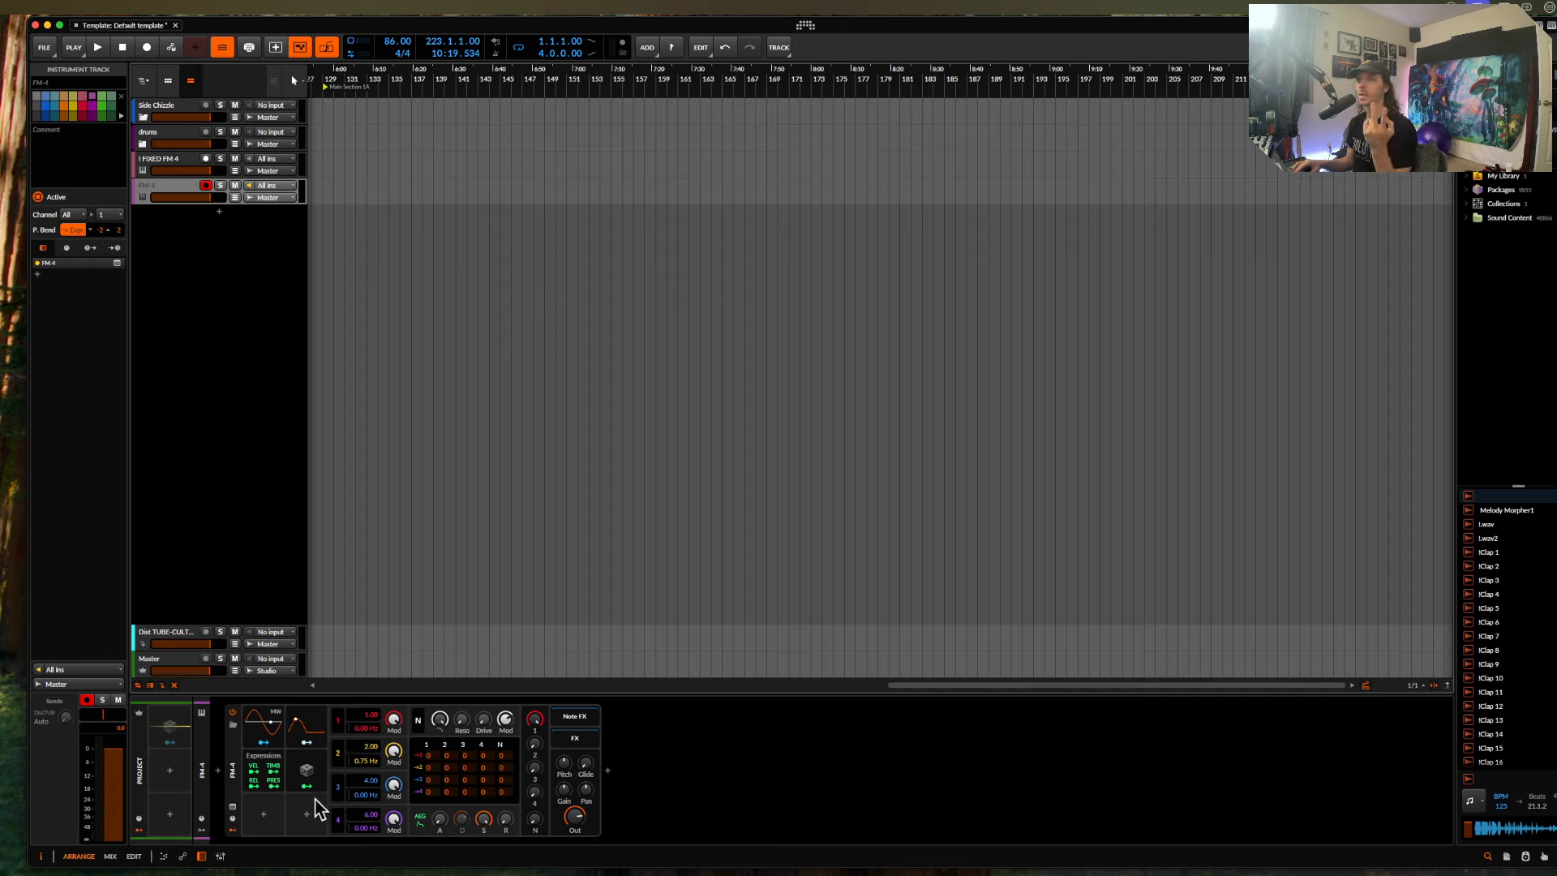
Set operator 2's amount in the first row of FM-4's matrix to 127 and open the I FIXED FM 4 track's Poly Grid patch.
left_click_drag(446, 755, 452, 683)
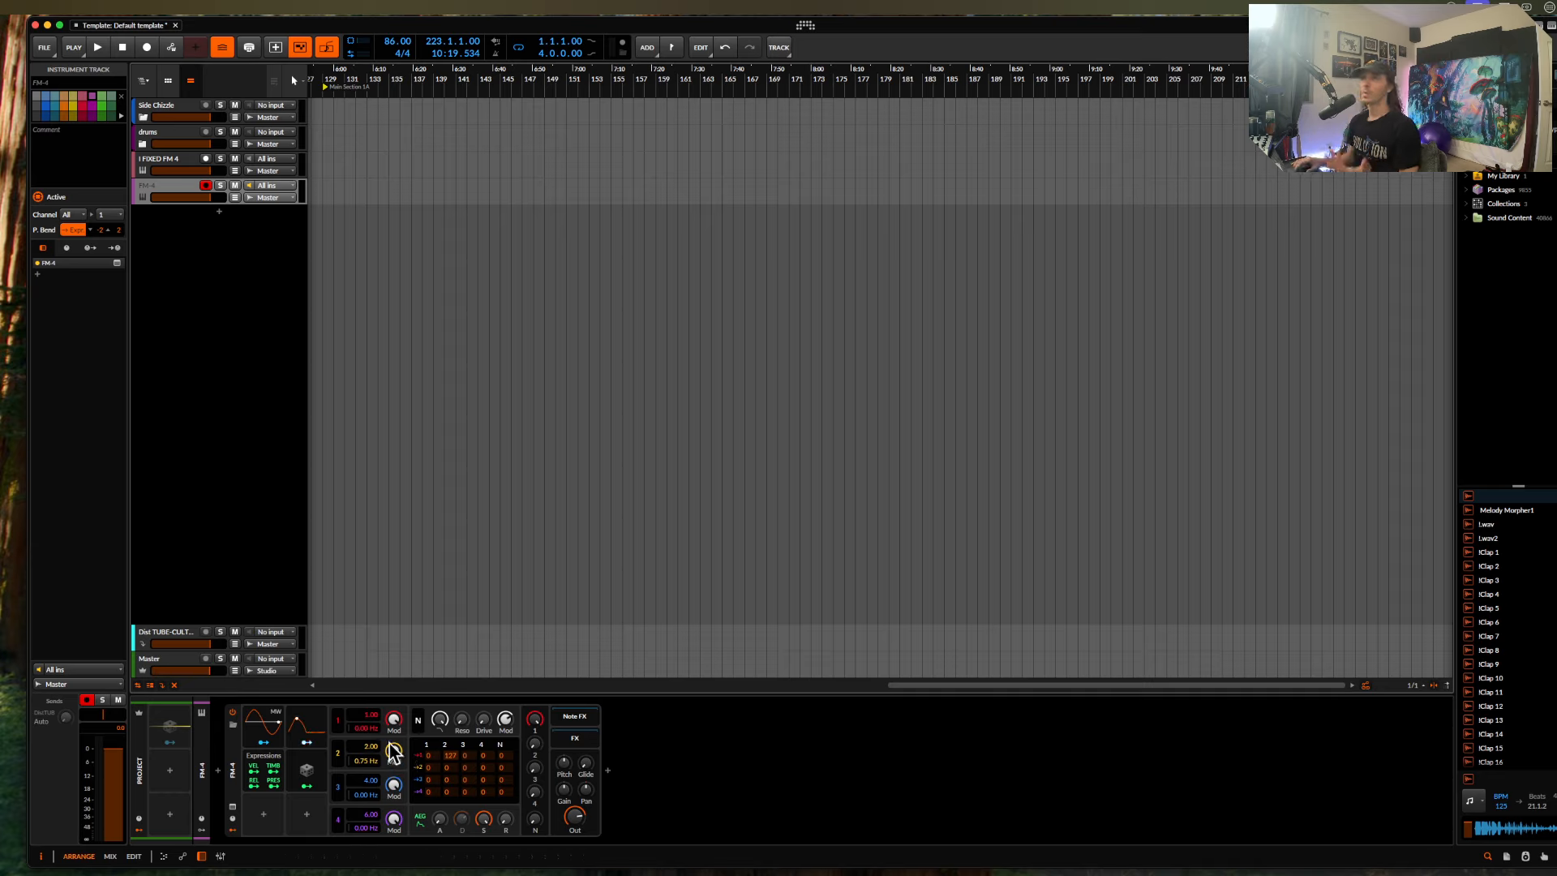
left_click(159, 168)
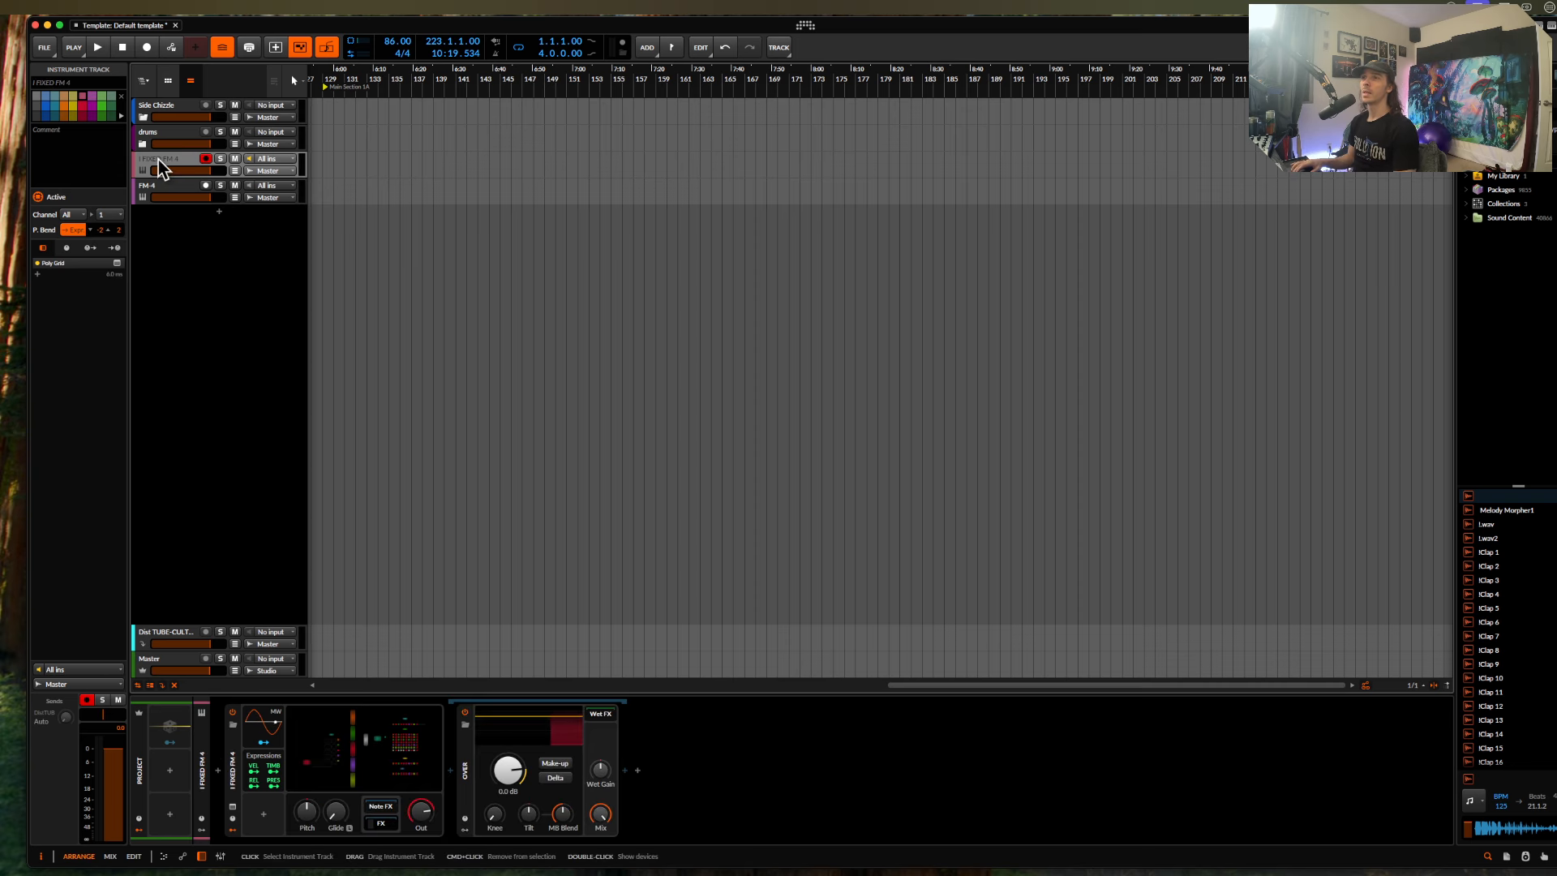
left_click(351, 728)
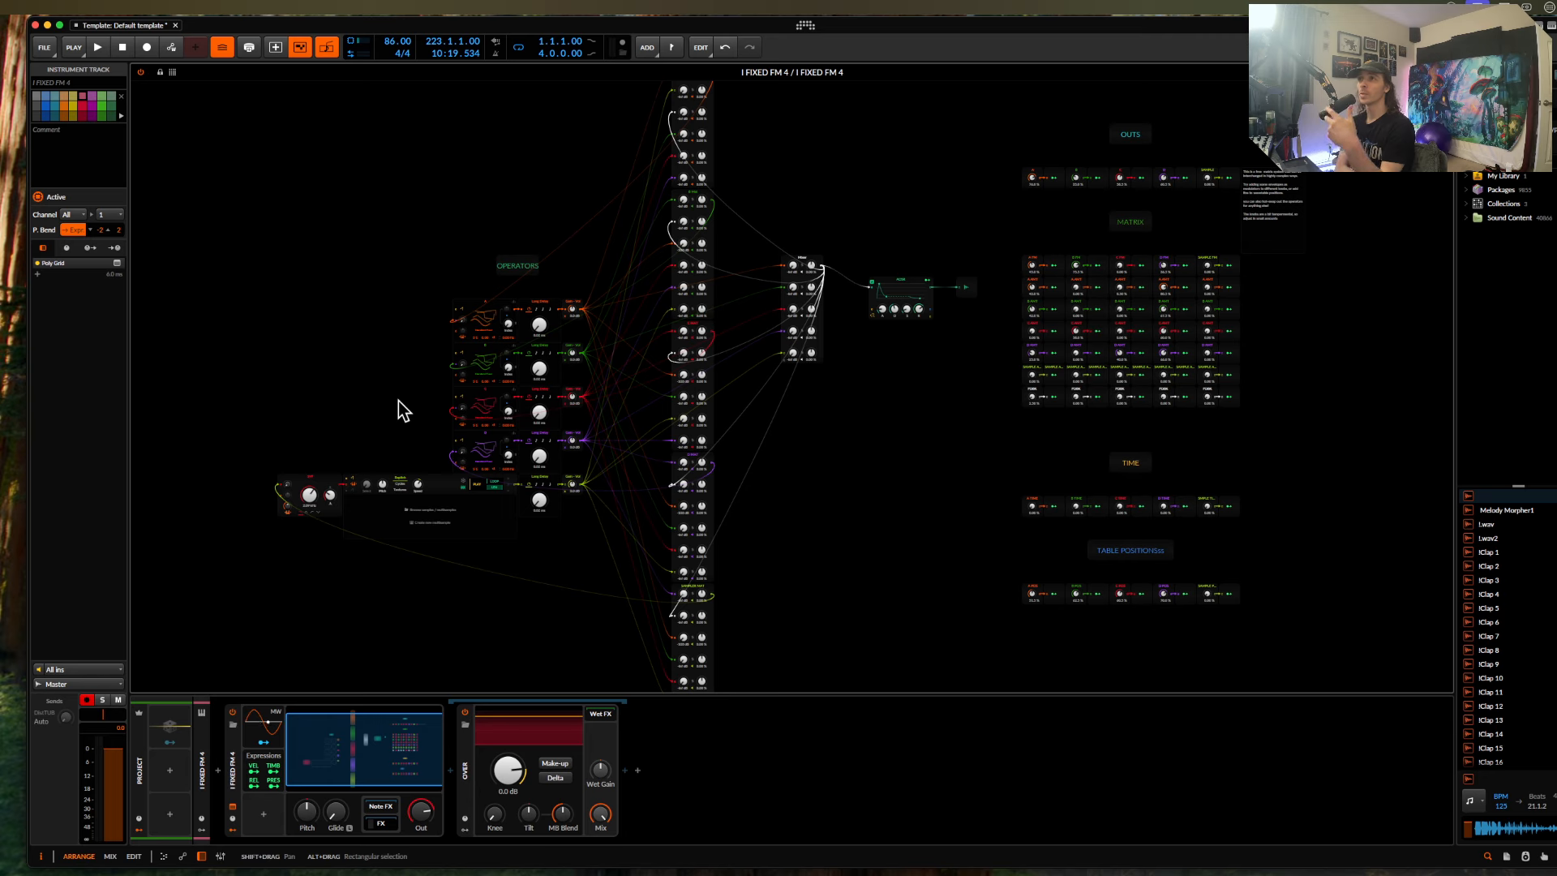
Look through the wavetable choices and the replacement modules offered for operator A's oscillator.
left_click(485, 318)
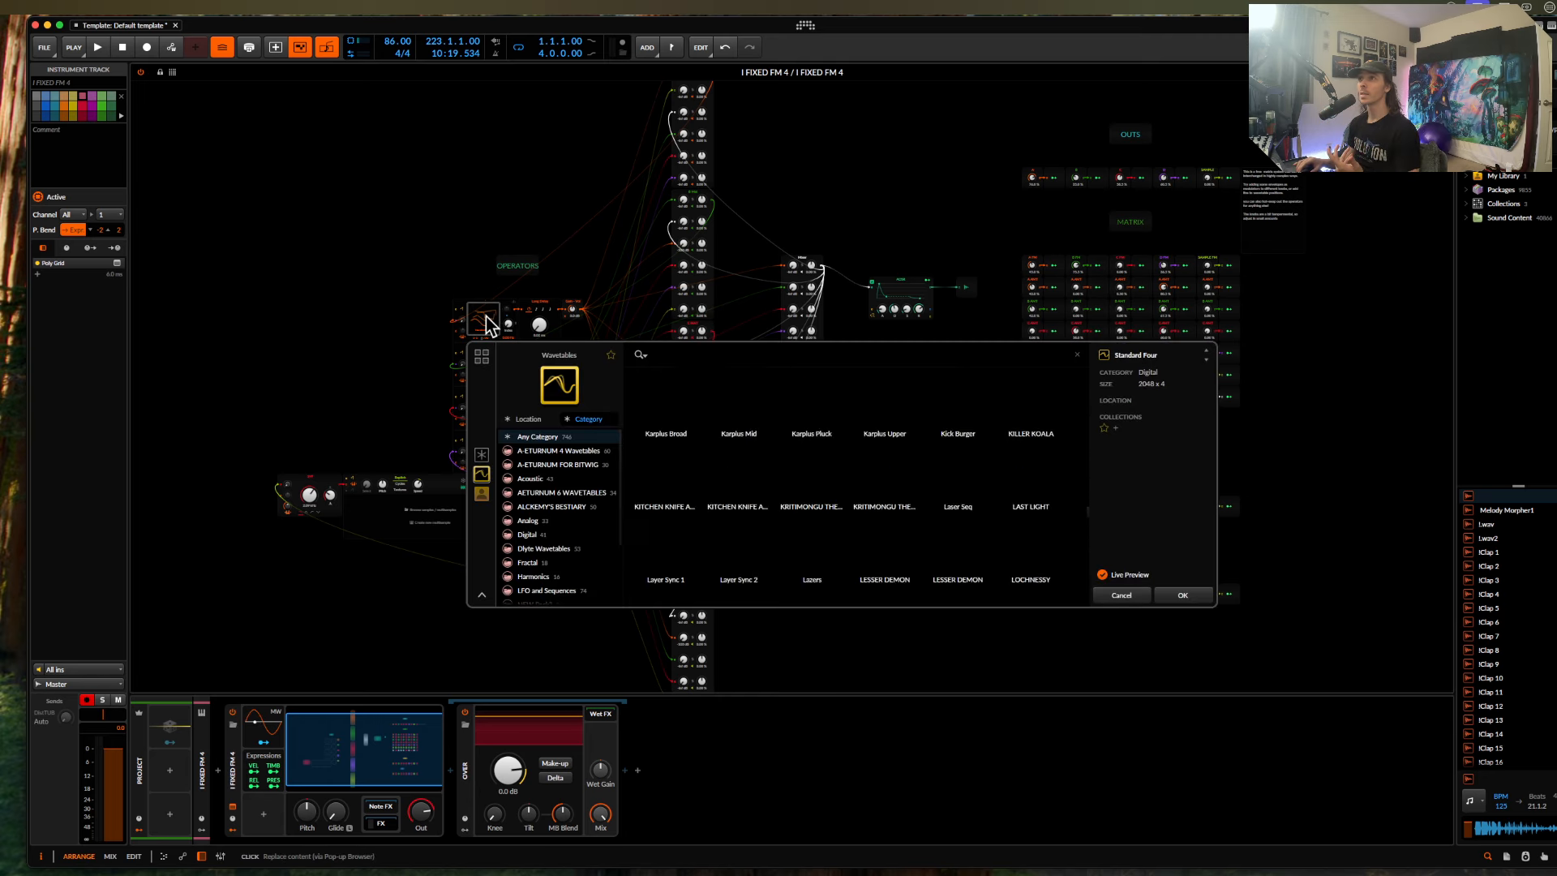
left_click(1120, 597)
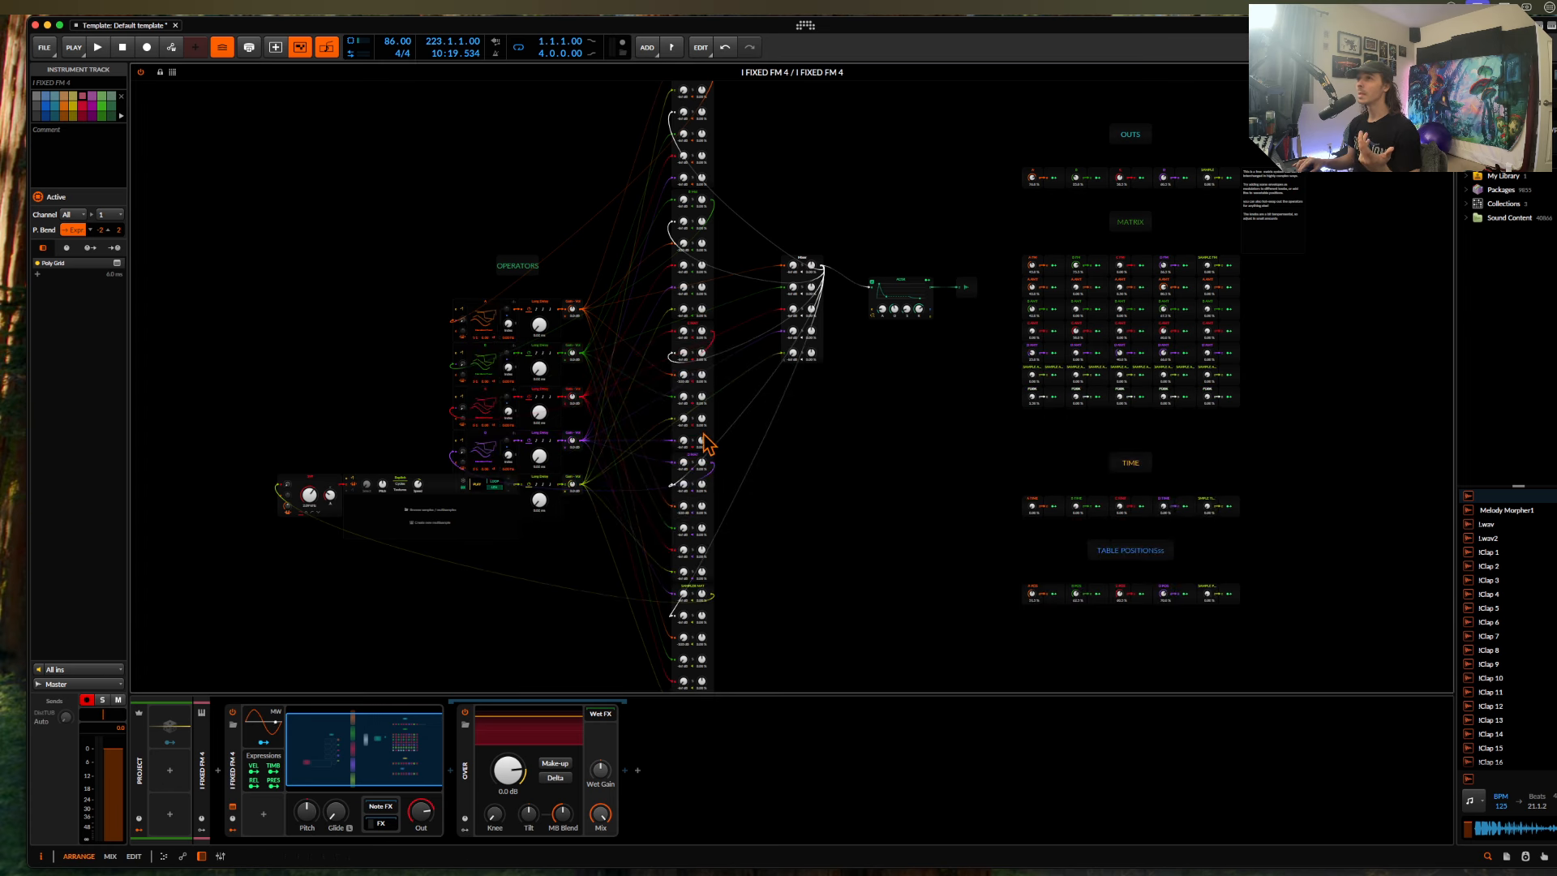
right_click(479, 313)
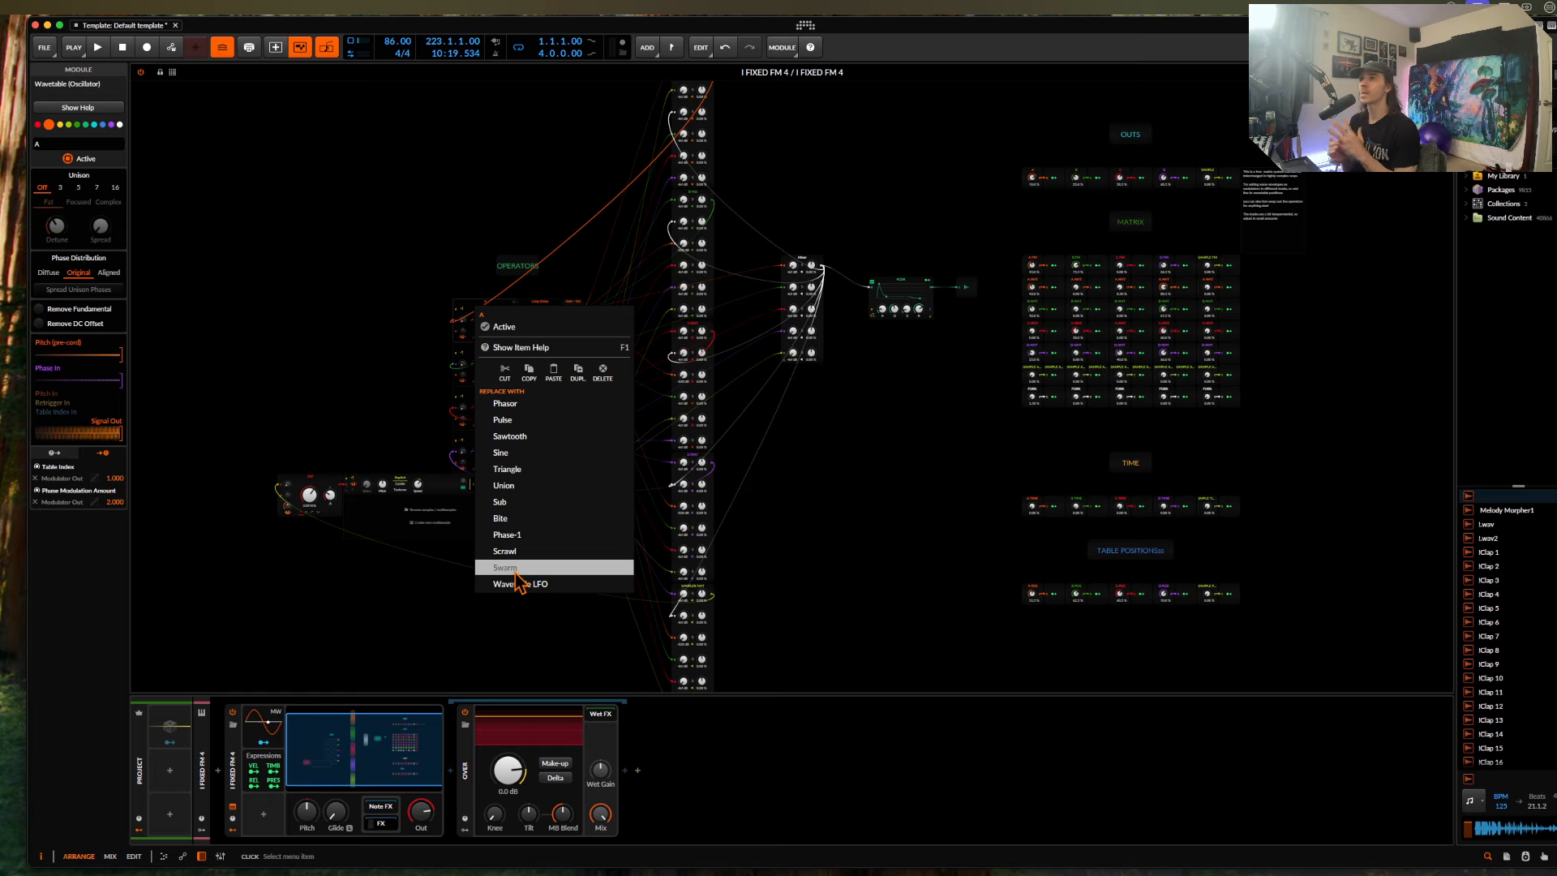
left_click(351, 442)
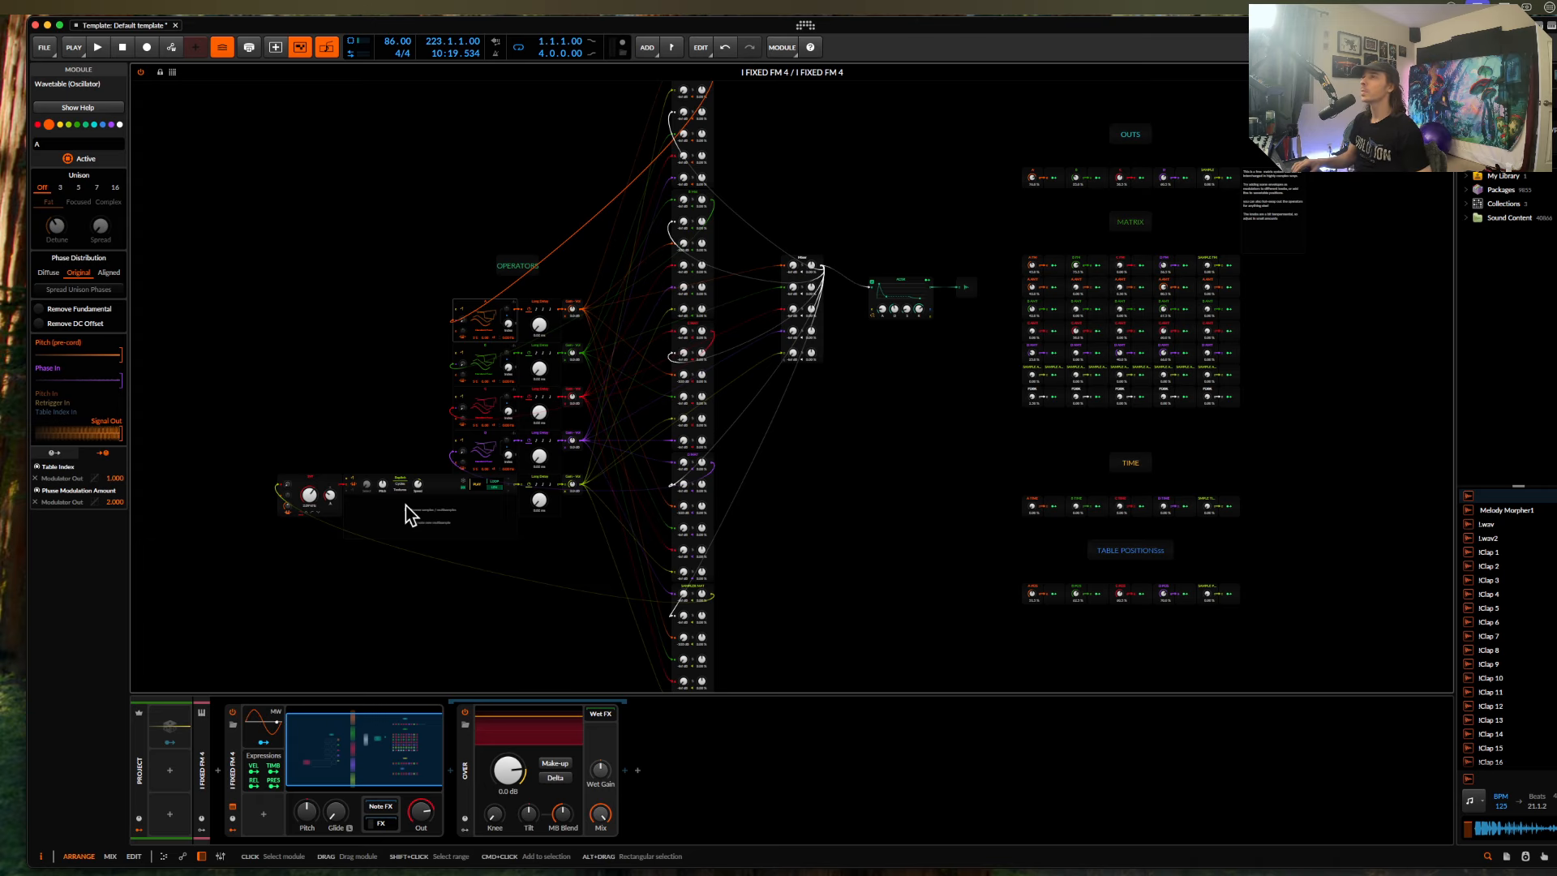
Audition the patch with notes played from the computer keyboard, keeping the device chain in view.
key("Caps_Lock")
key("a")
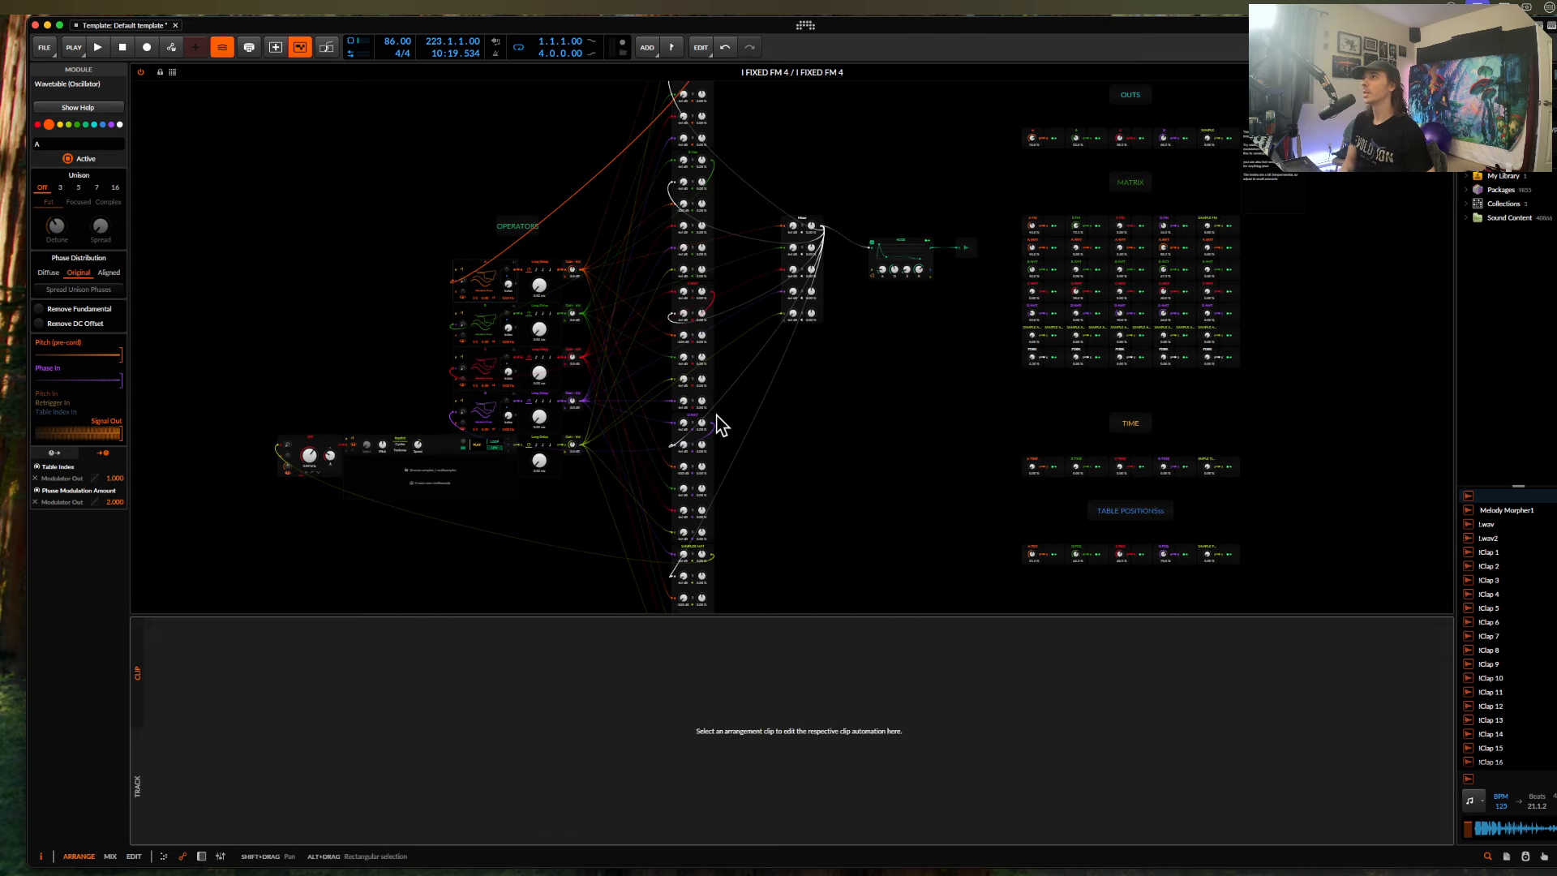
key("a")
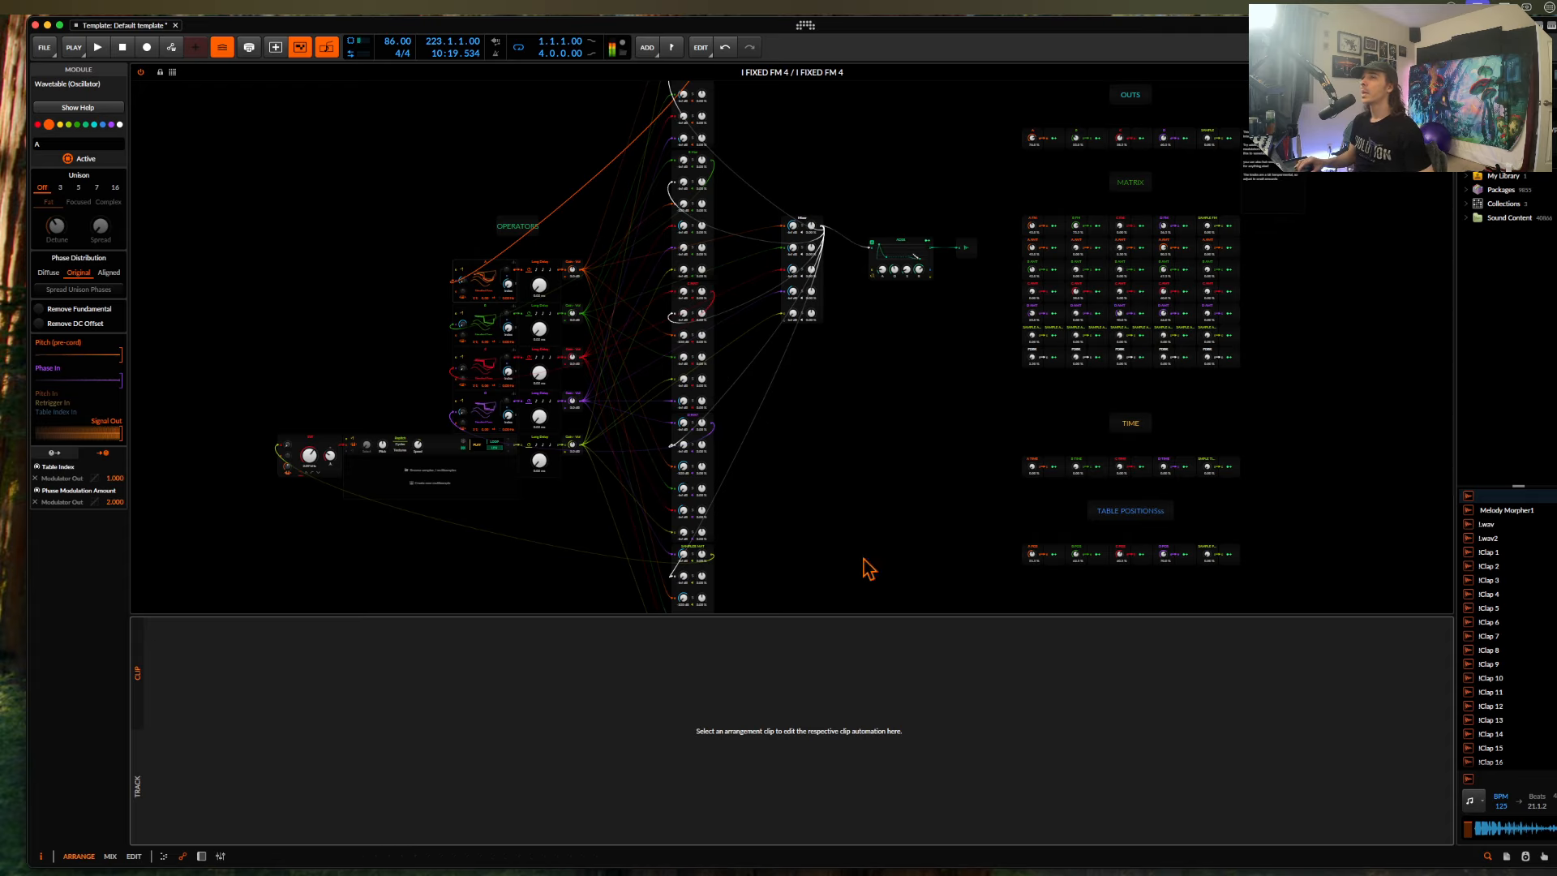
key("d")
key("a")
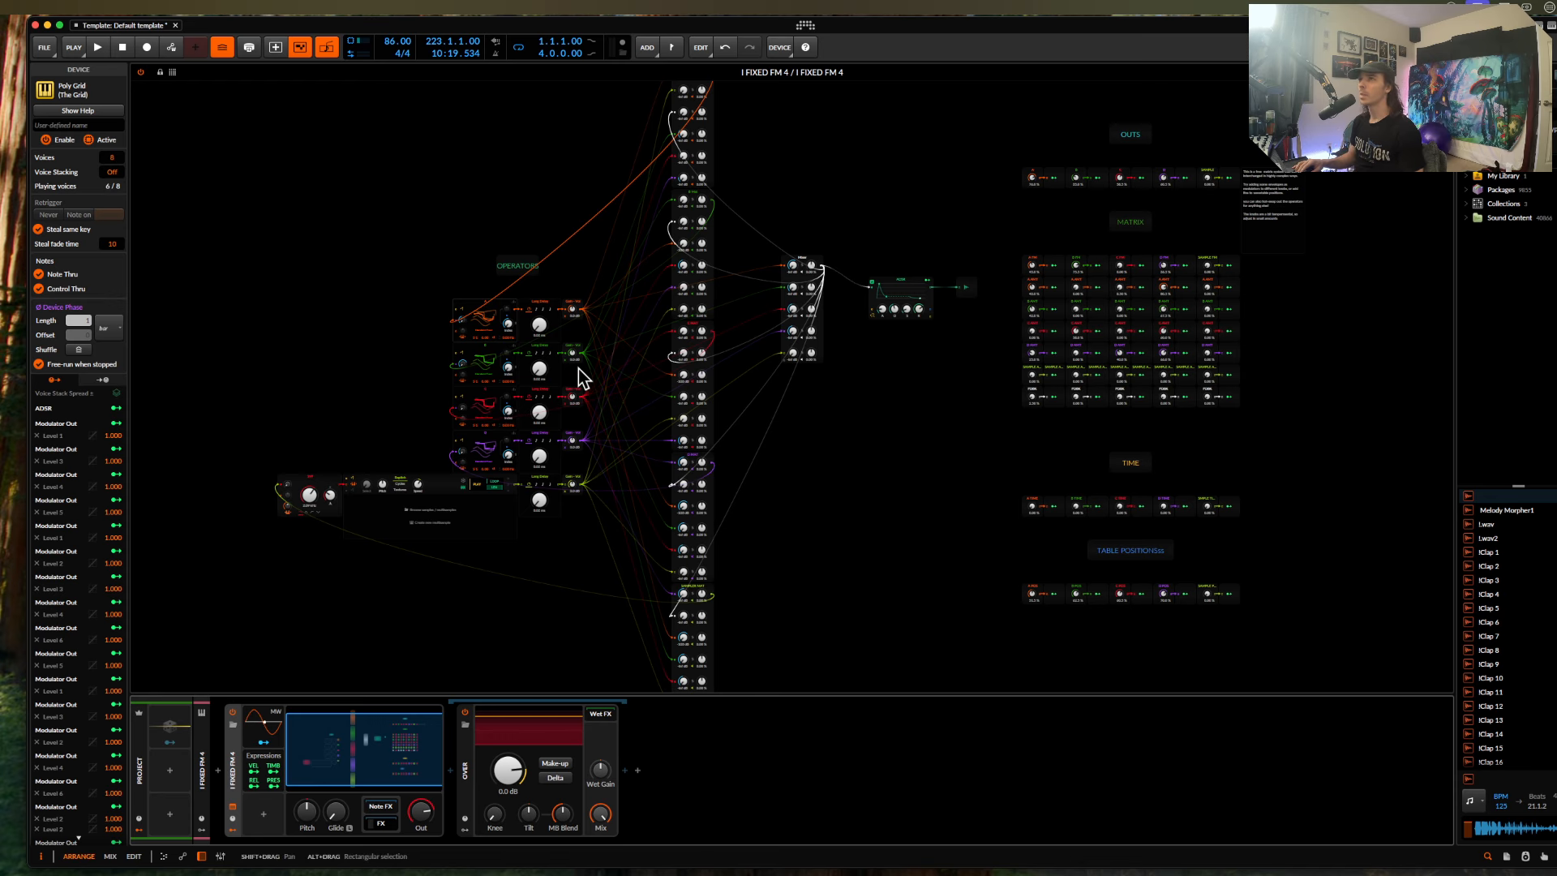
Set operator A's output to 75% and the outputs of operators B, C and D to 0% in the Outs section.
scroll(1245, 262, "up", 6)
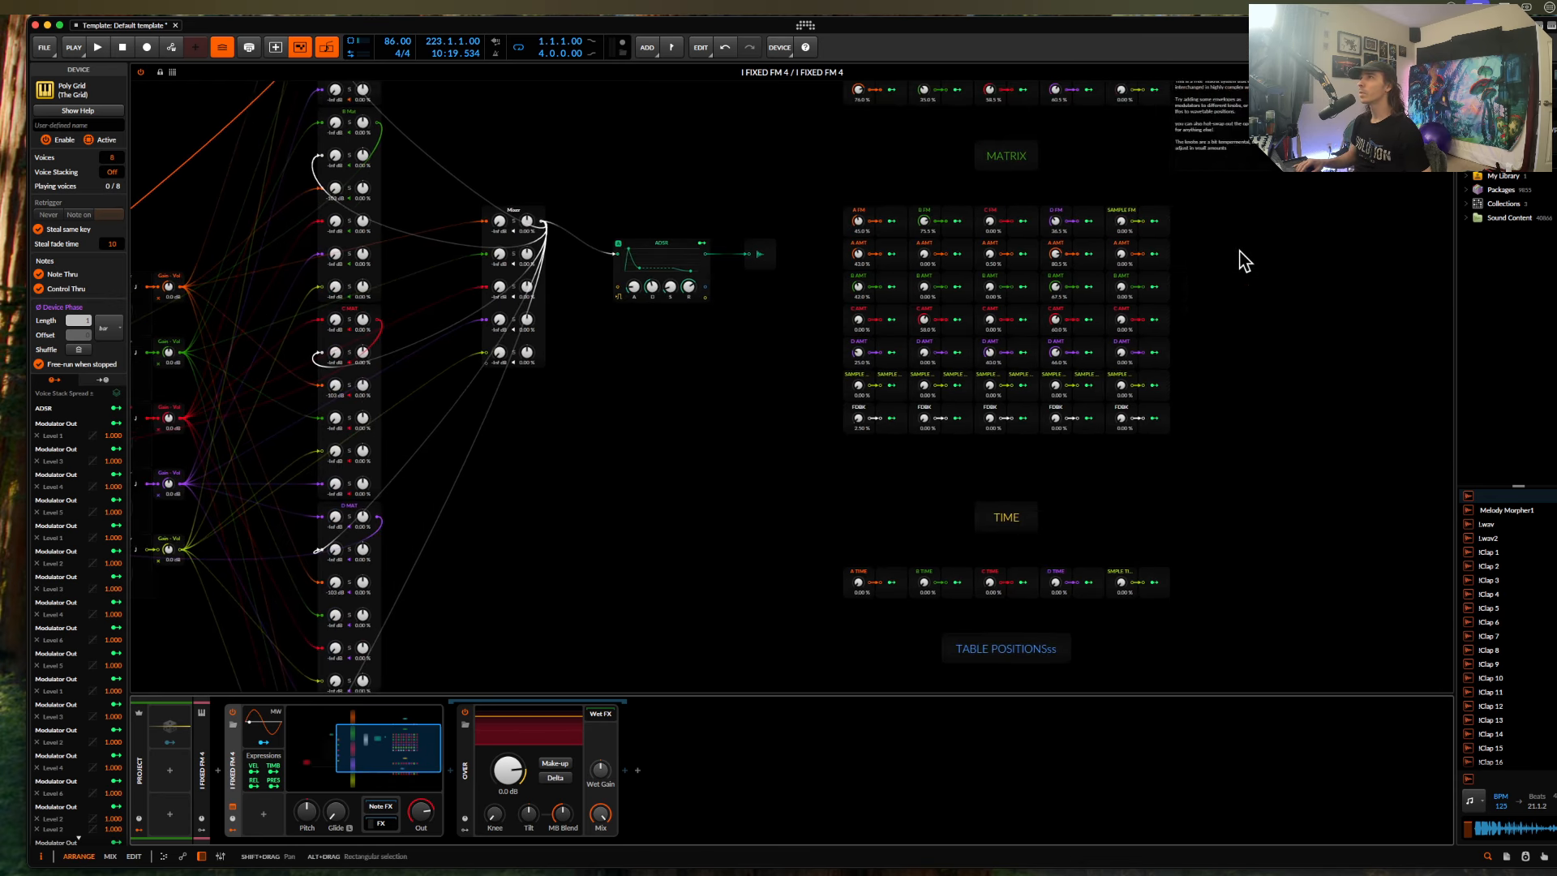
scroll(1245, 261, "right", 3)
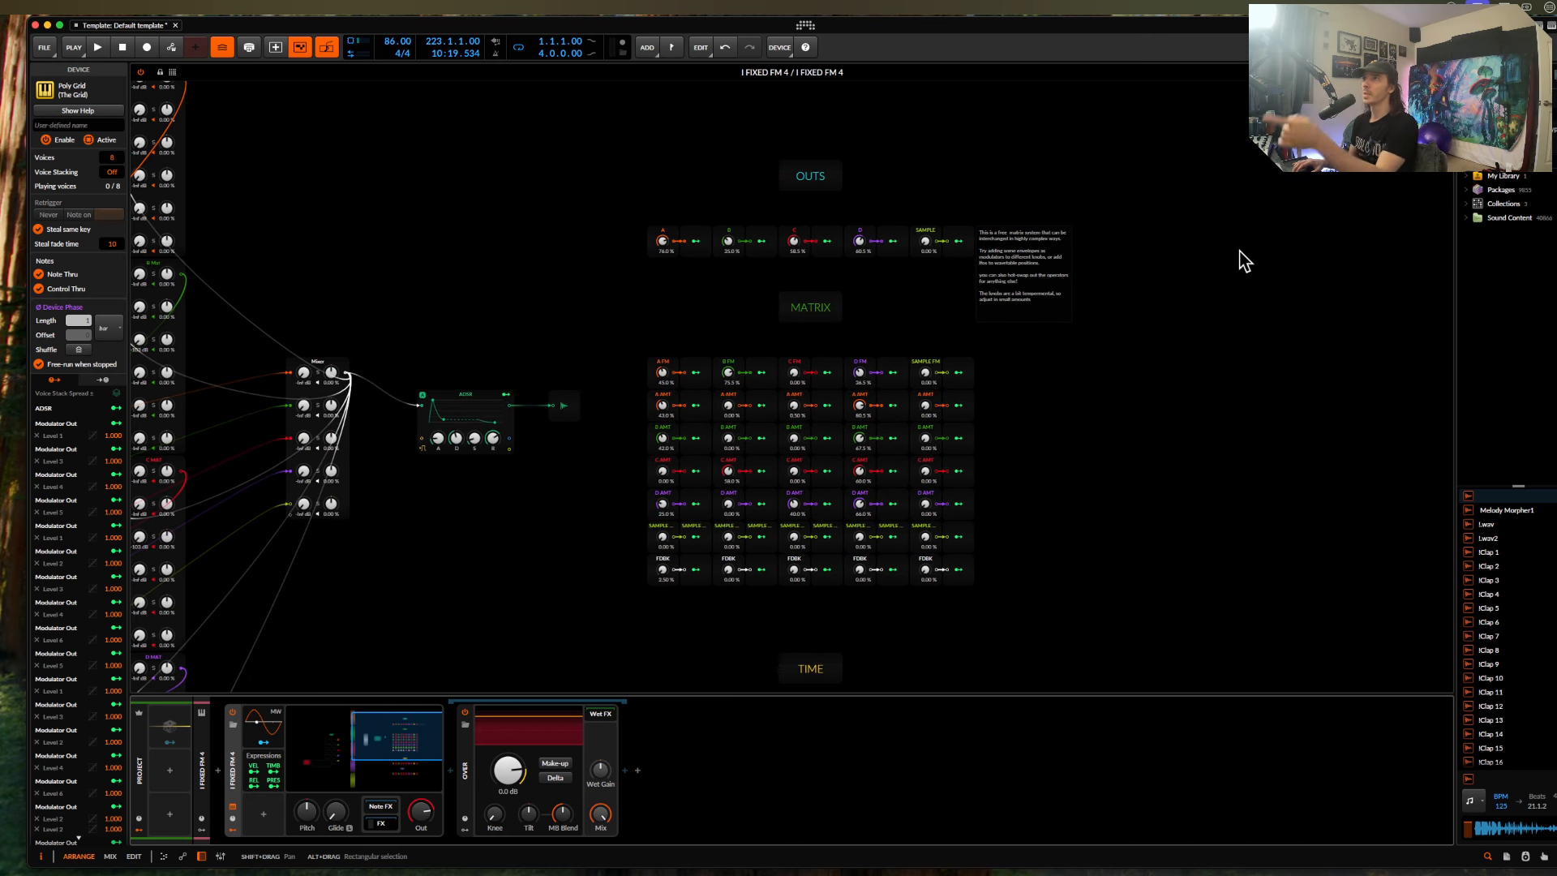
scroll(754, 240, "up", 2)
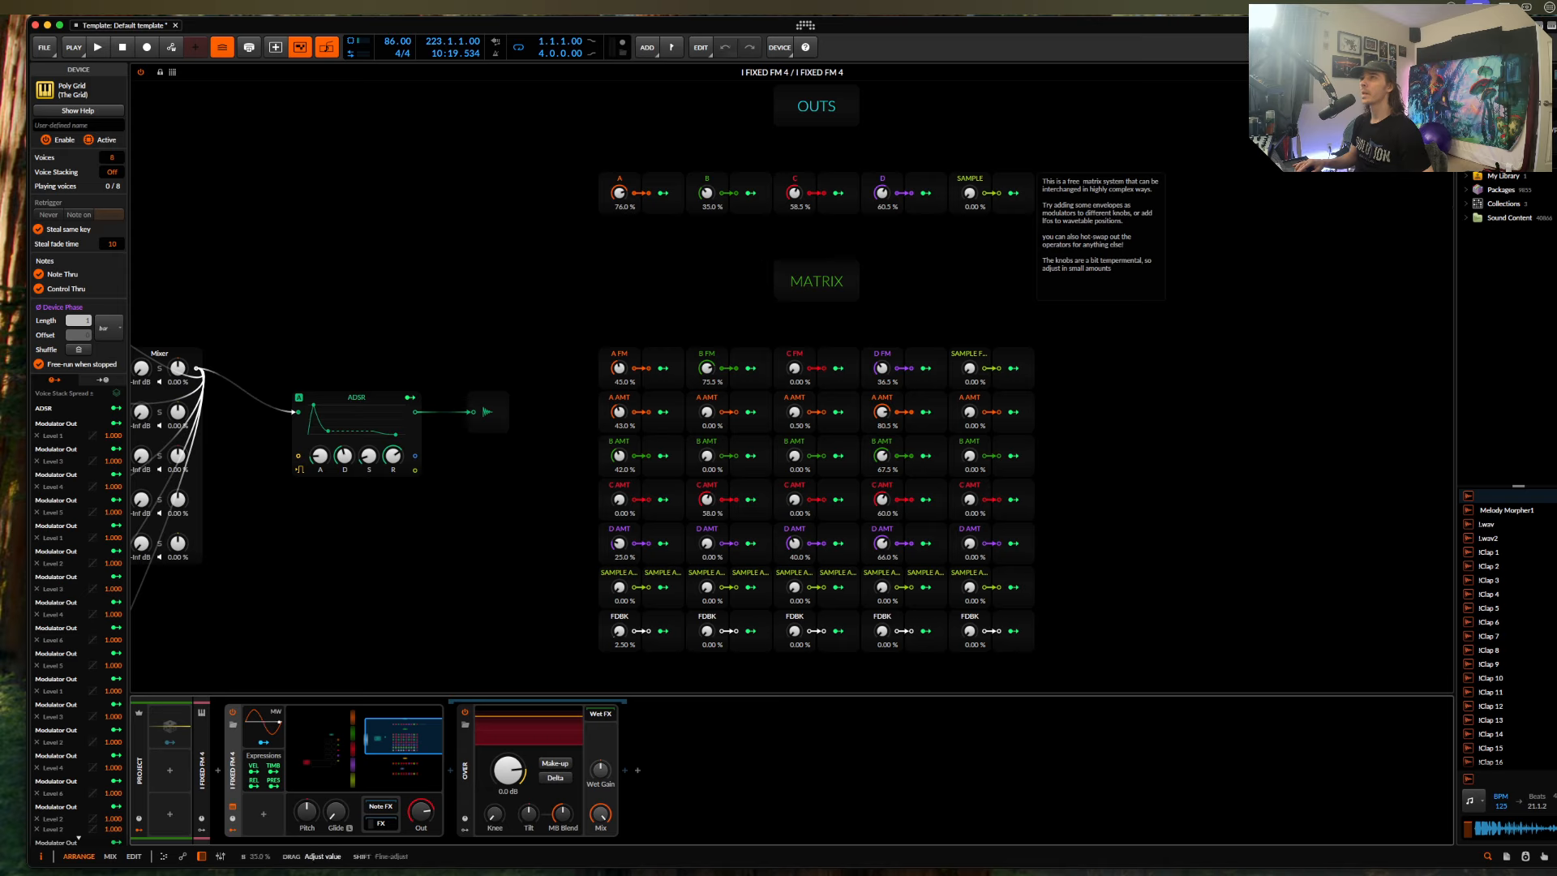
double_click(794, 195)
double_click(883, 194)
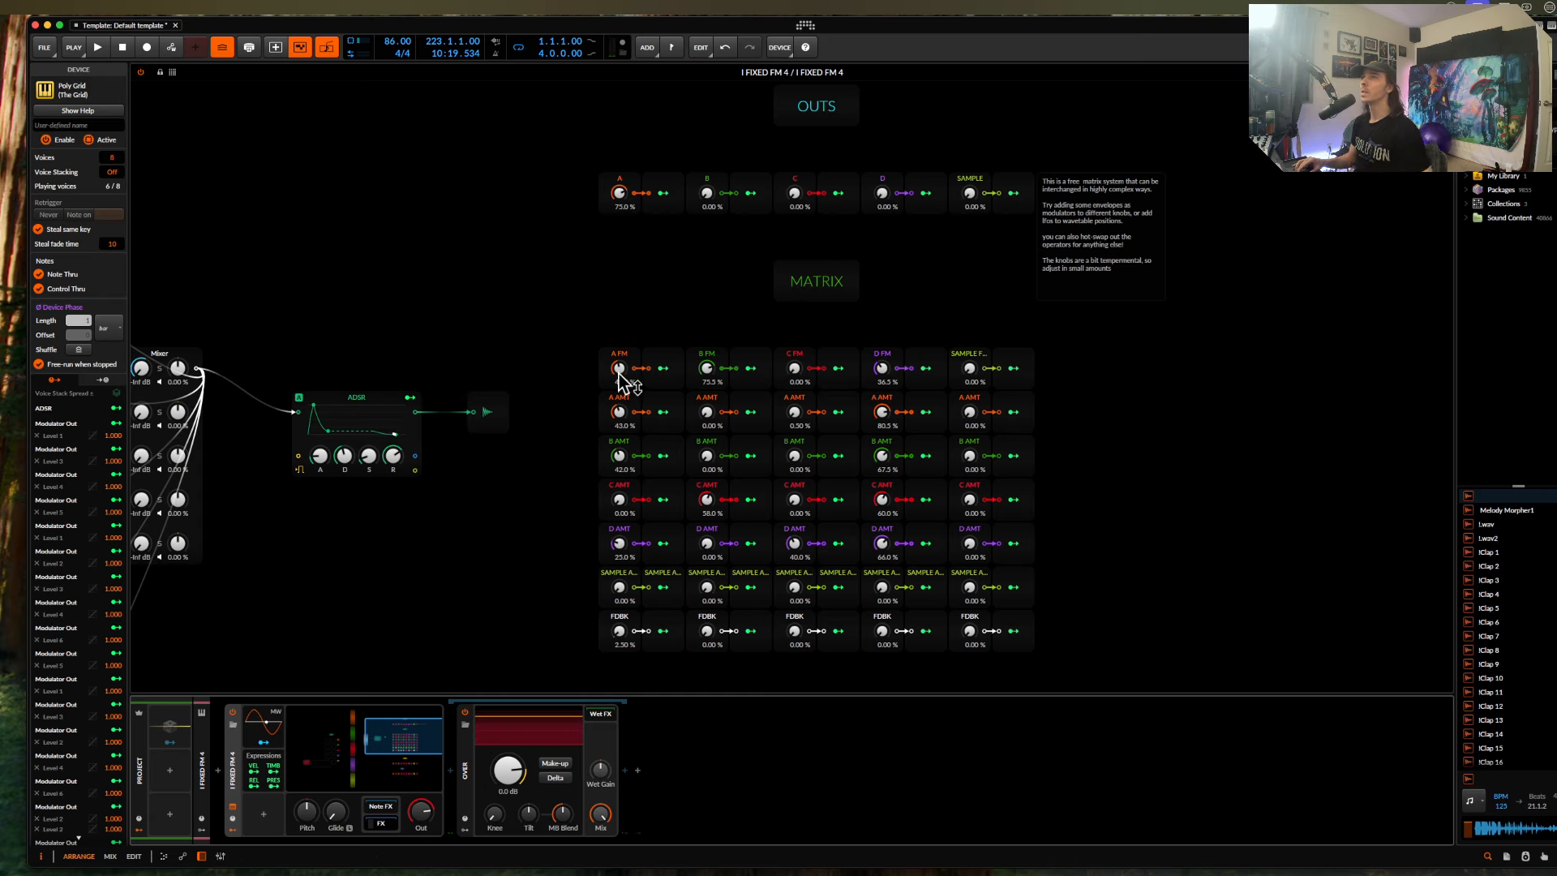
Set A FM to 87.5% and zero the A AMT, B AMT, D AMT and FDBK knobs in the matrix column for operator A.
left_click_drag(619, 368, 618, 324)
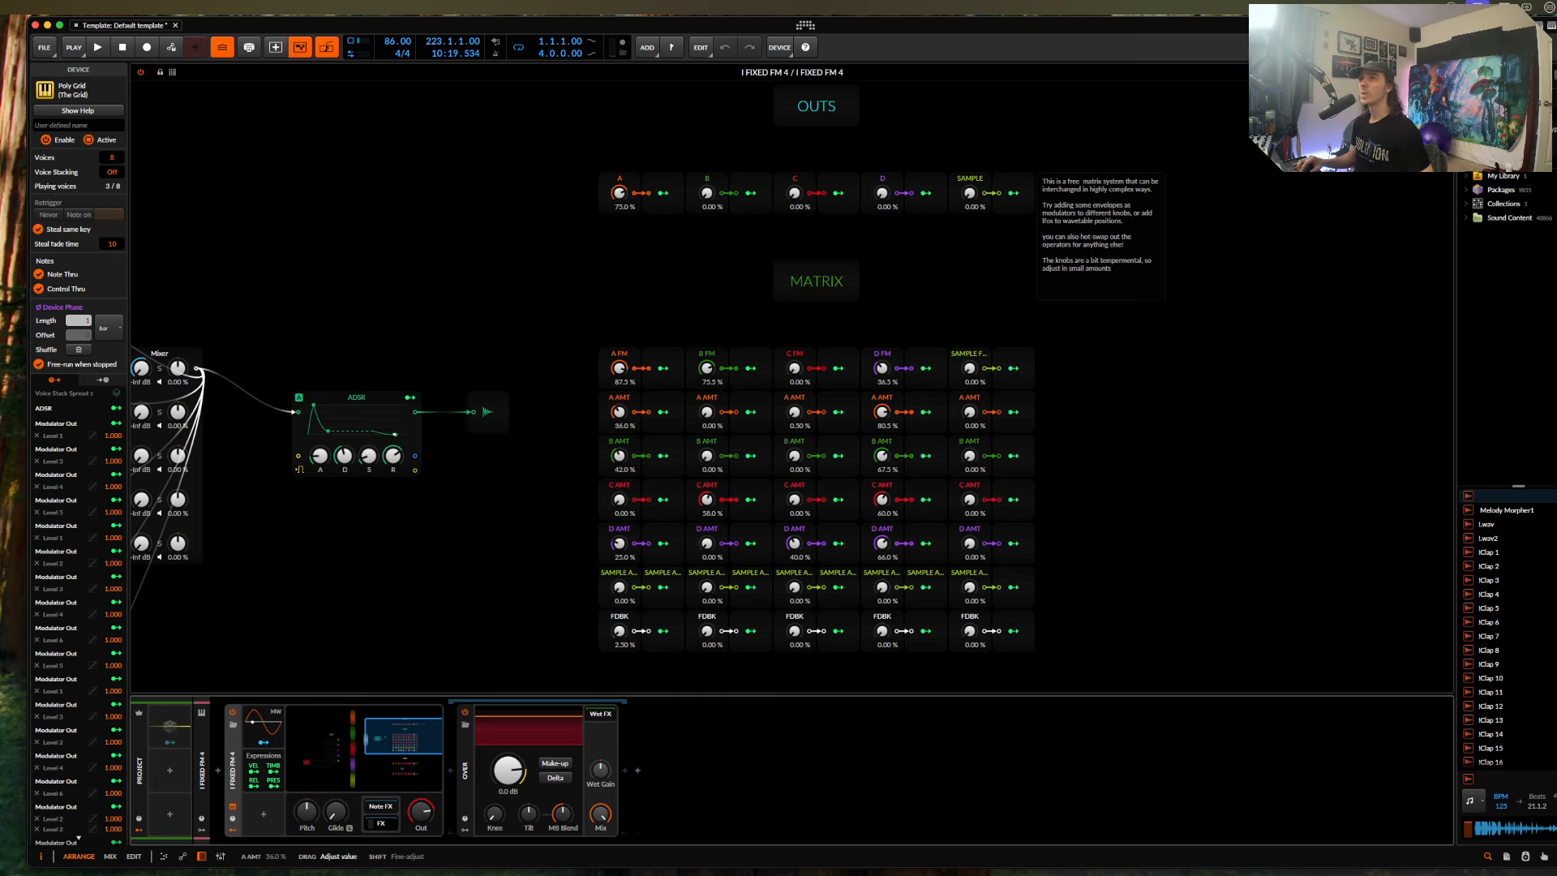
left_click_drag(619, 411, 619, 403)
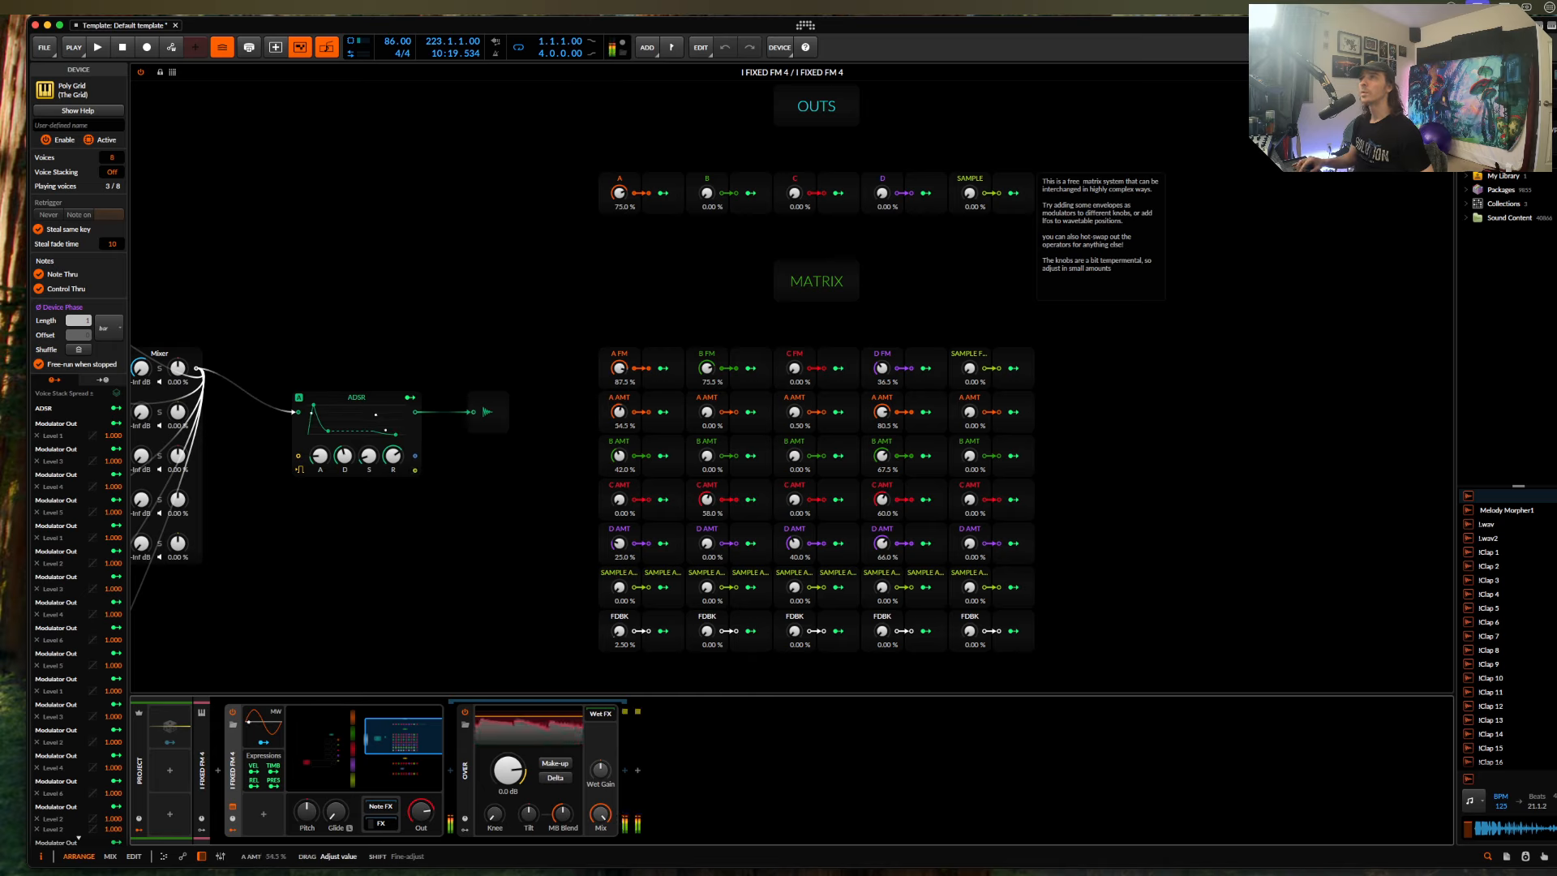
double_click(621, 414)
left_click_drag(618, 455, 618, 463)
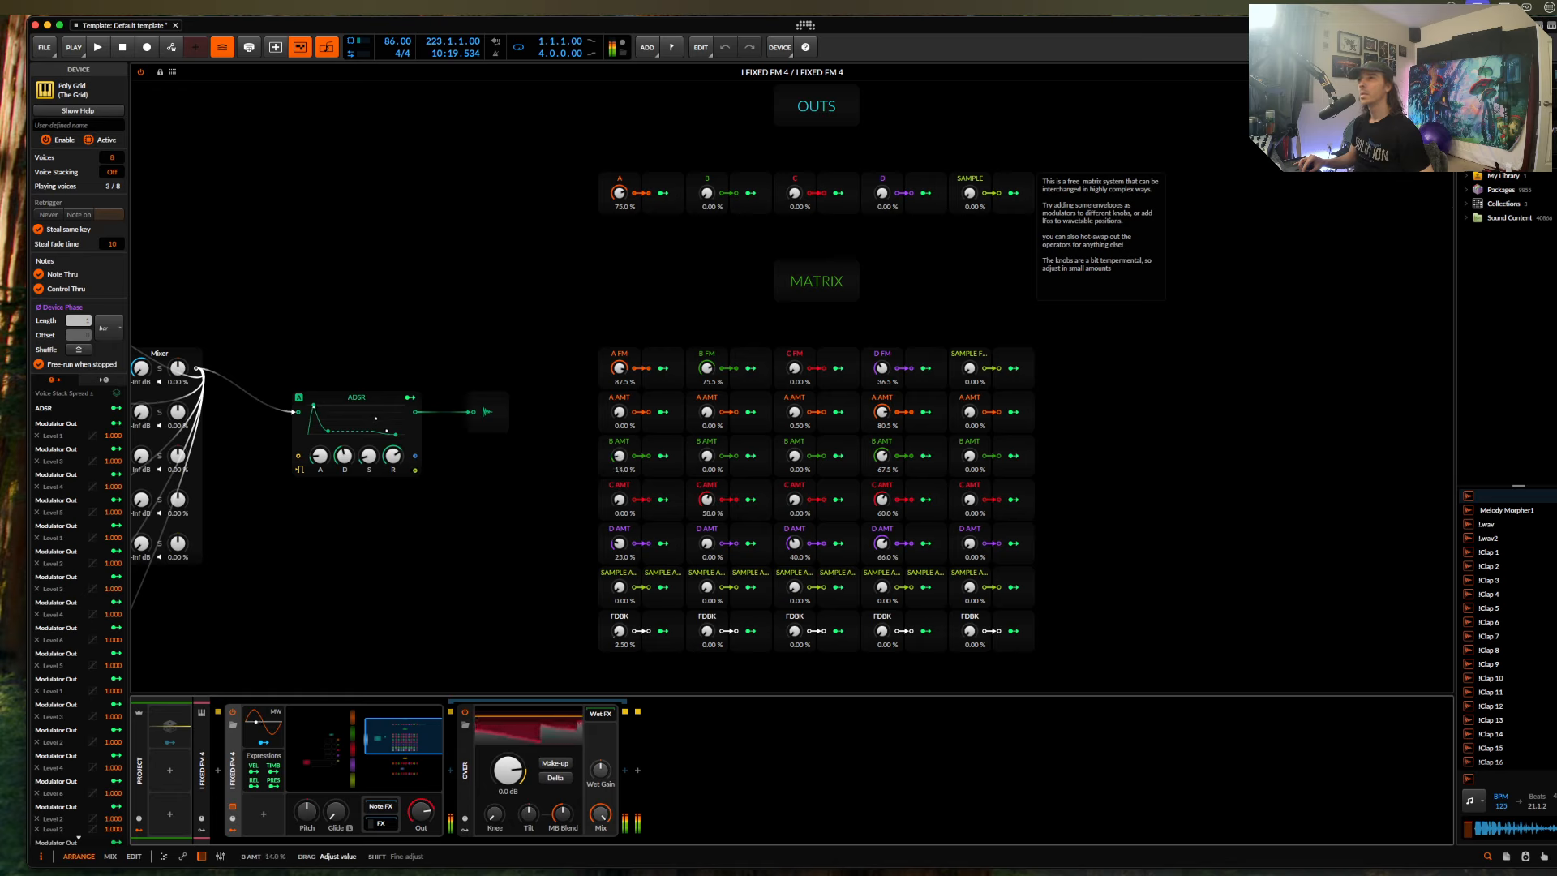
double_click(618, 455)
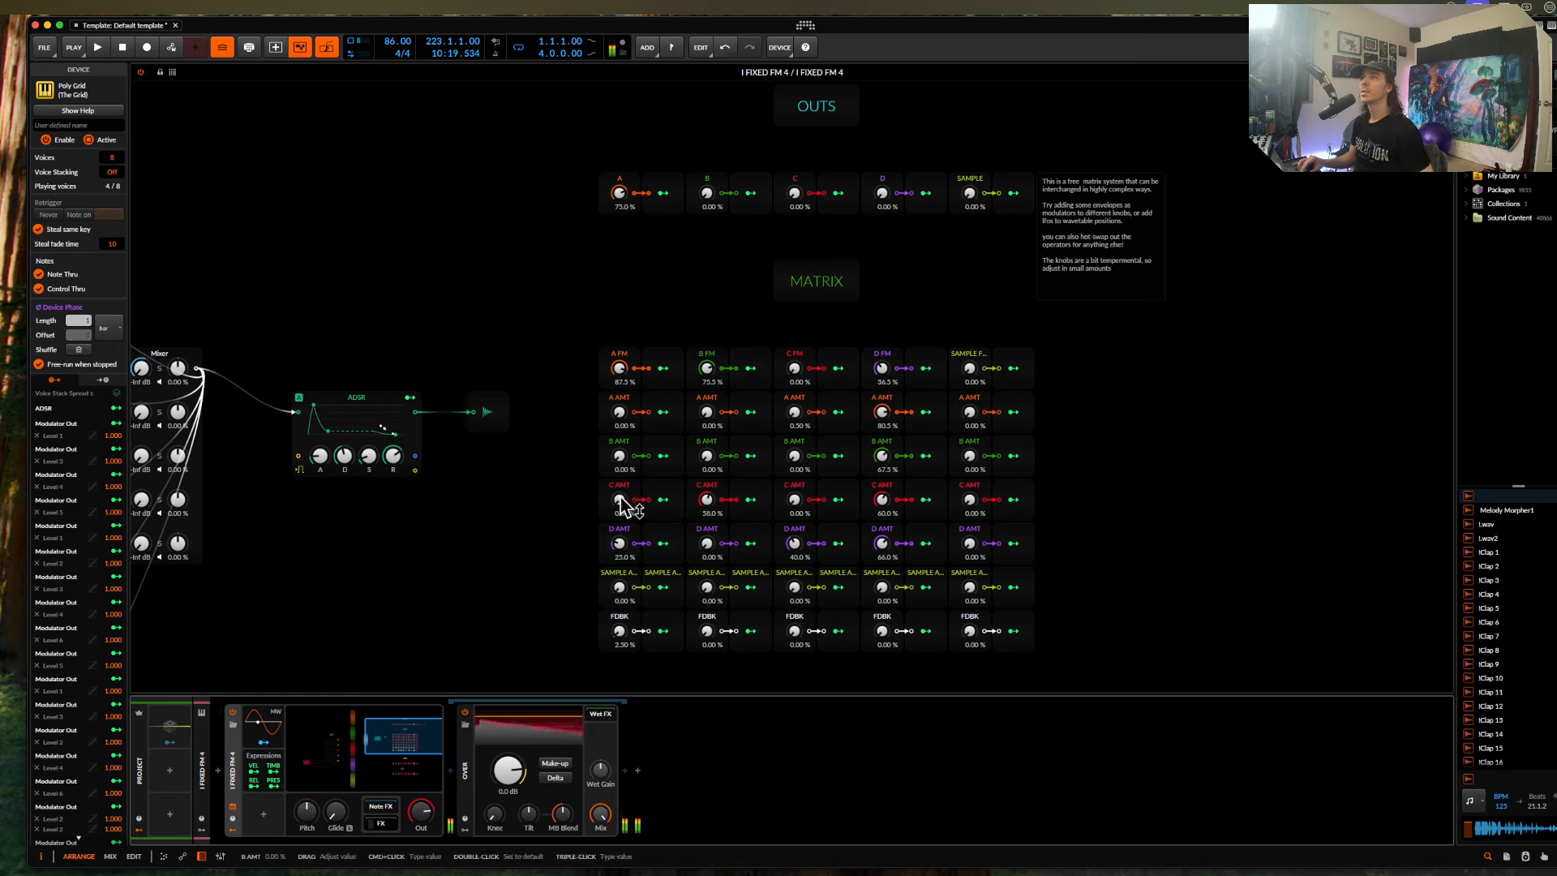
left_click_drag(618, 543, 619, 549)
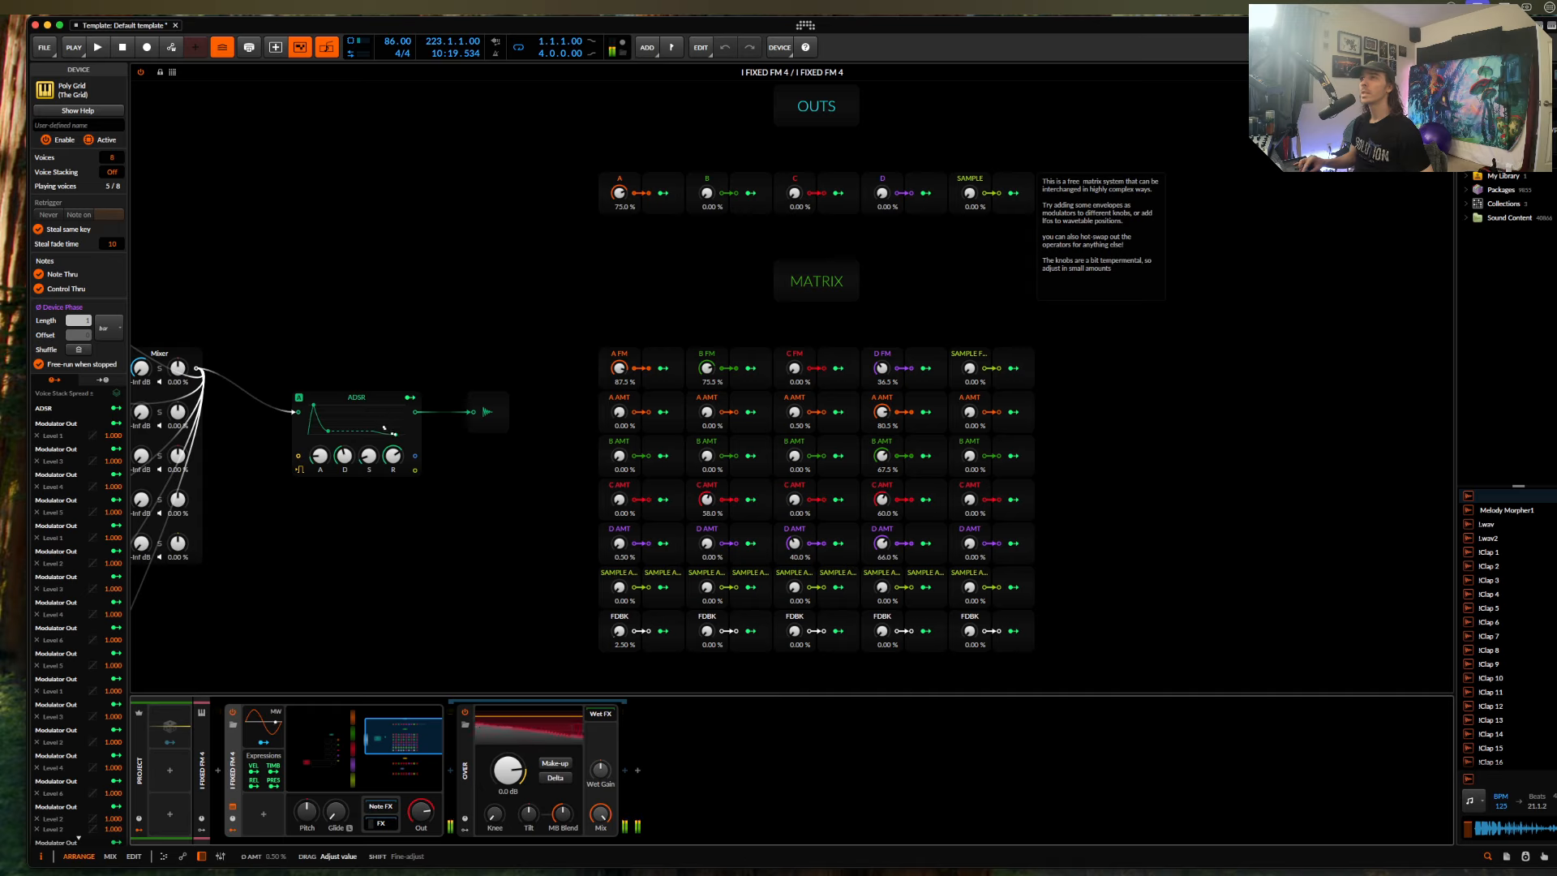
double_click(619, 631)
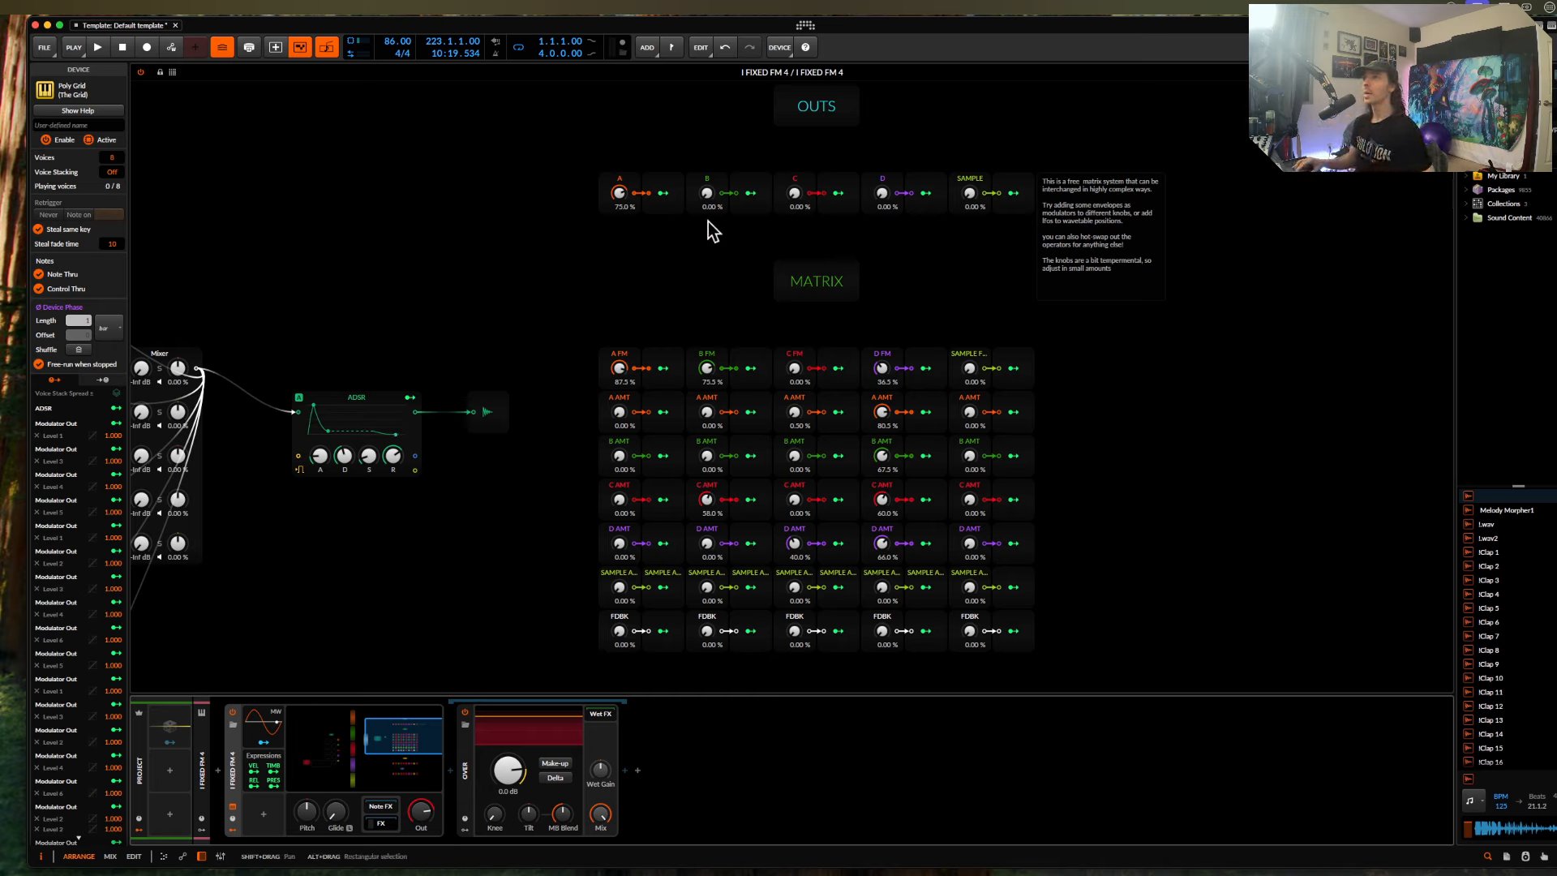
Set the output levels to 38% for operator B, 39% for operator C and 40.5% for operator D.
left_click_drag(707, 193, 707, 190)
left_click_drag(706, 115, 706, 132)
left_click_drag(793, 197, 793, 133)
left_click_drag(880, 196, 880, 193)
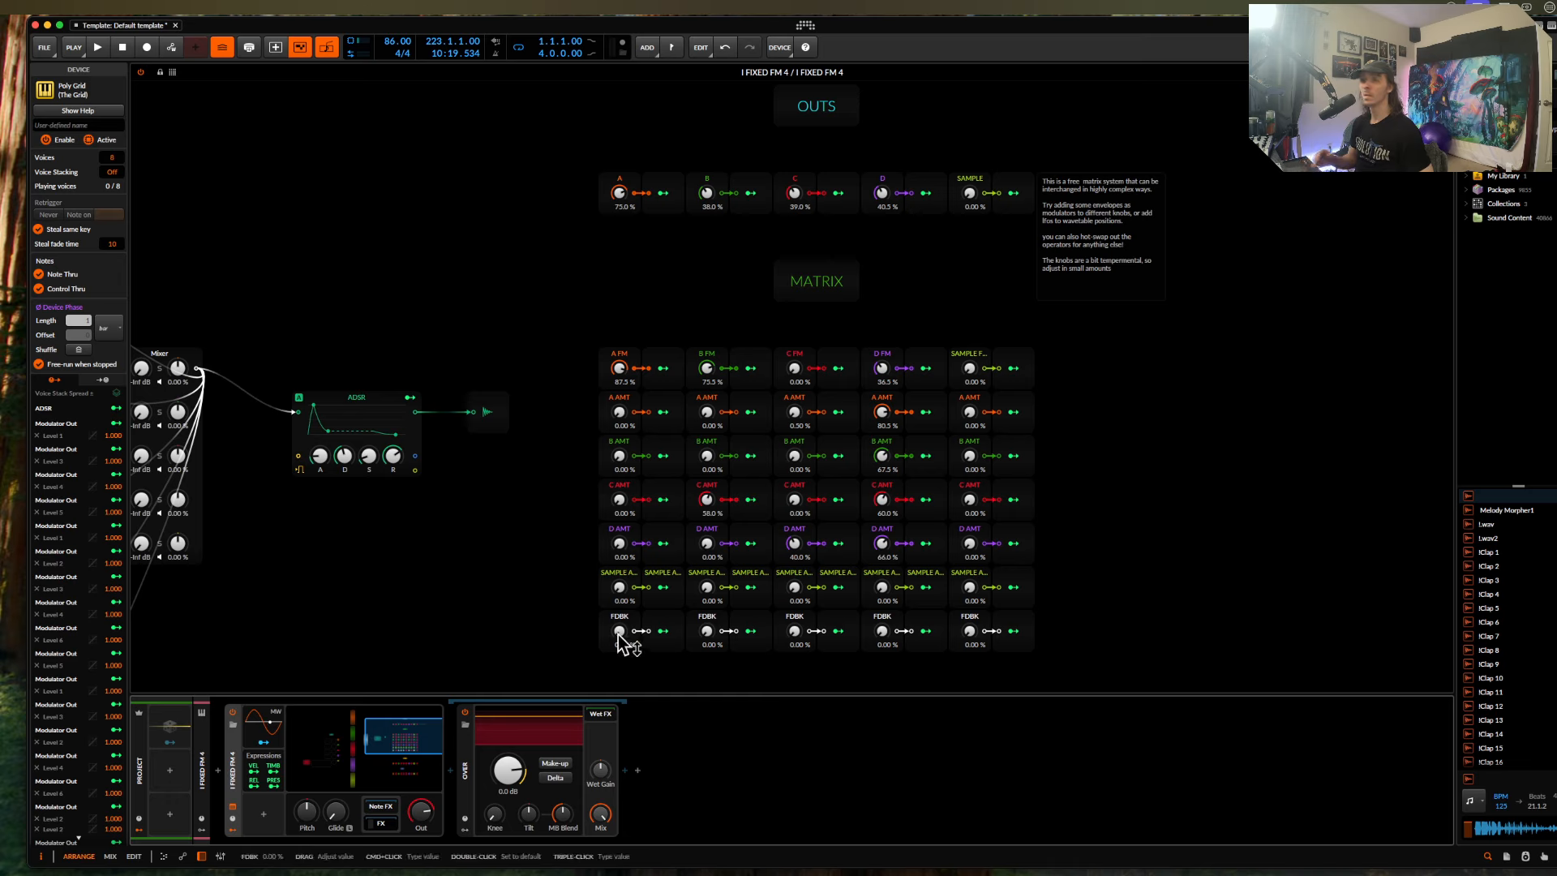
Try operator A's feedback at 41.5% and reset it to 0%.
left_click_drag(618, 636, 619, 602)
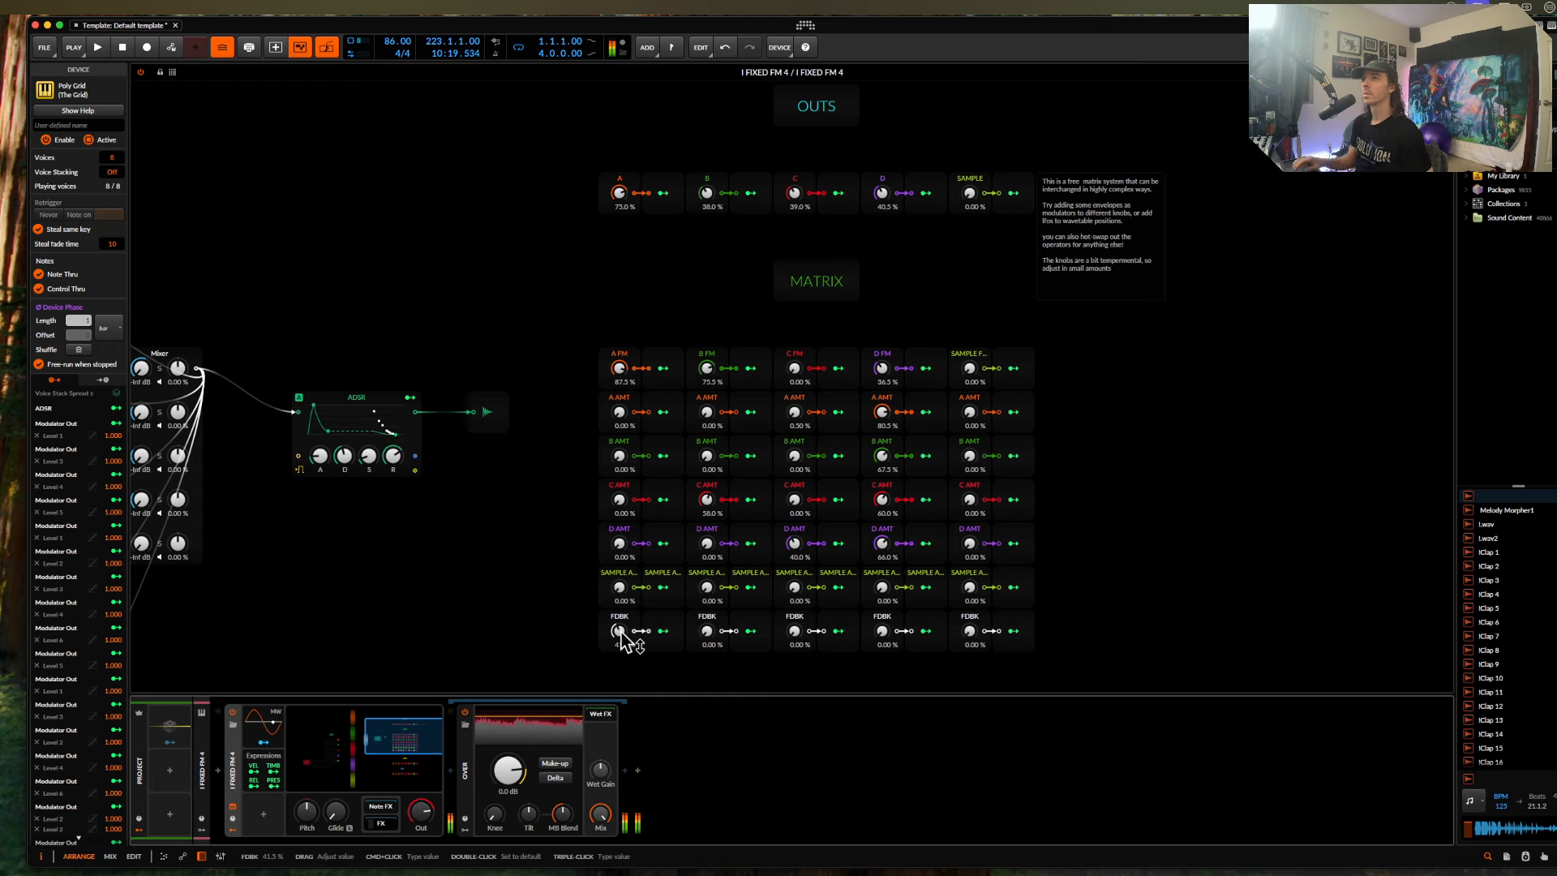
double_click(619, 633)
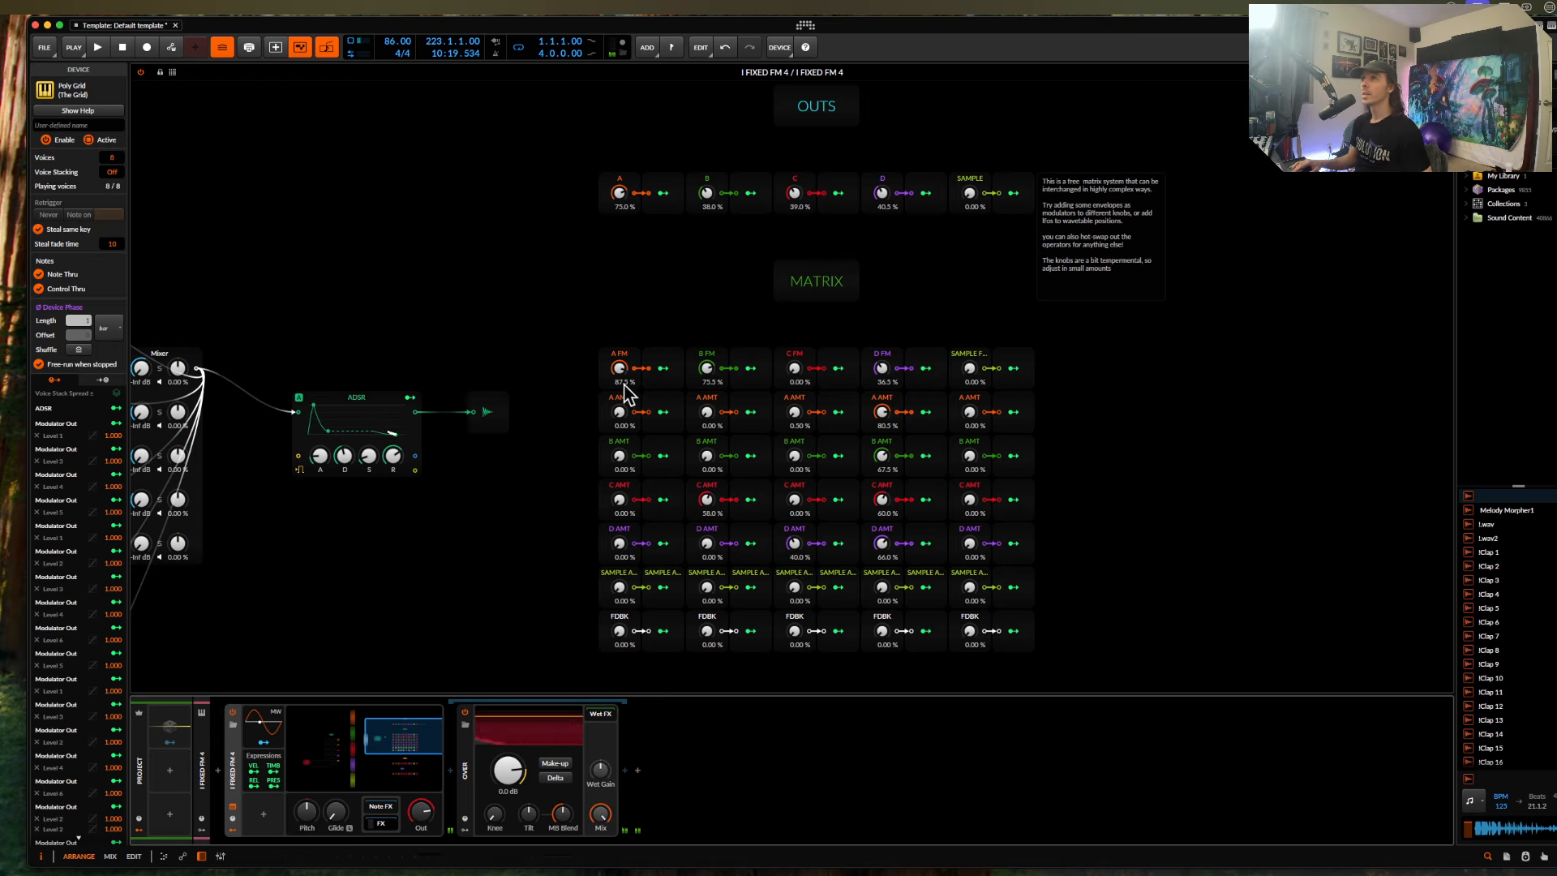
Set A FM to 61%, B's A AMT to 36.5%, C FM to 31%, and C's A, B and C AMT to 27.5%, 28% and 36%.
left_click_drag(618, 369, 620, 373)
mouse_move(704, 409)
left_mouse_down()
mouse_move(705, 366)
mouse_move(713, 412)
left_mouse_up()
left_click_drag(796, 370, 803, 467)
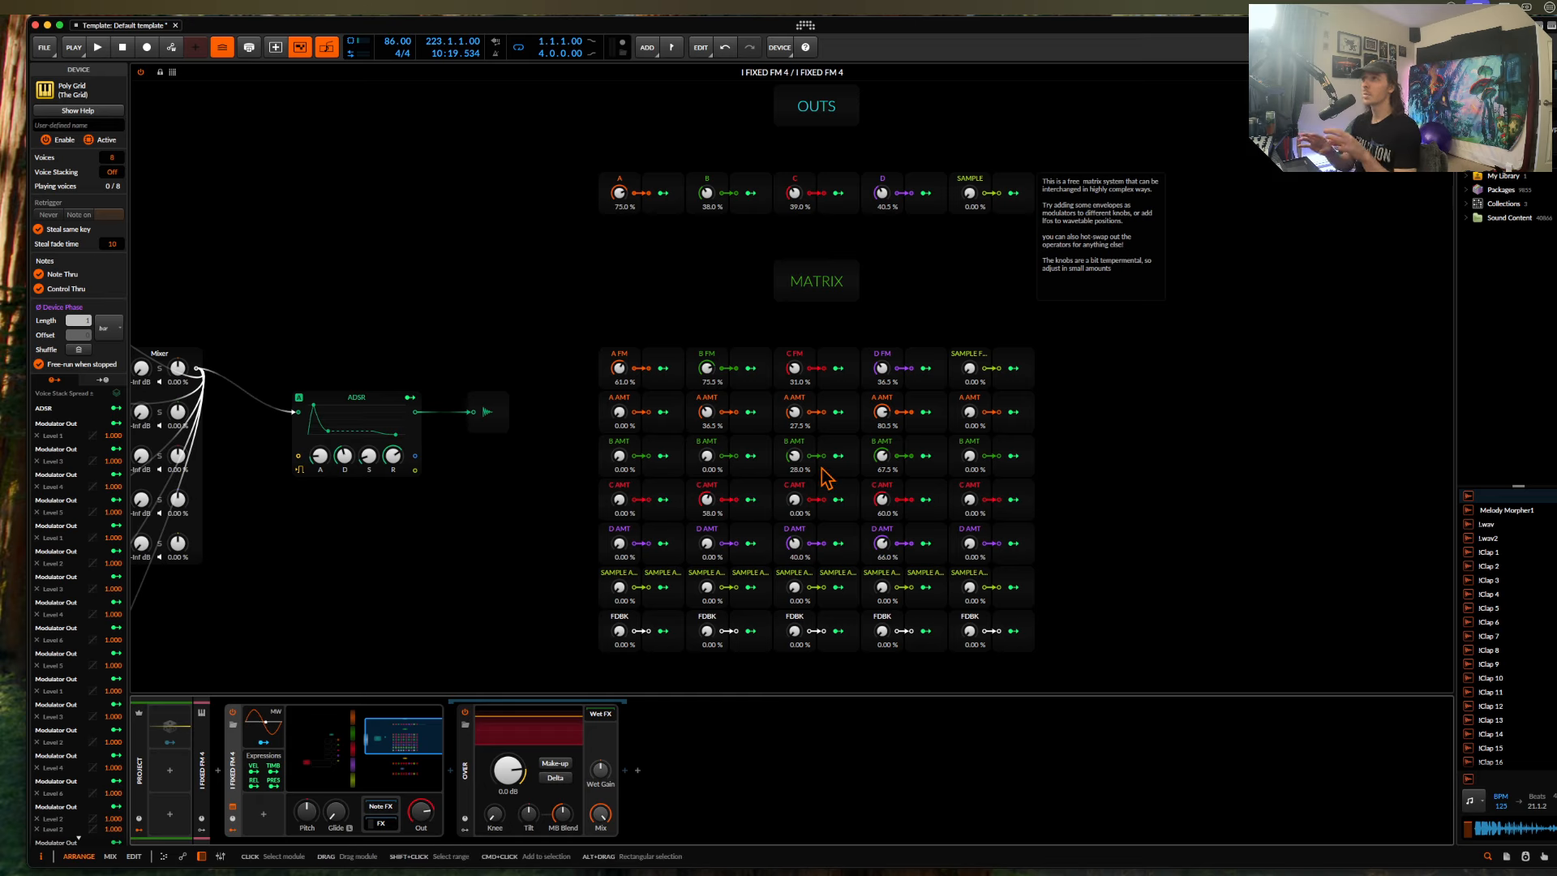
left_click_drag(794, 499, 793, 493)
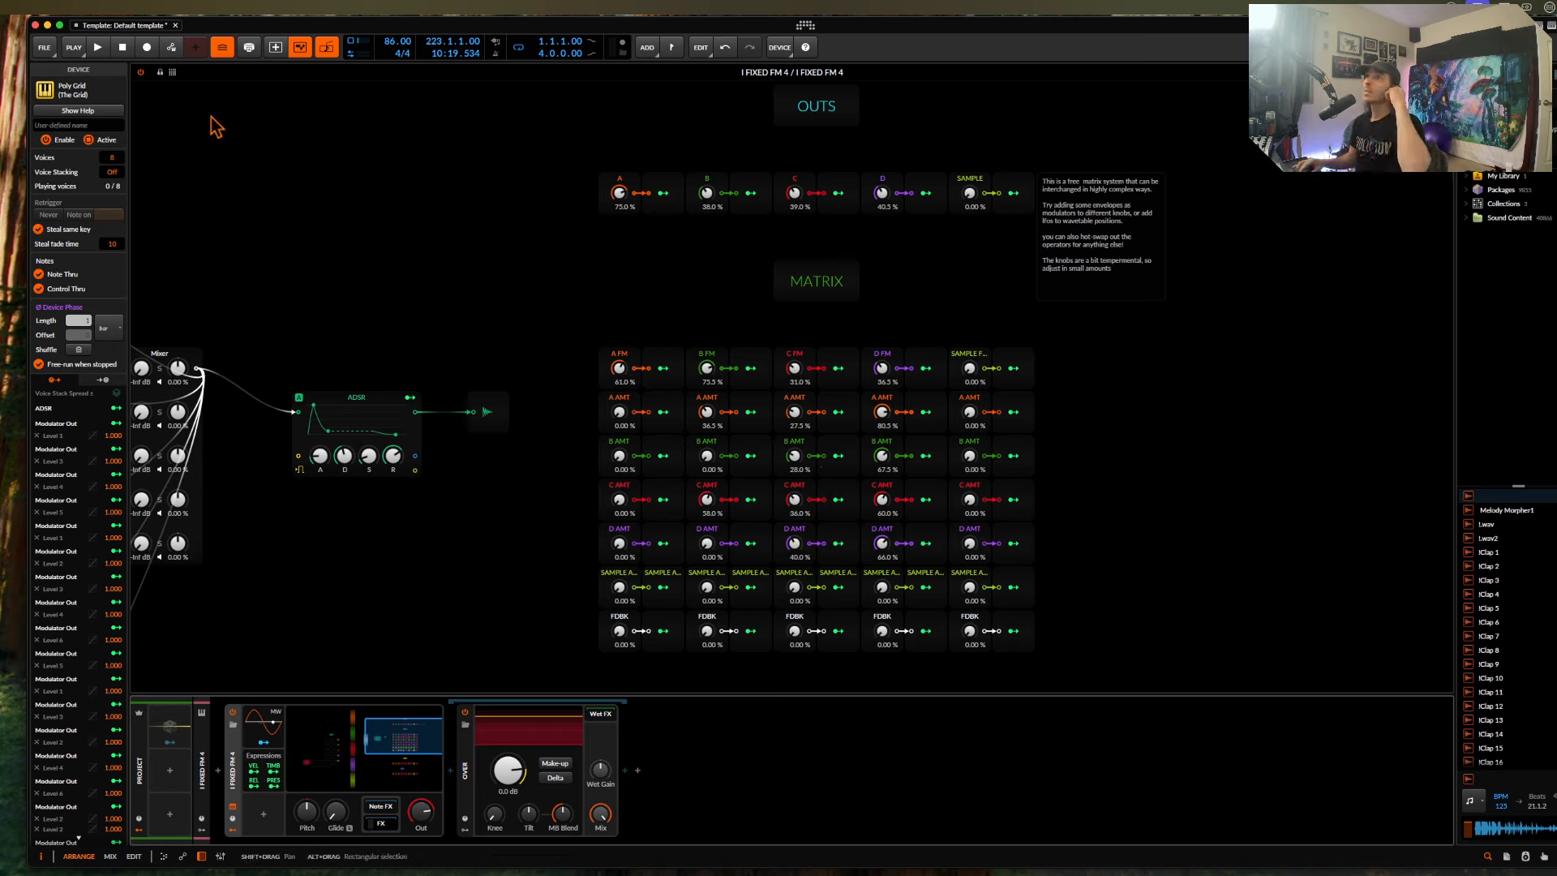
Add an LFO module above the ADSR and modulate operator B's B AMT knob with it by 0.280.
left_click(172, 72)
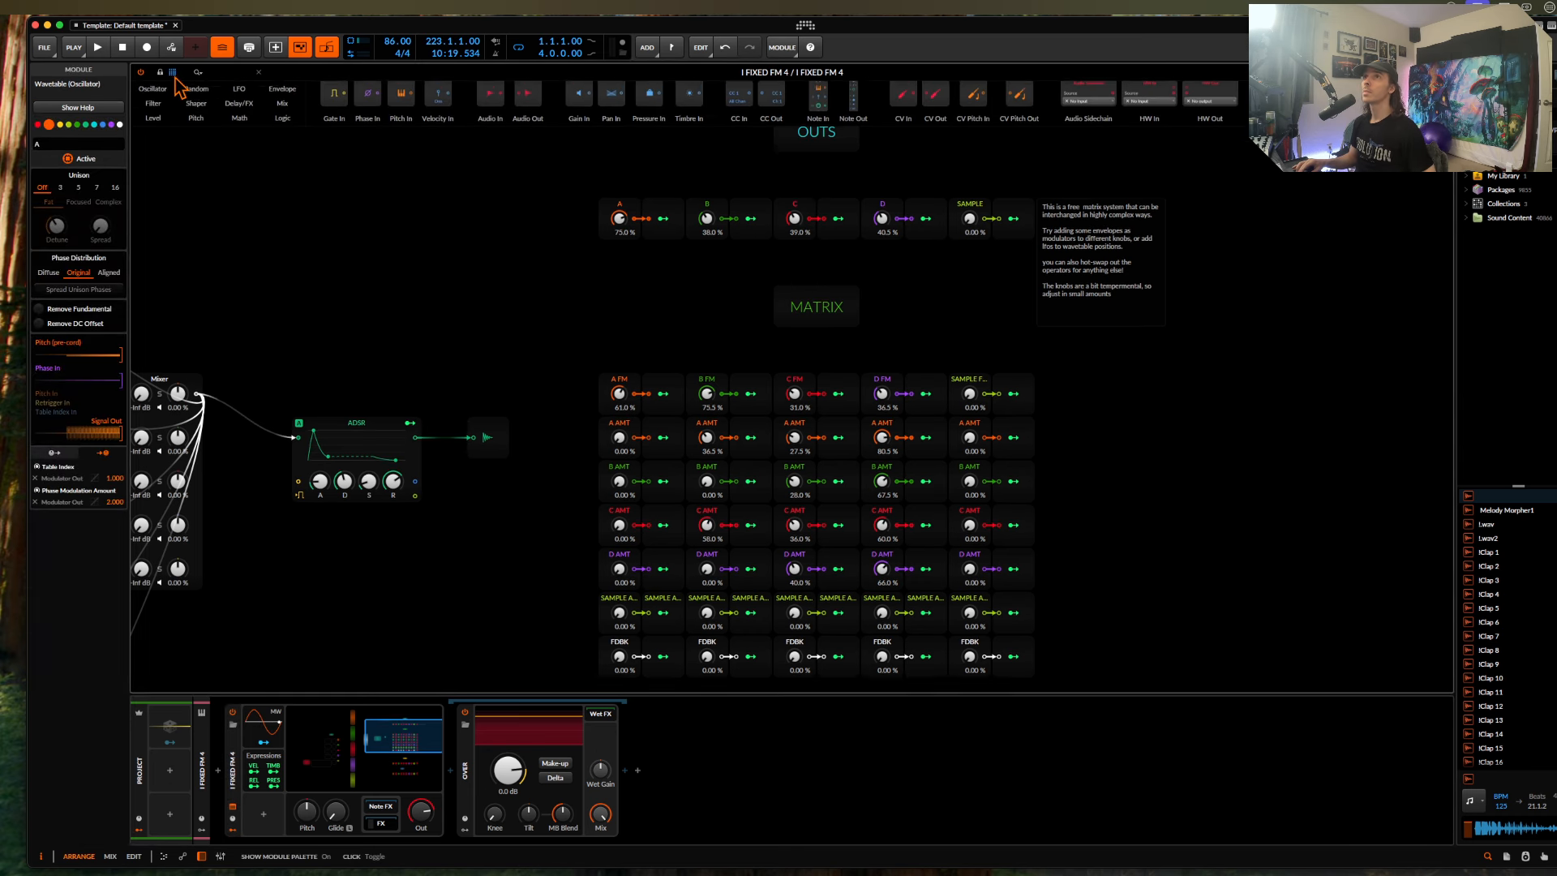
left_click(220, 73)
type("lfo")
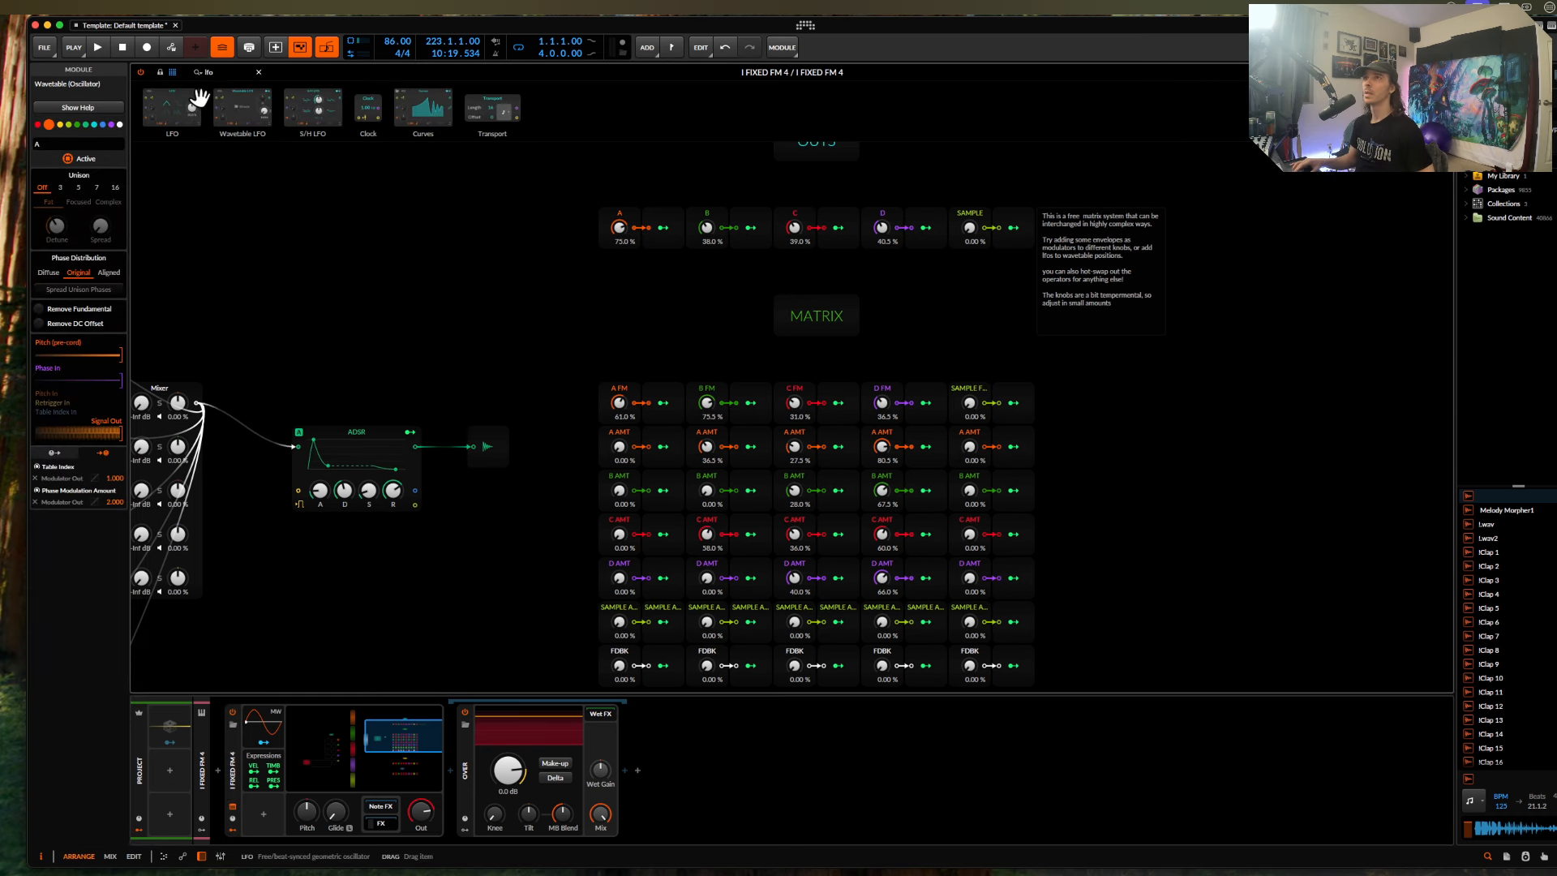
left_click_drag(199, 99, 706, 490)
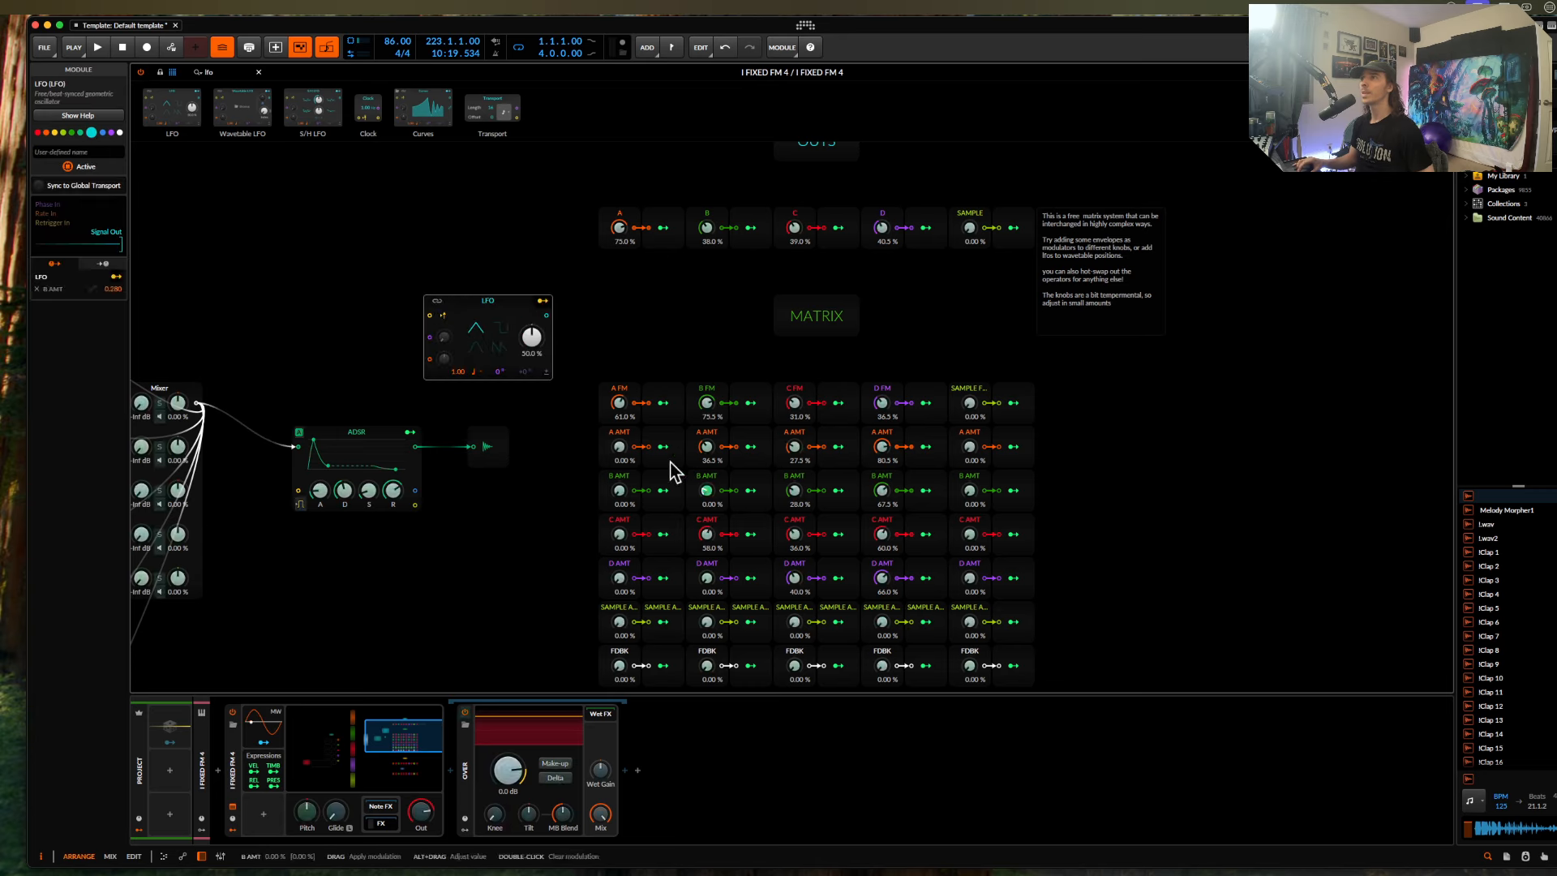
Modulate the C AMT knob in operator A's matrix column with the LFO by 0.385.
left_click(542, 302)
left_click(542, 302)
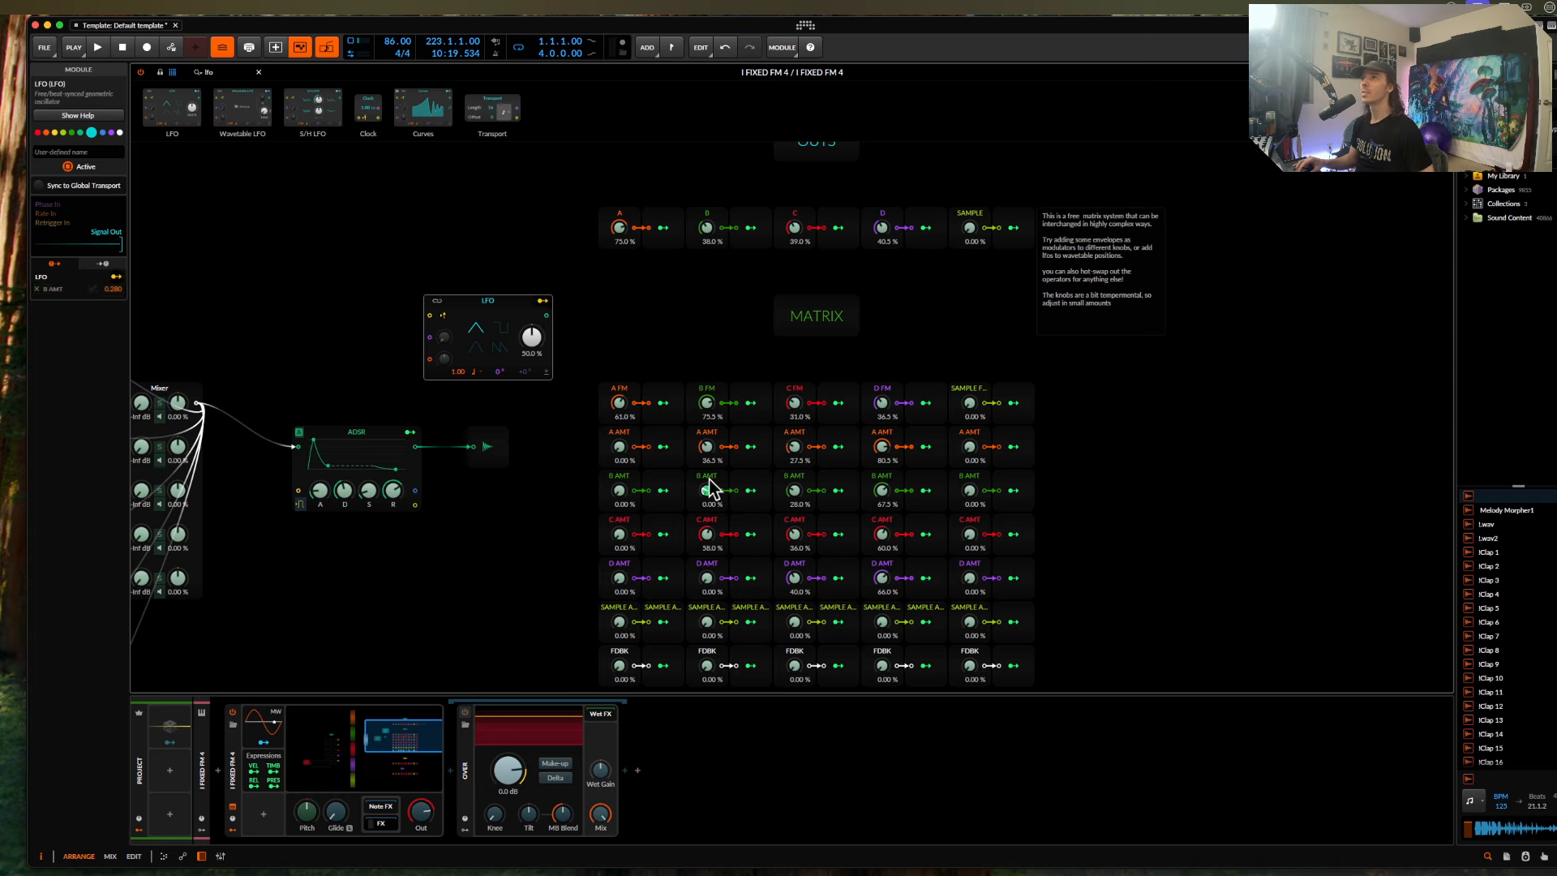
left_click(619, 534)
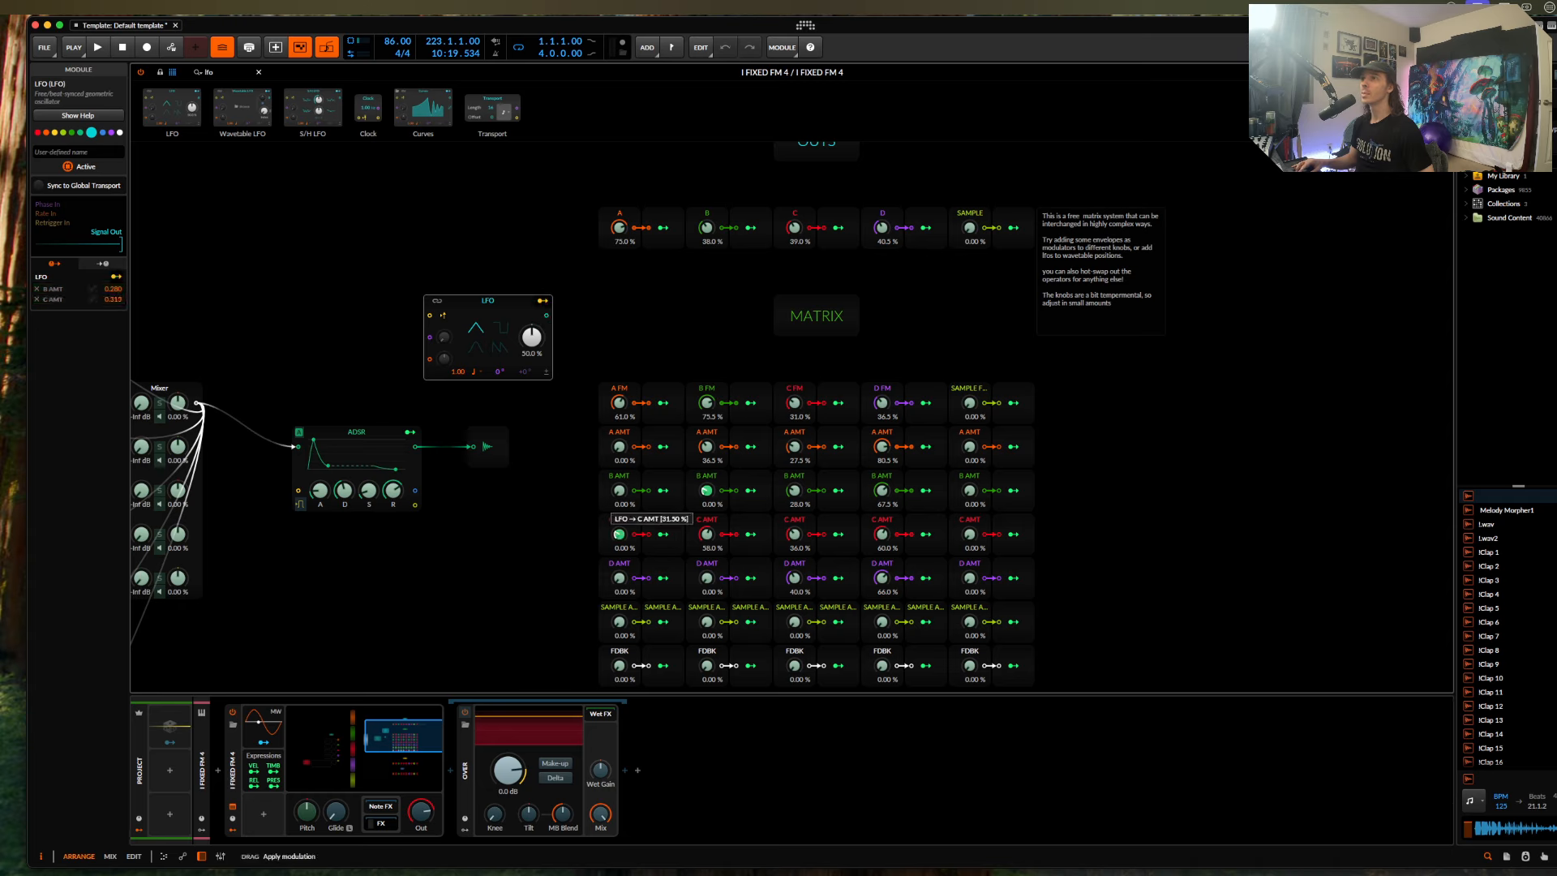
left_click_drag(619, 534, 619, 523)
left_click(563, 538)
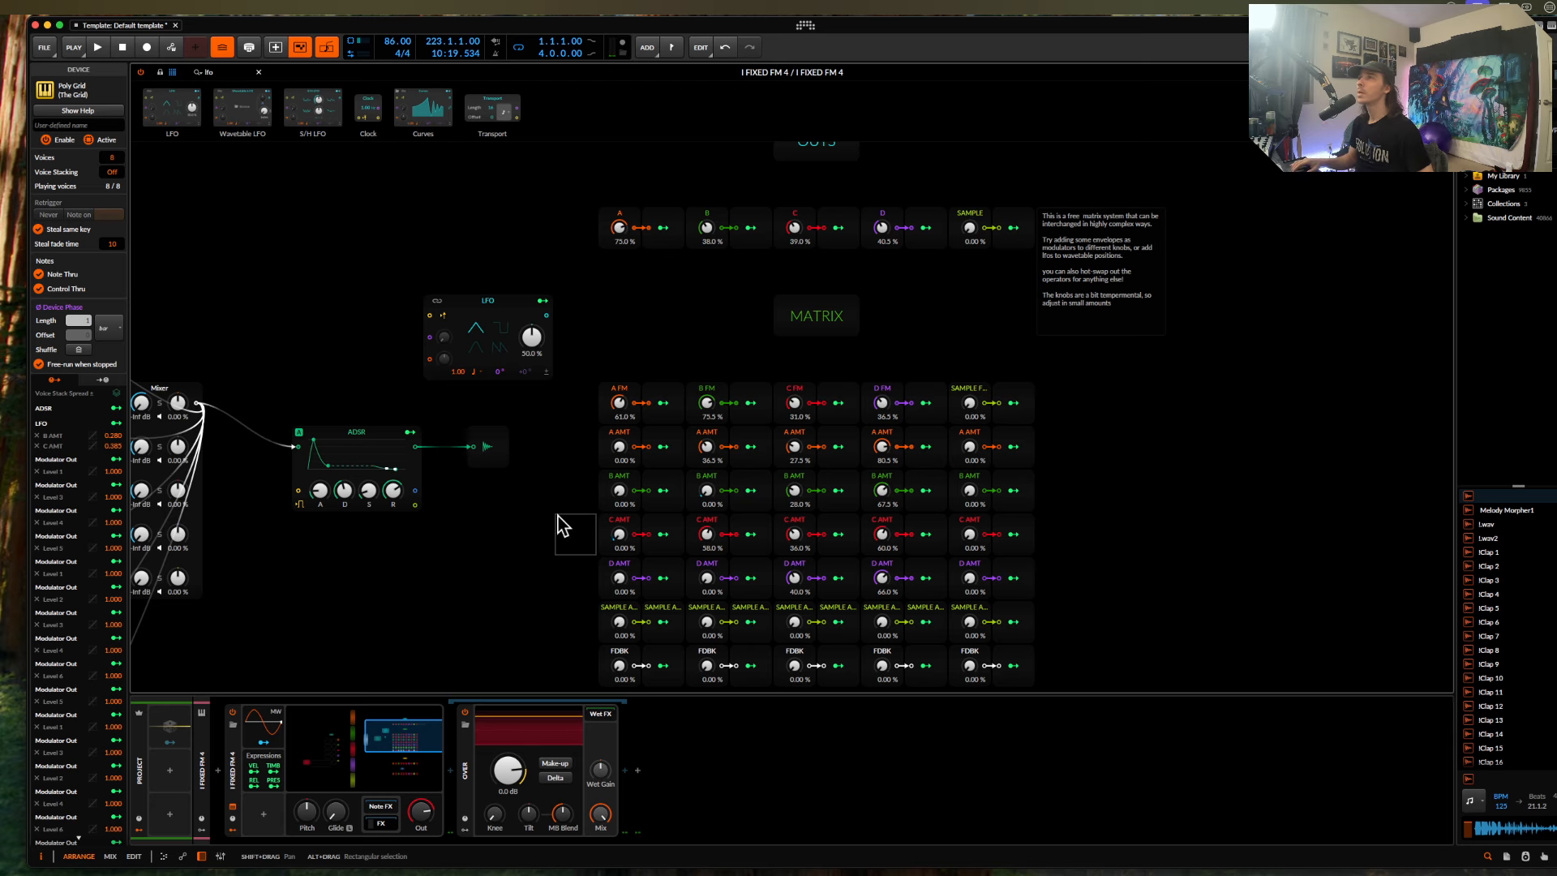
Examine the patch layout from the operators across to the Time and Table Positions controls.
scroll(715, 297, "down", 4)
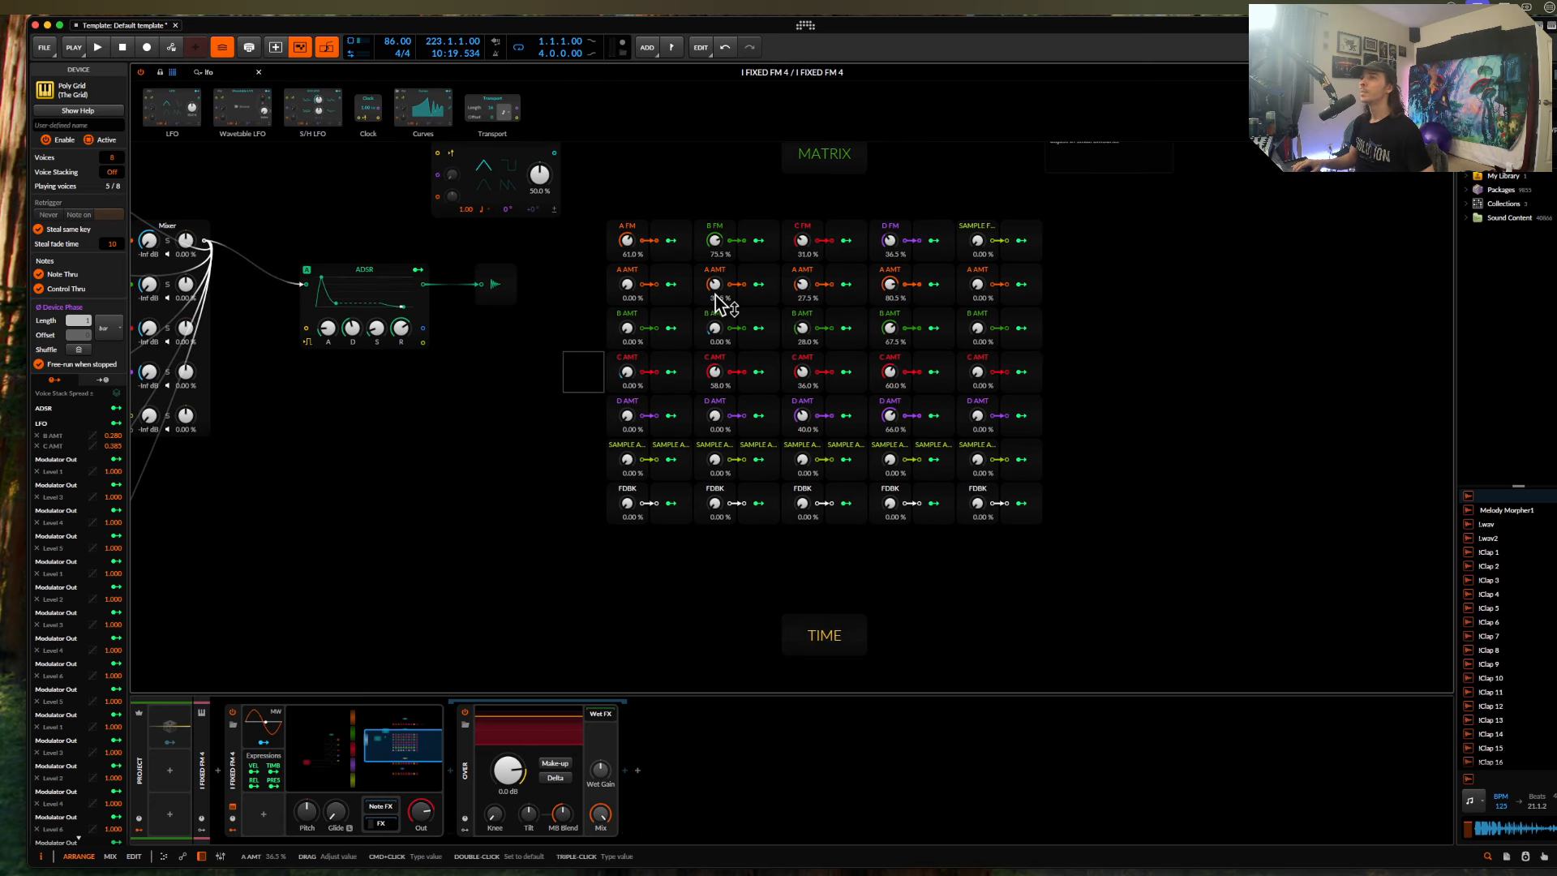
scroll(717, 298, "down", 10)
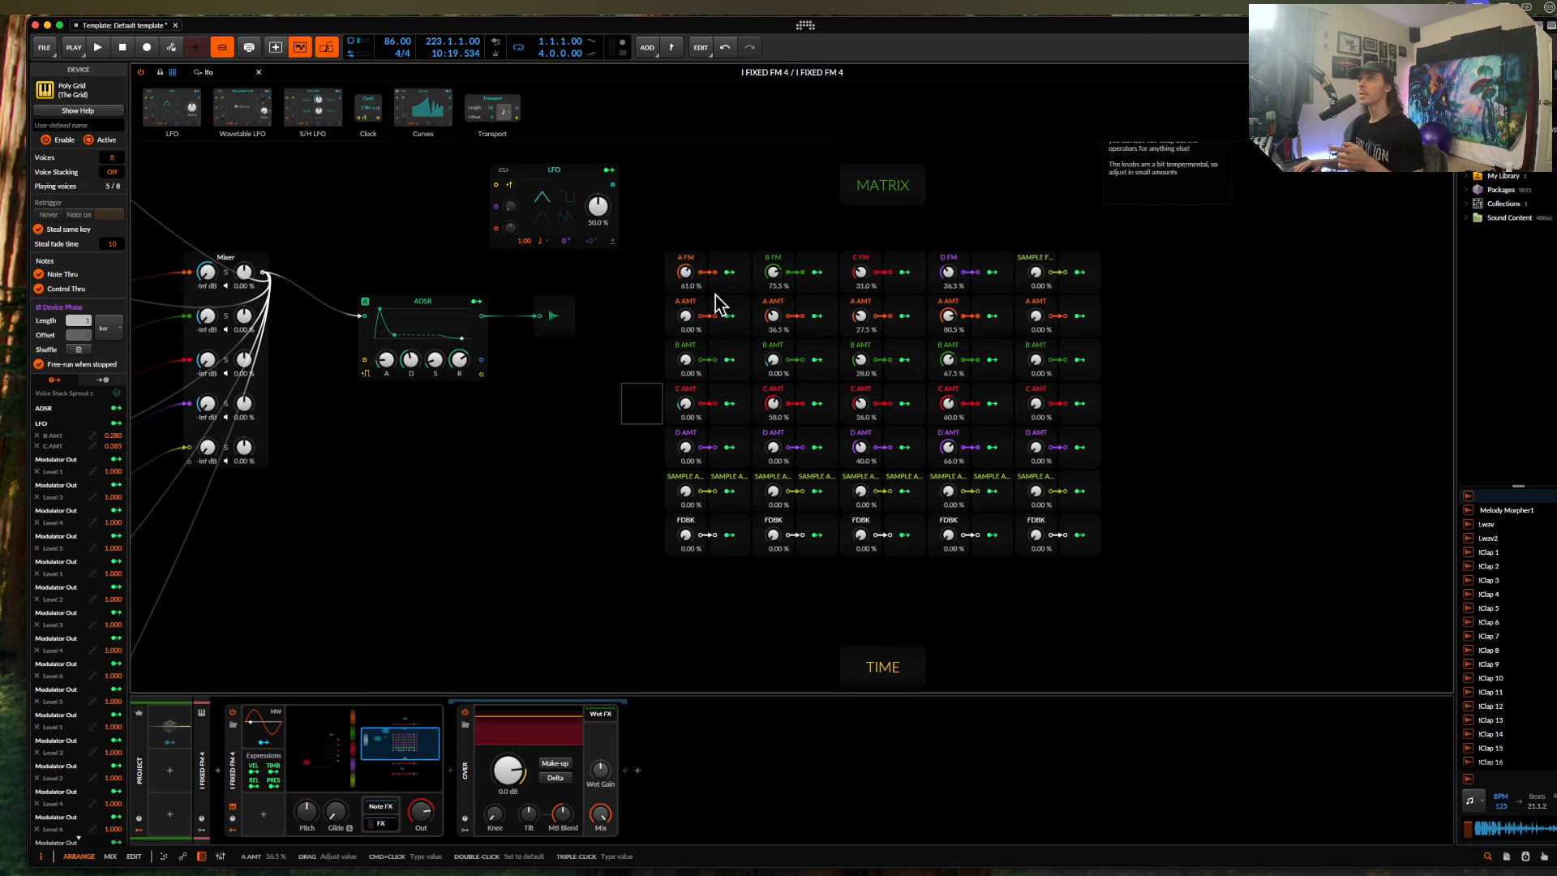
scroll(715, 297, "left", 1)
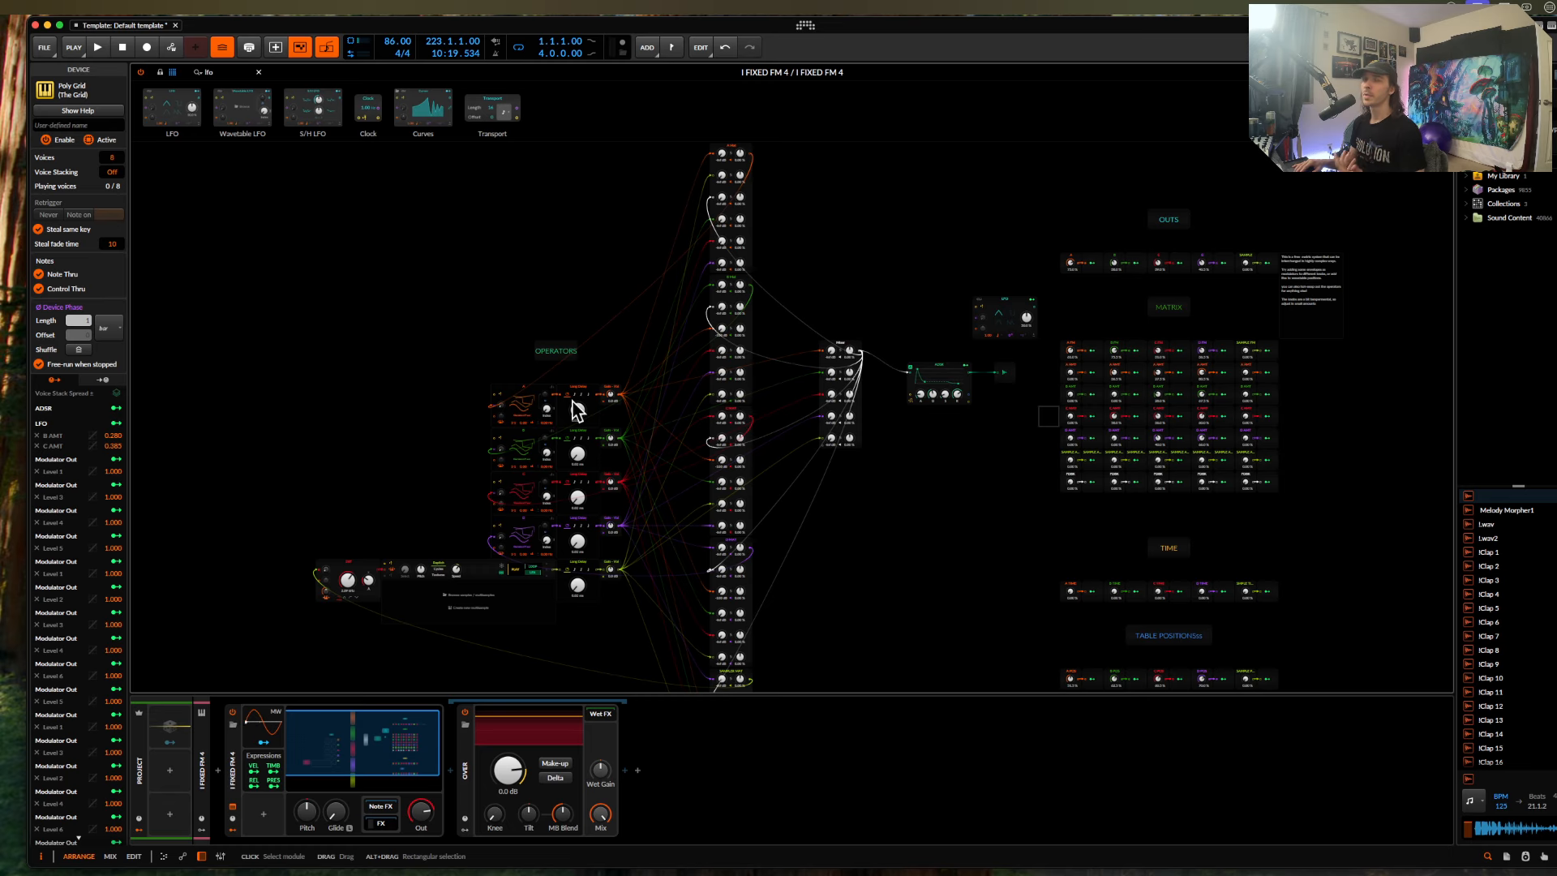
scroll(572, 401, "right", 5)
scroll(835, 443, "up", 10)
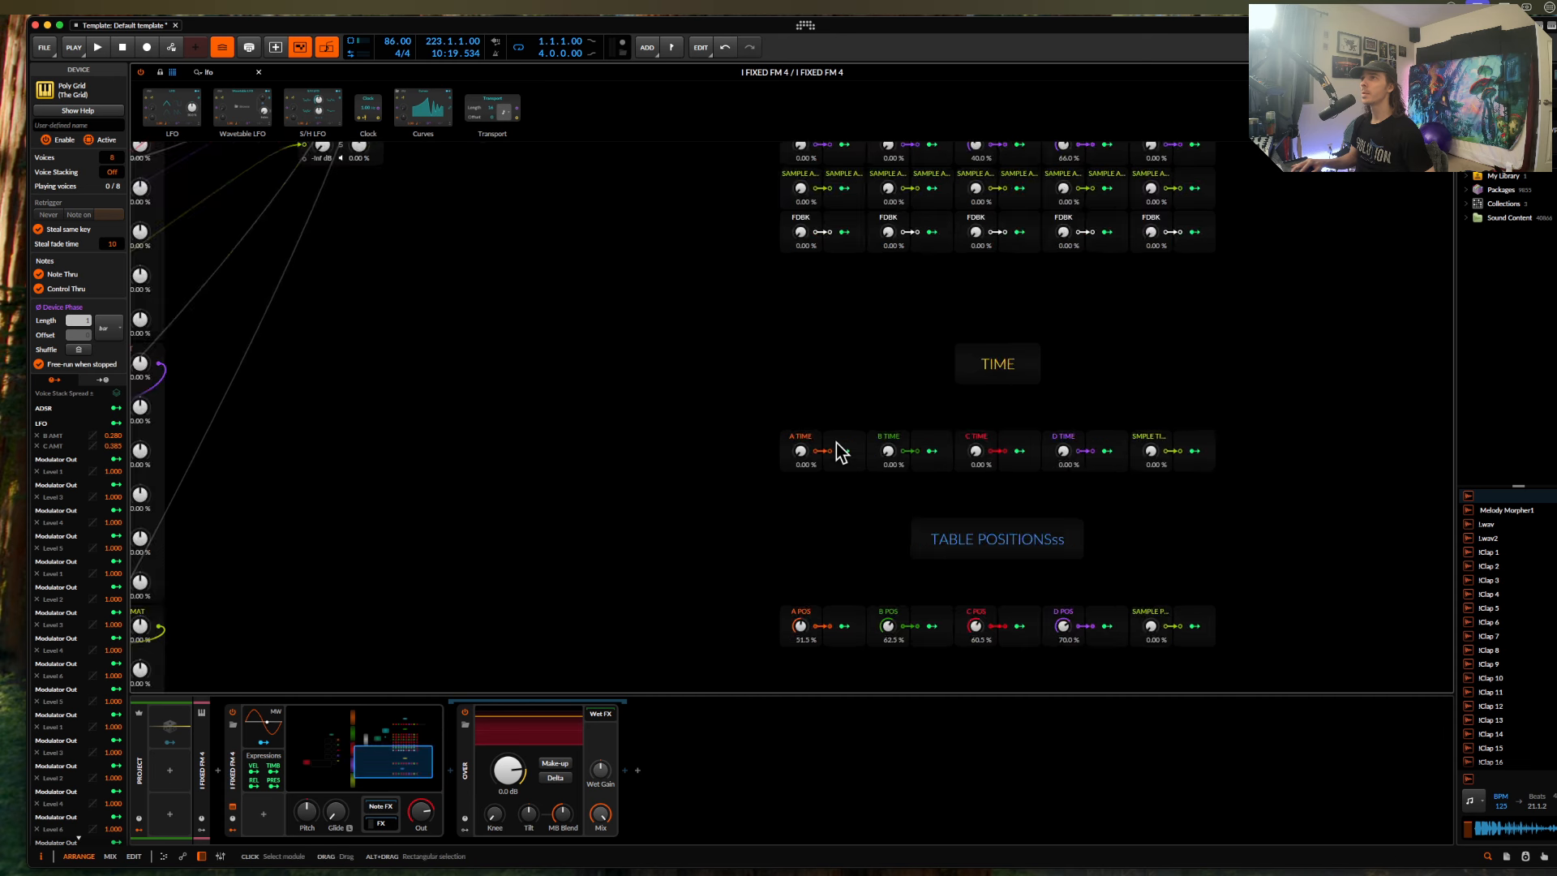
Reset the B and C output levels in the OUTS row to 0%.
scroll(803, 459, "up", 10)
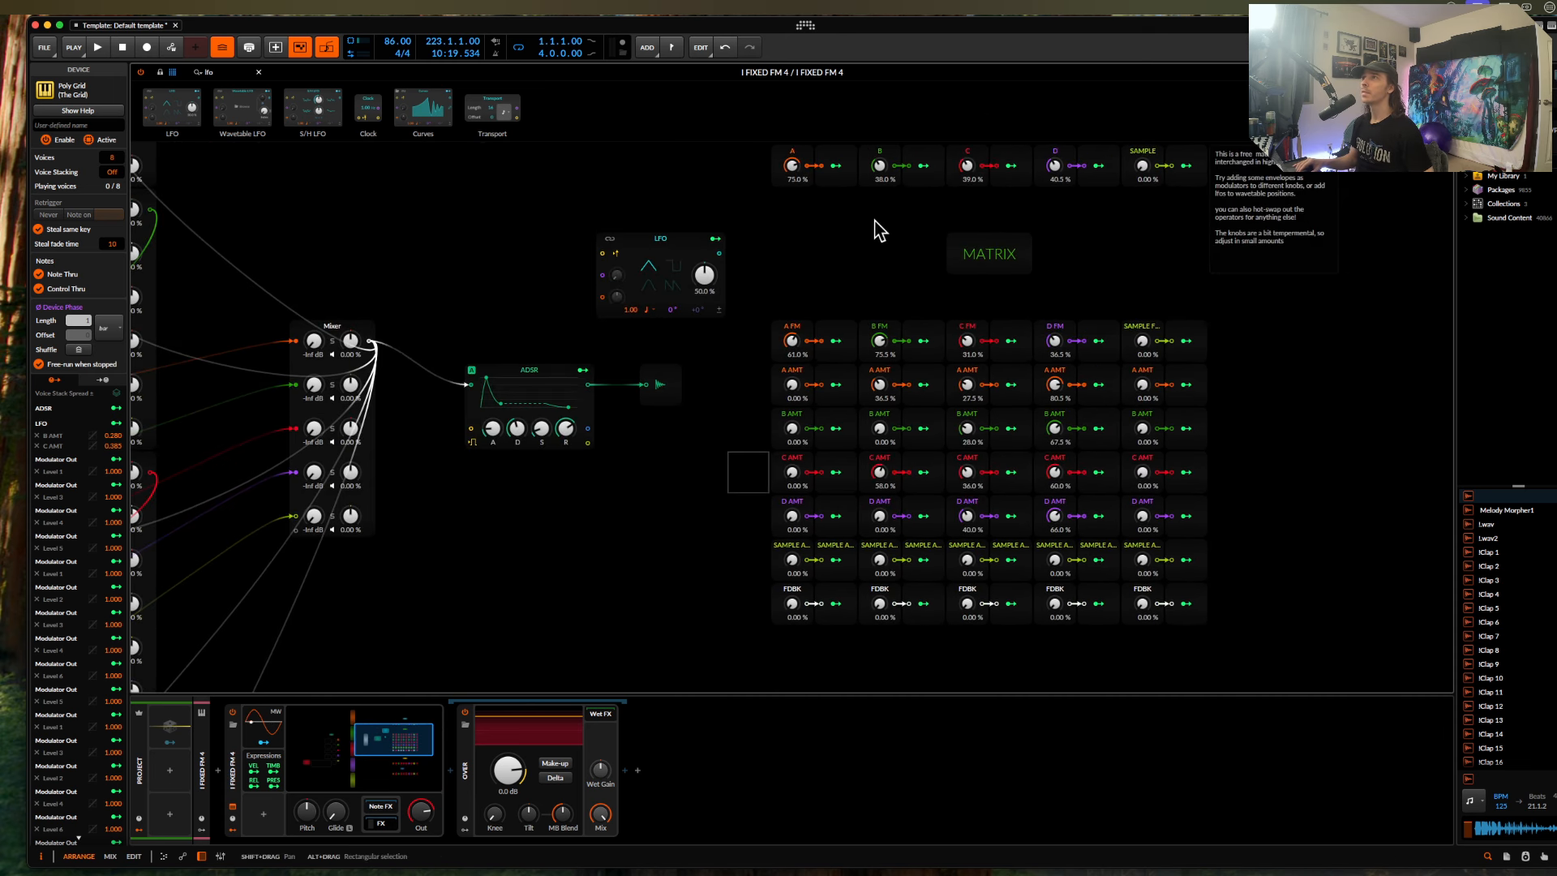
scroll(875, 221, "up", 3)
double_click(877, 268)
double_click(964, 270)
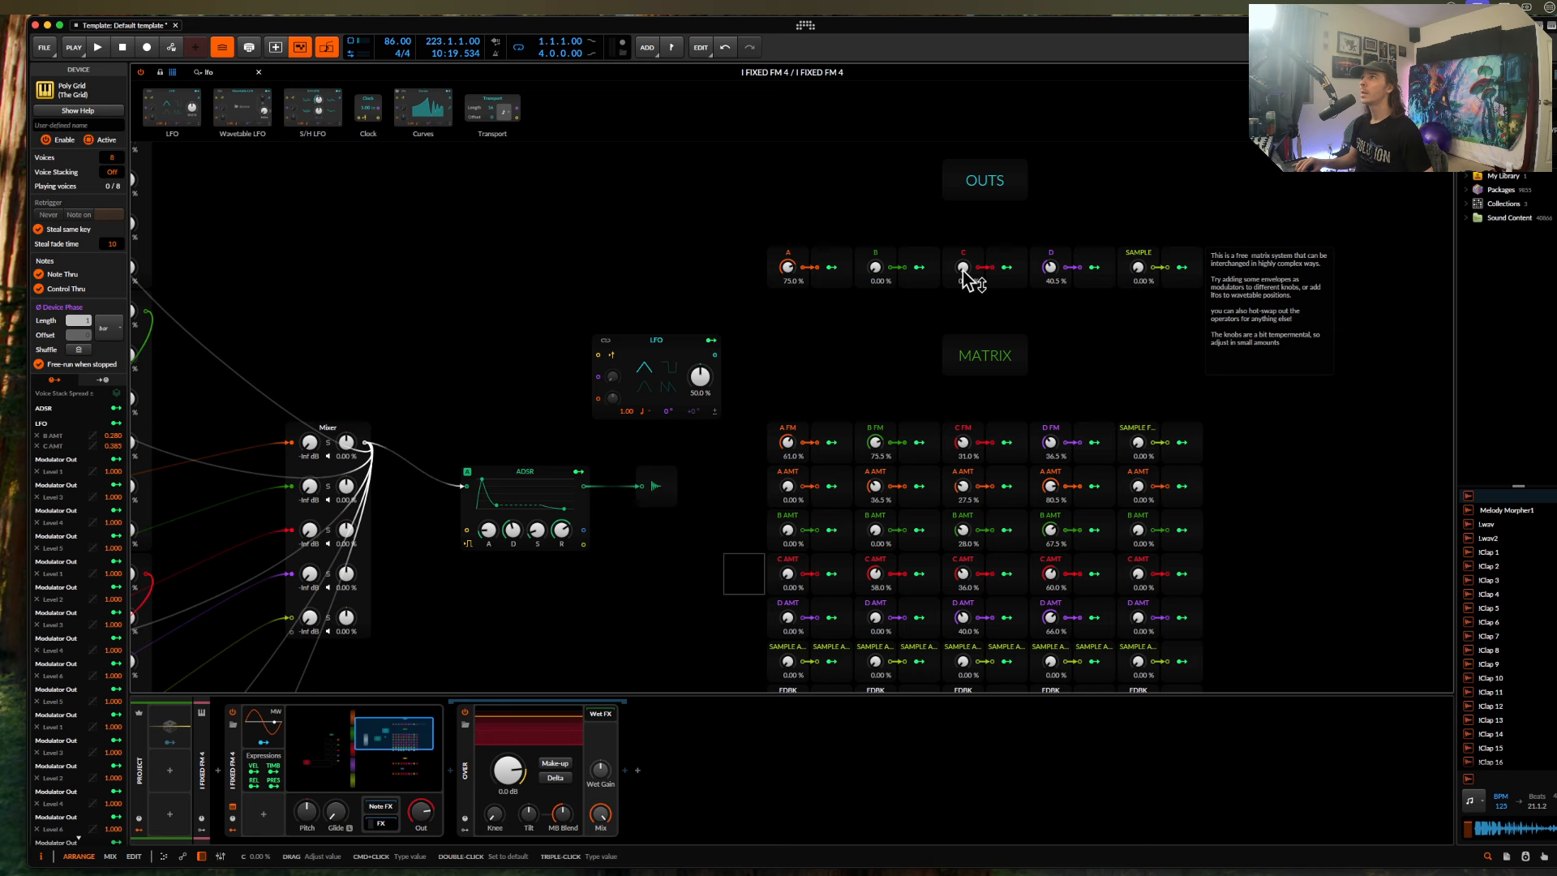
Examine the operators and how their cables feed the A, B and C matrix mixers.
scroll(868, 330, "left", 15)
scroll(873, 333, "up", 4)
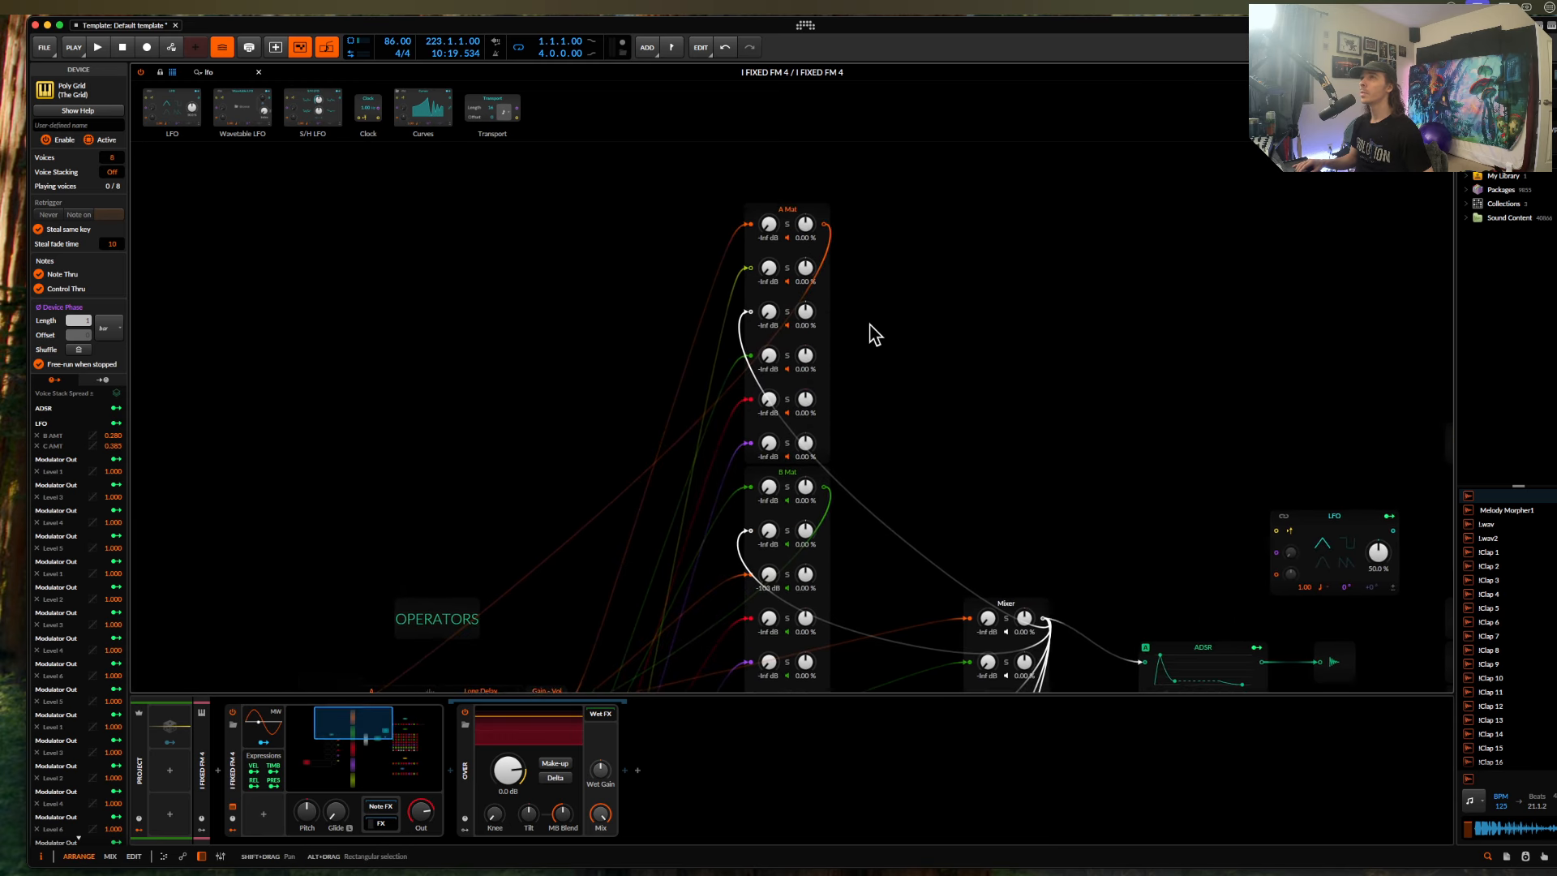
scroll(873, 332, "down", 11)
scroll(874, 333, "left", 6)
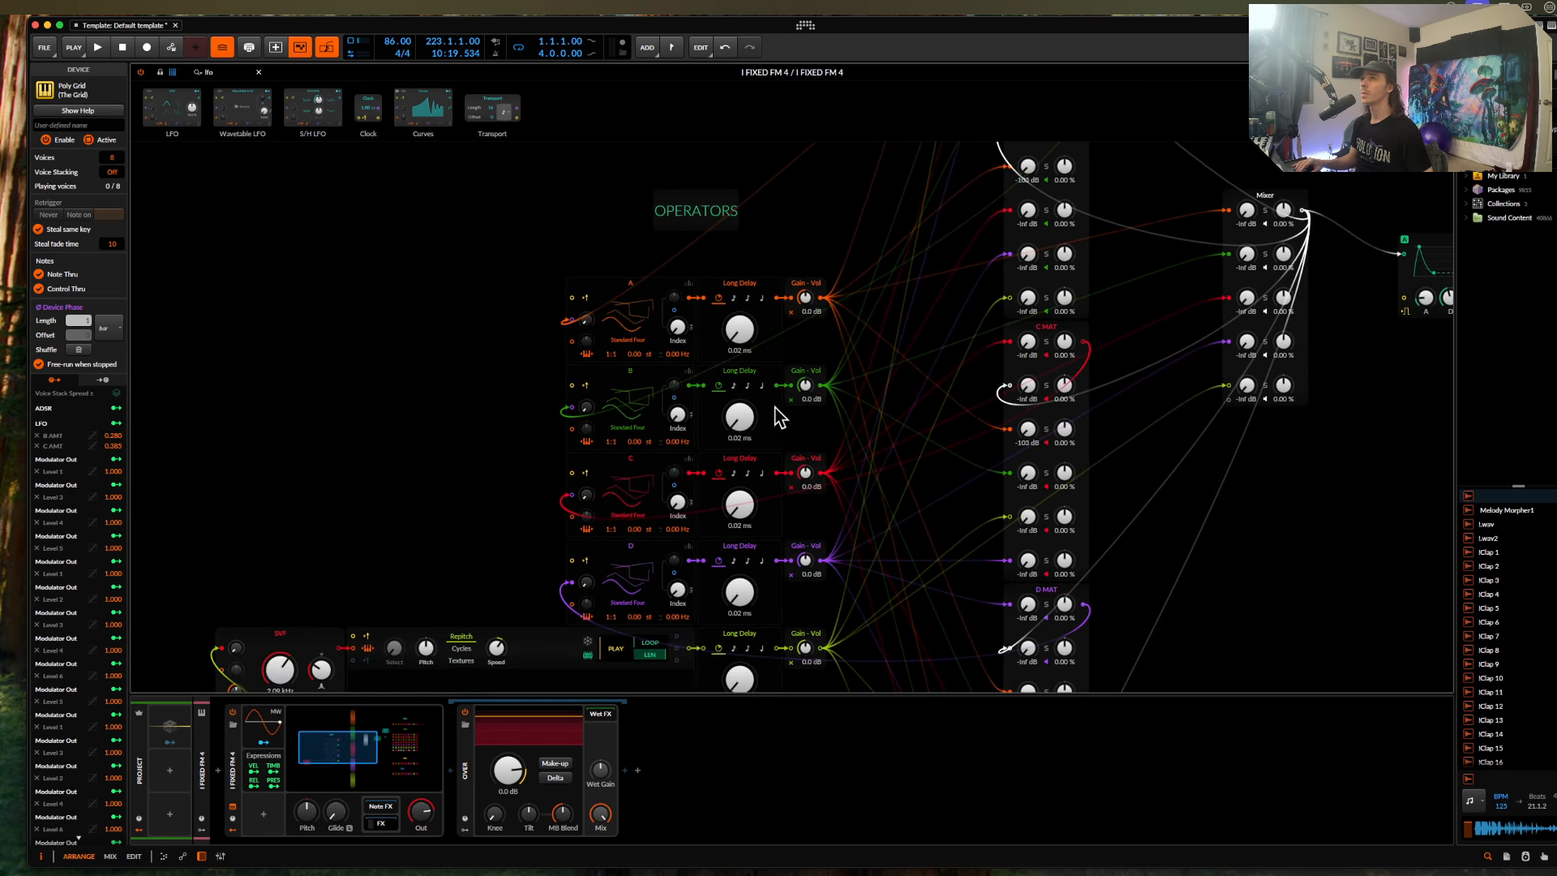
scroll(762, 410, "down", 1)
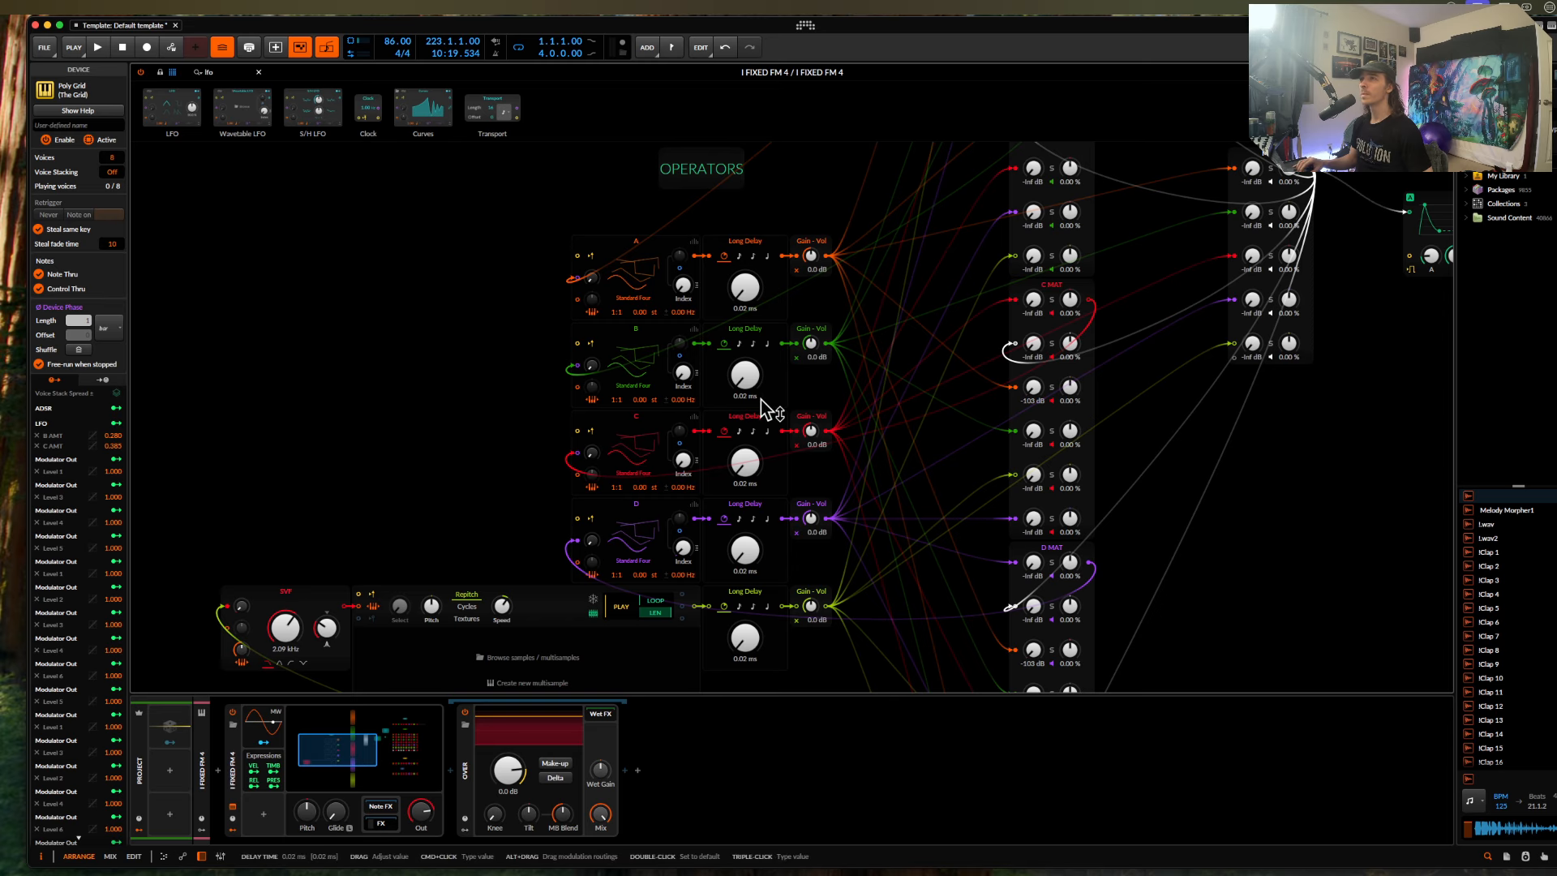
scroll(570, 374, "up", 3)
scroll(570, 375, "right", 2)
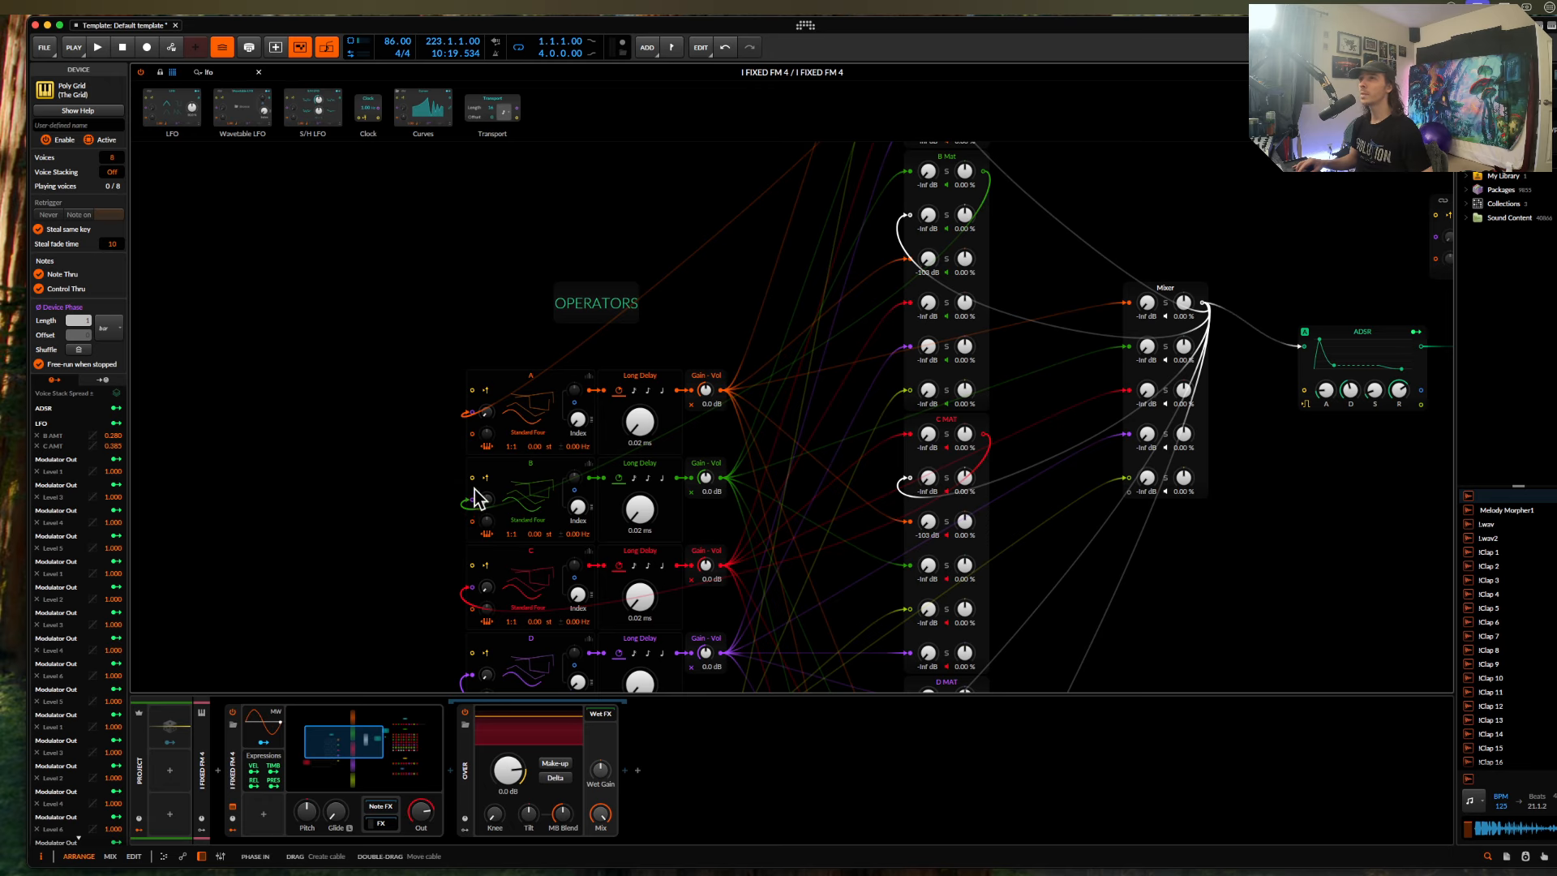
scroll(465, 424, "up", 4)
scroll(466, 424, "right", 1)
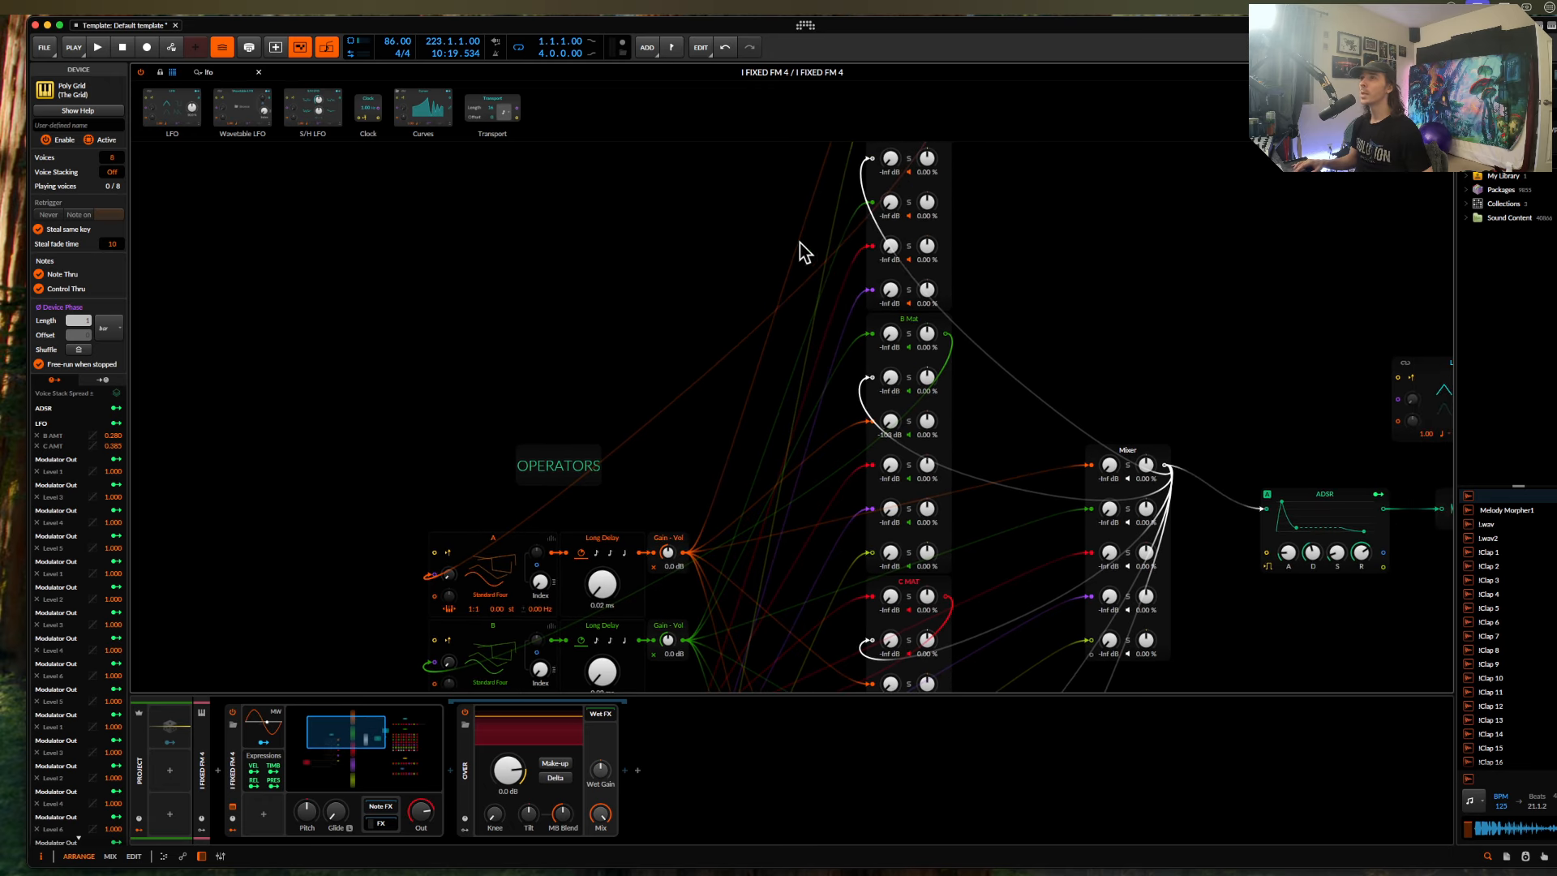
scroll(288, 163, "up", 2)
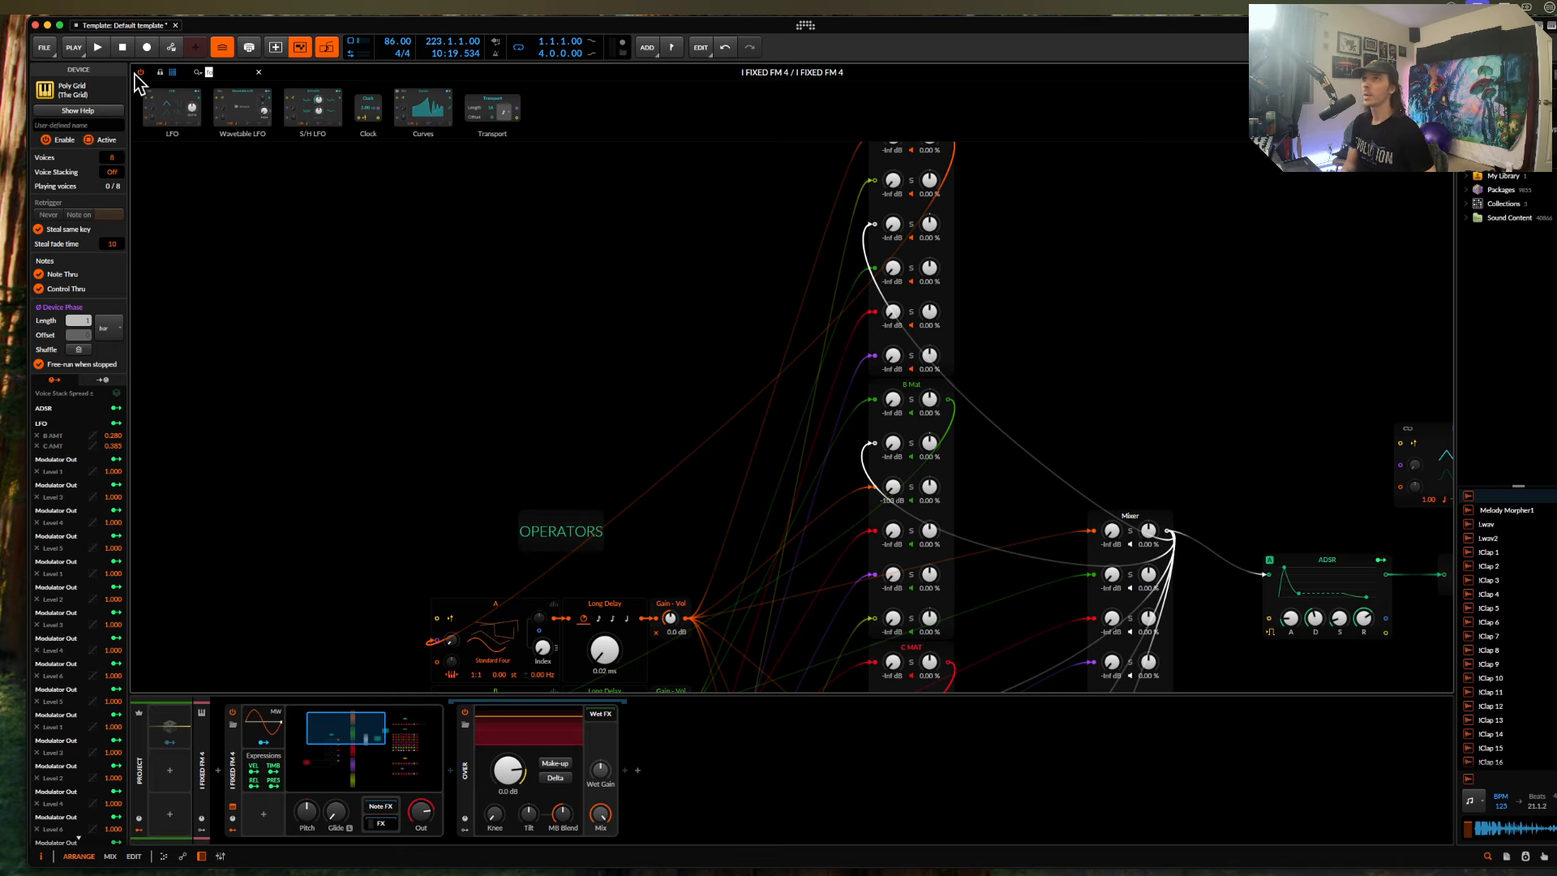
Insert a Push shaper after the A Mat mixer's output, followed by a Blend module.
type("pus")
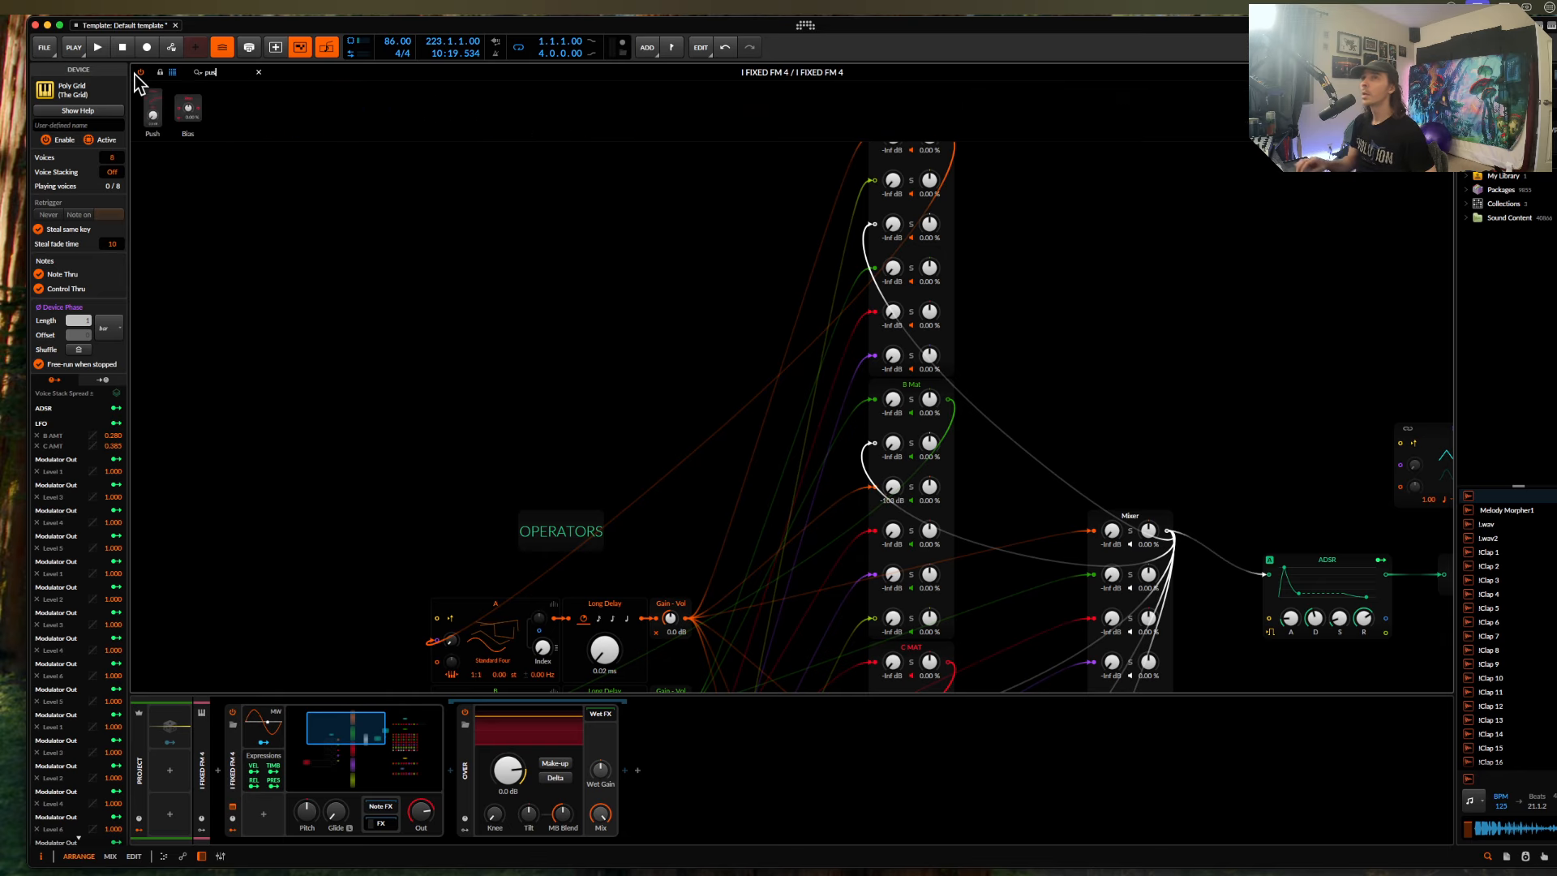
left_click_drag(155, 108, 1013, 206)
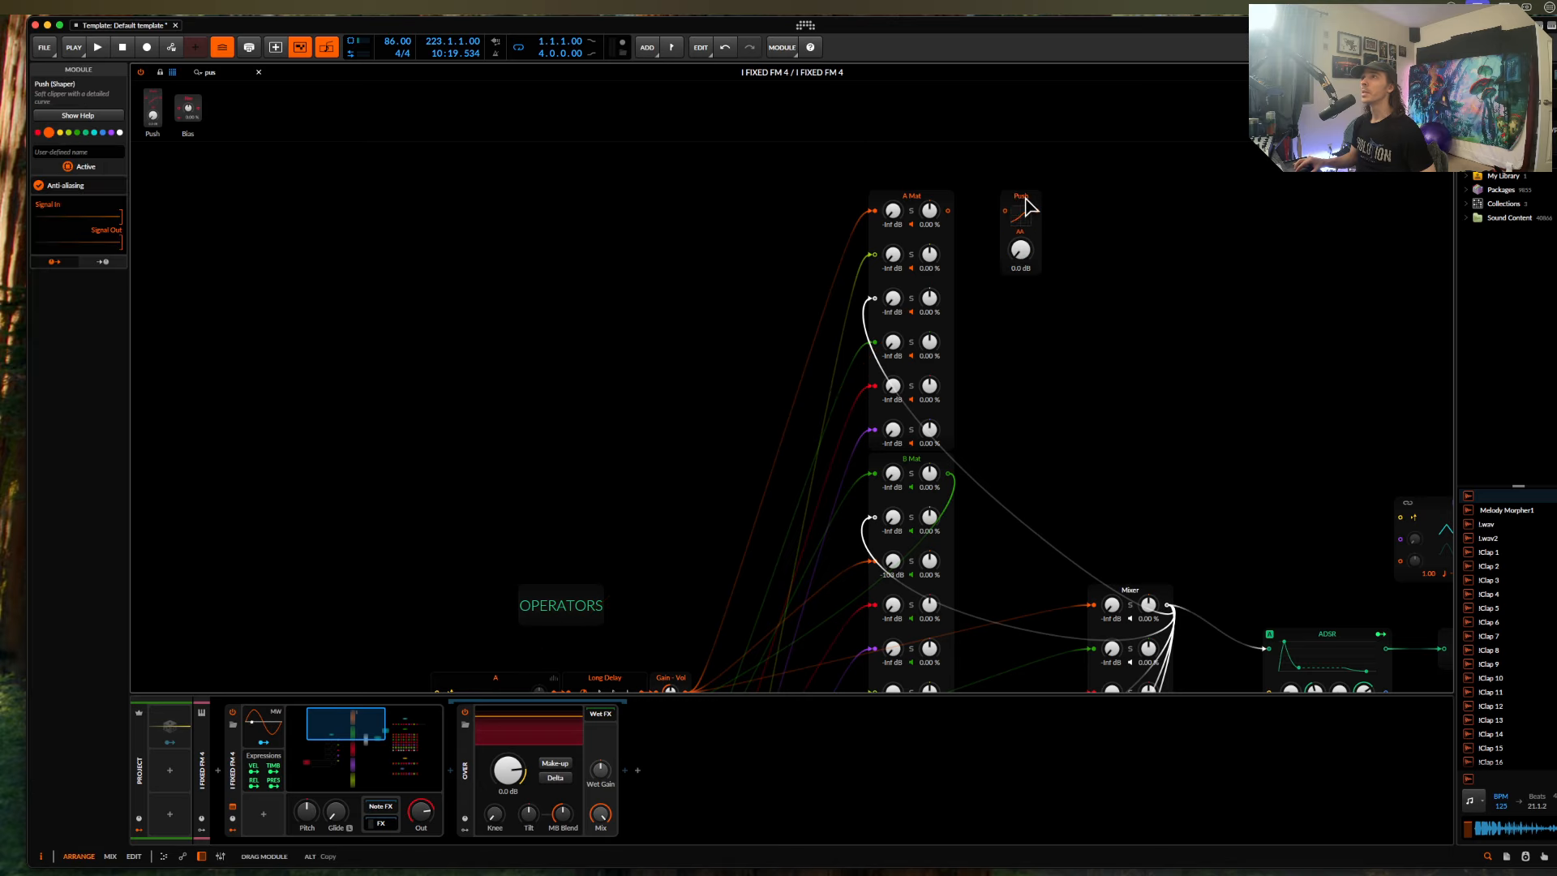
double_click(223, 73)
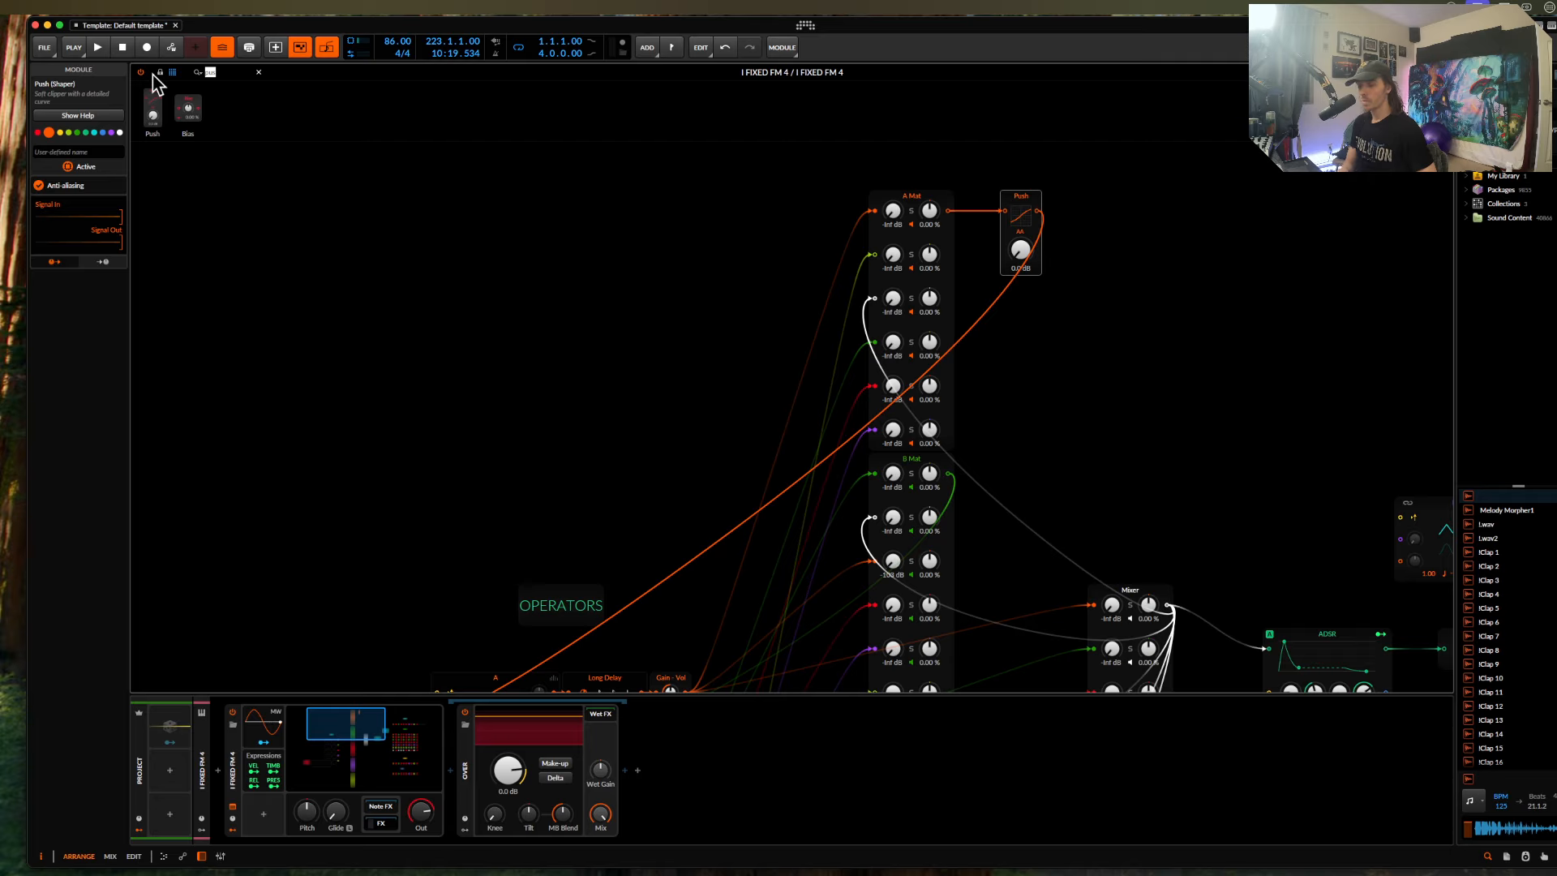
type("blend")
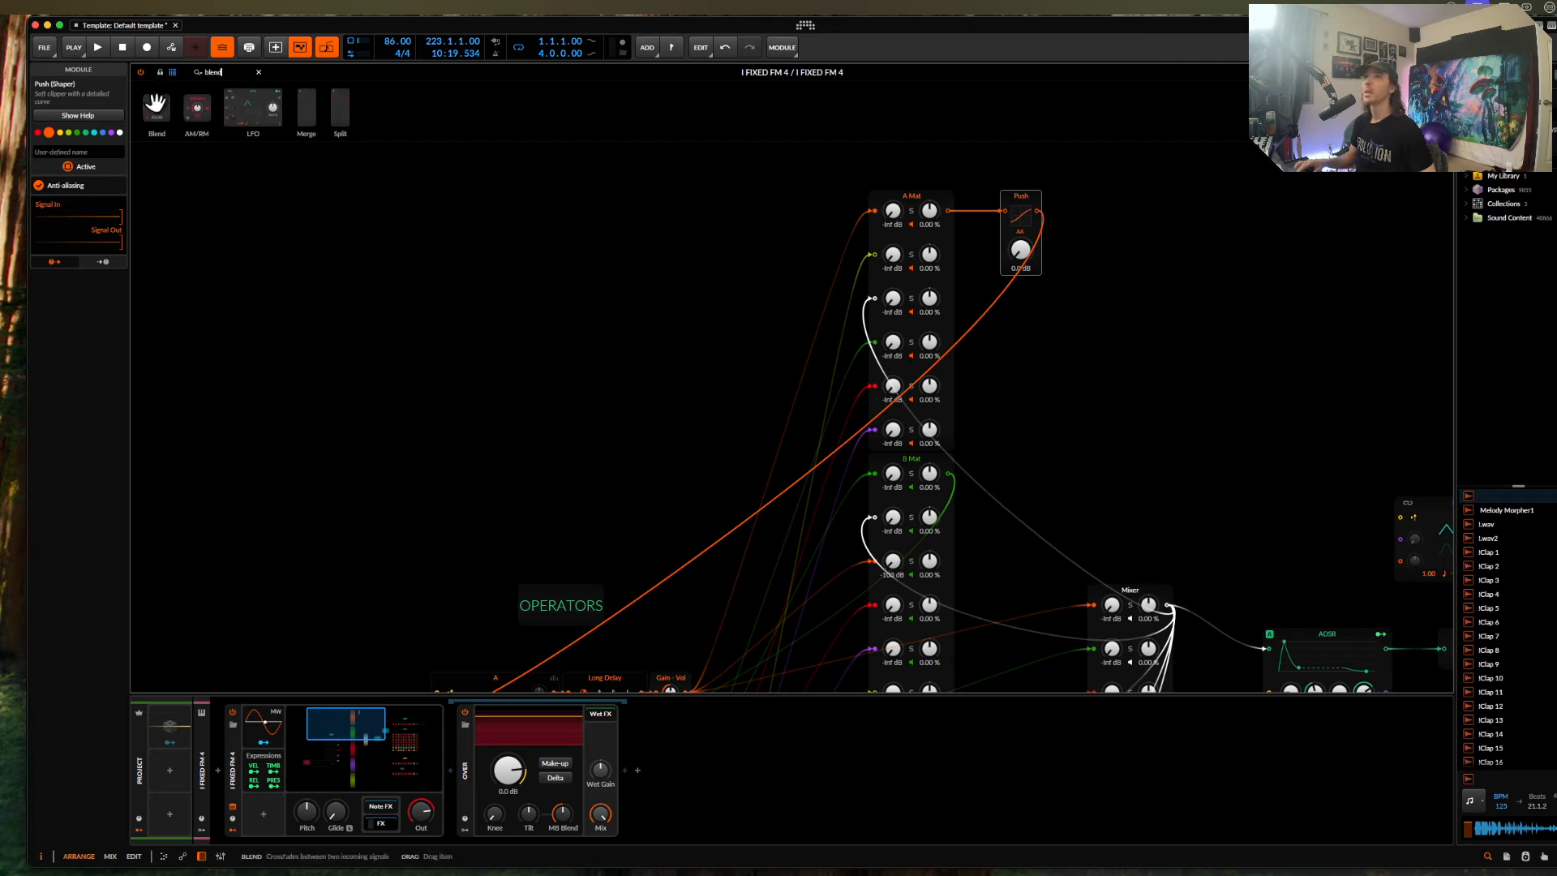
left_click_drag(154, 103, 1038, 215)
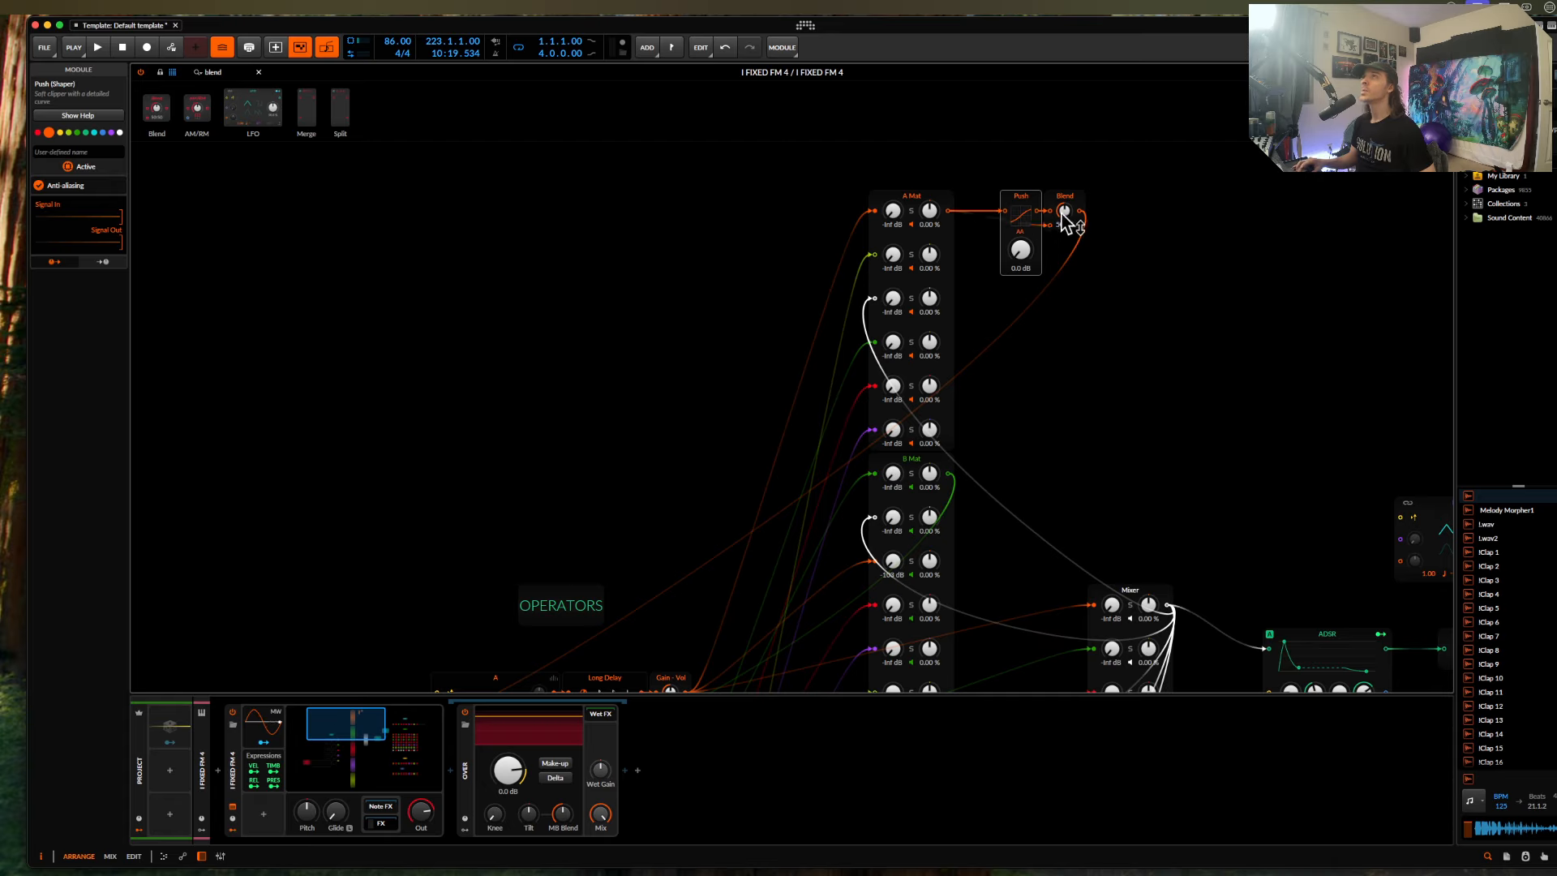
mouse_move(1029, 248)
left_mouse_down()
mouse_move(1028, 202)
mouse_move(1036, 264)
left_mouse_up()
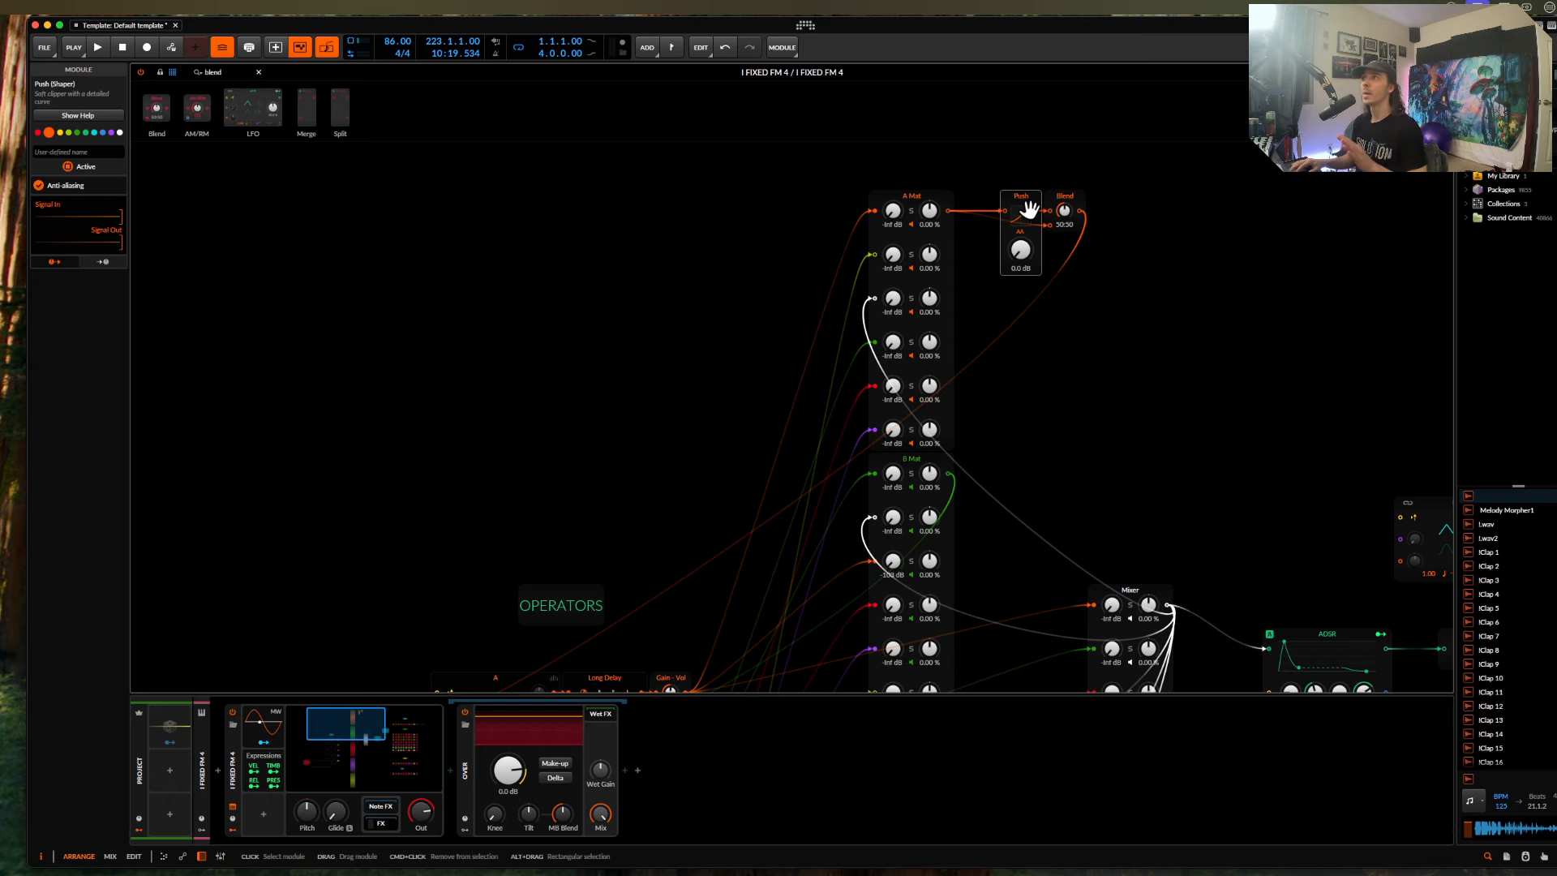
Find the Segments envelope module and place it below the ADSR.
key("super+minus")
scroll(1023, 218, "down", 1)
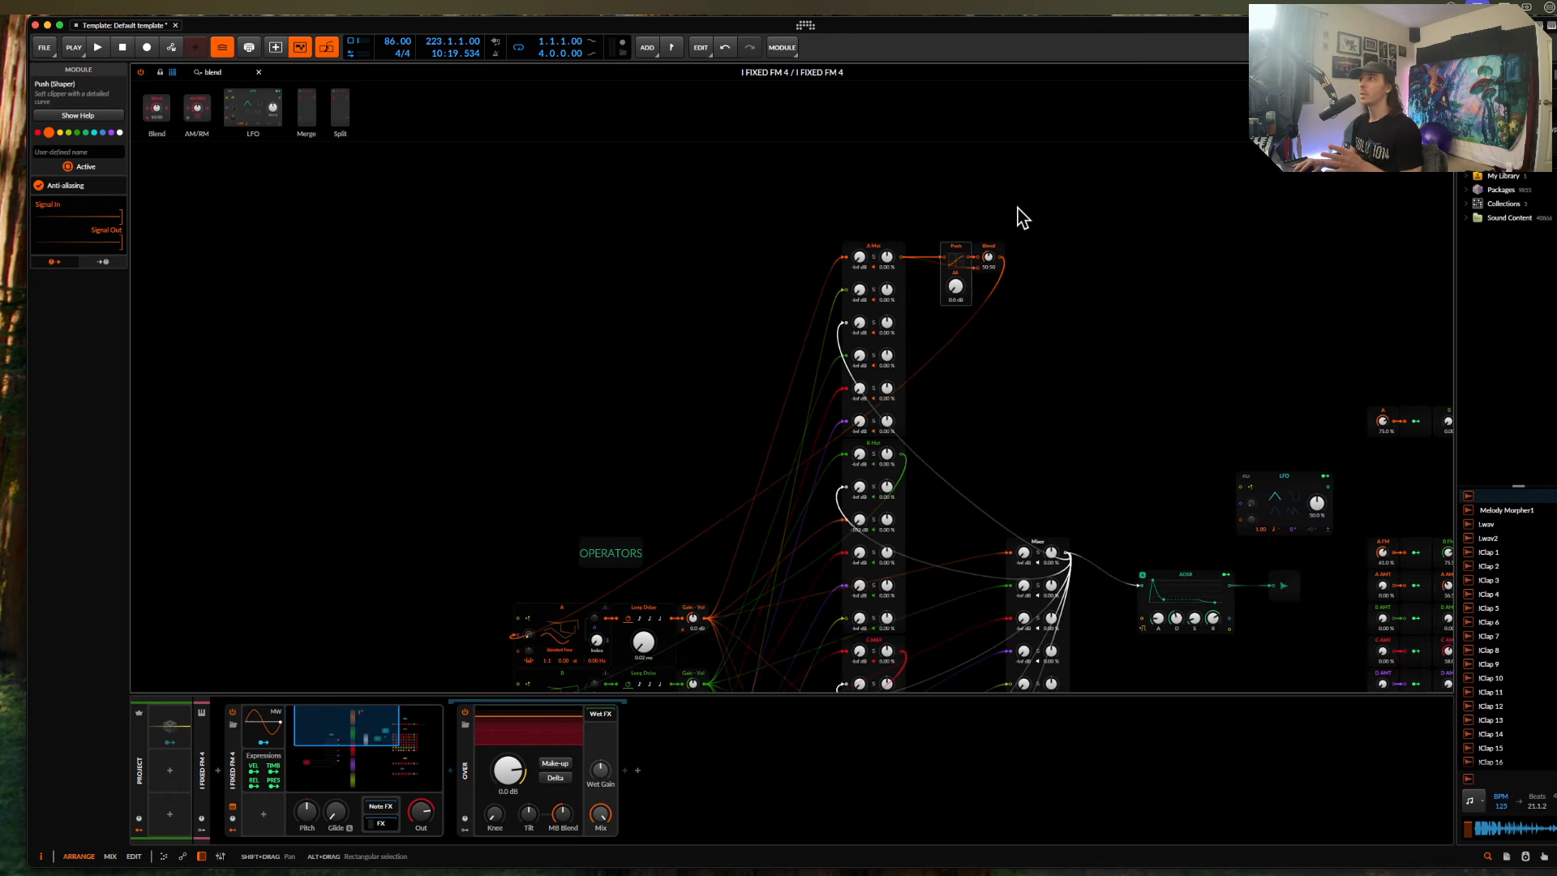
key("super+minus")
scroll(1023, 218, "down", 3)
scroll(1023, 218, "right", 3)
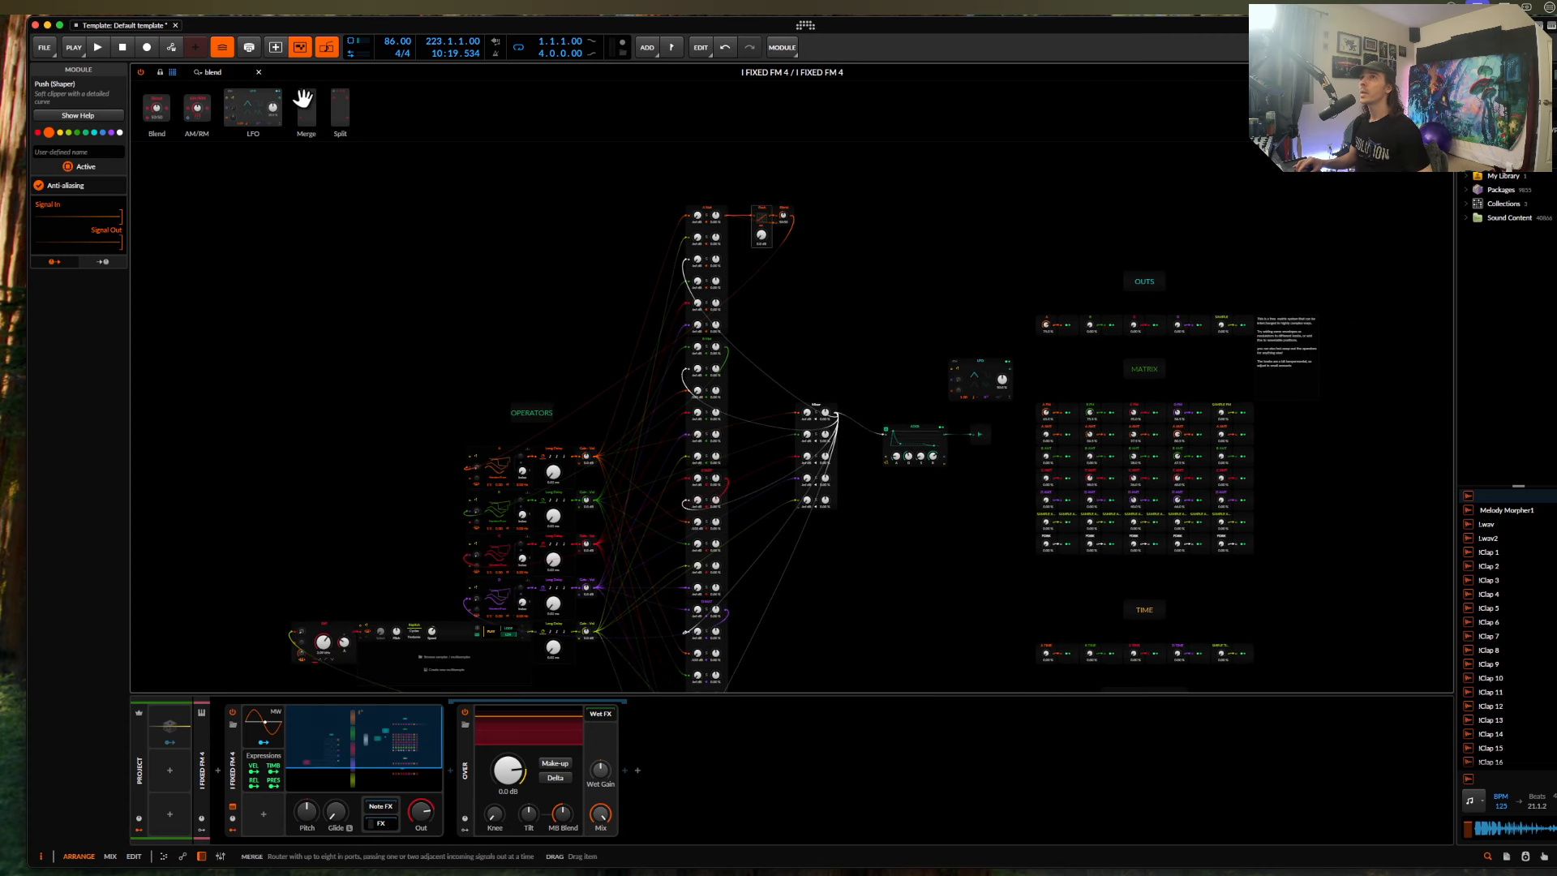
left_click_drag(236, 73, 15, 75)
type("segm")
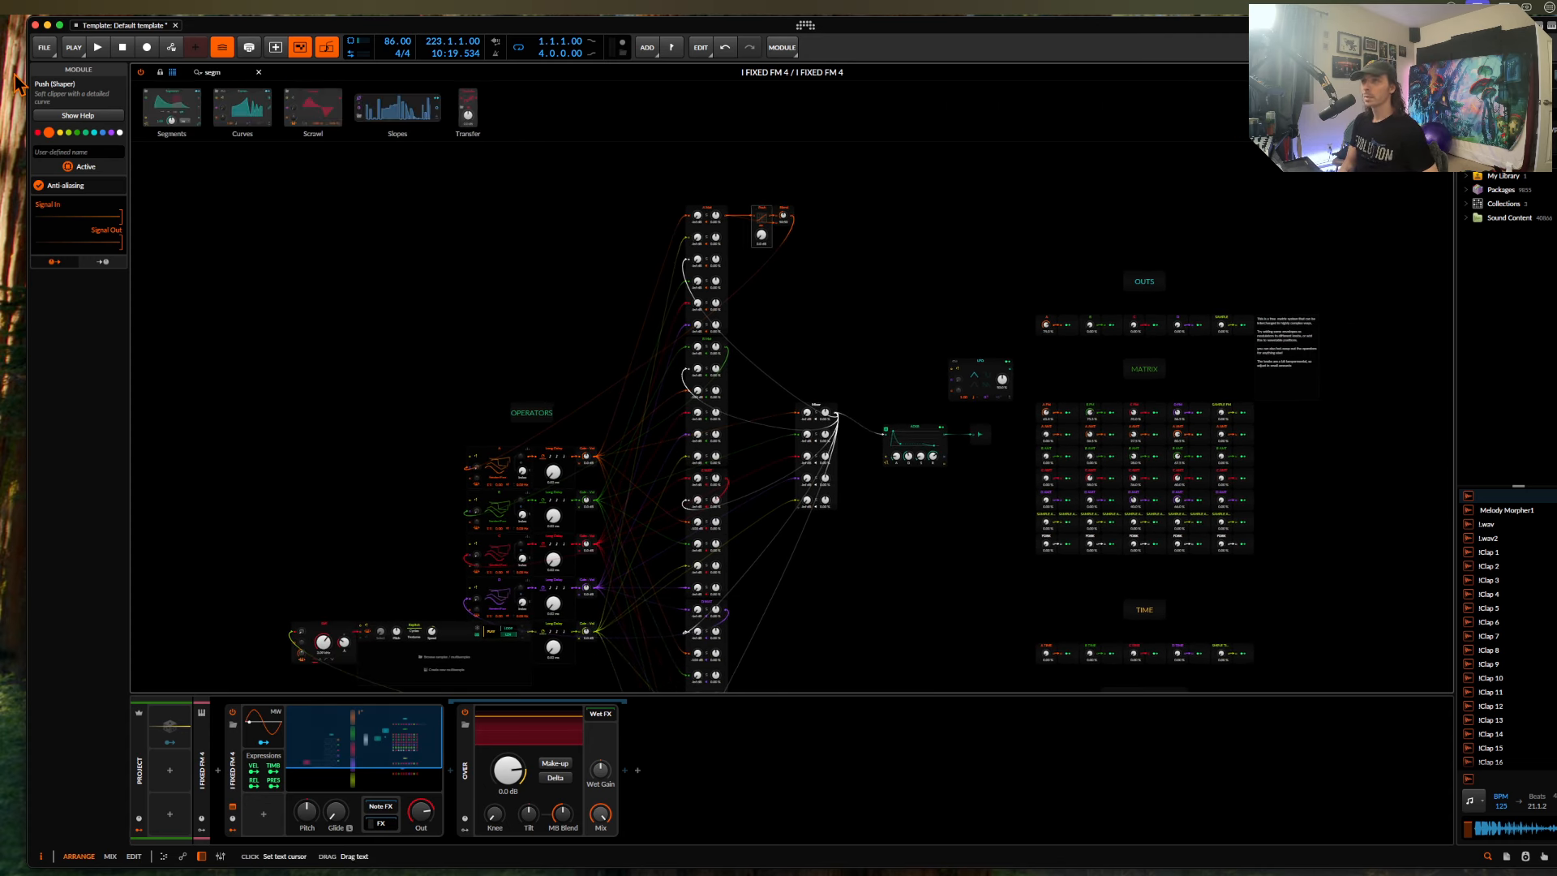
type("ents")
left_click_drag(166, 107, 918, 531)
Modulate operator B's output level with the Segments envelope by 1.000.
scroll(1031, 521, "up", 3)
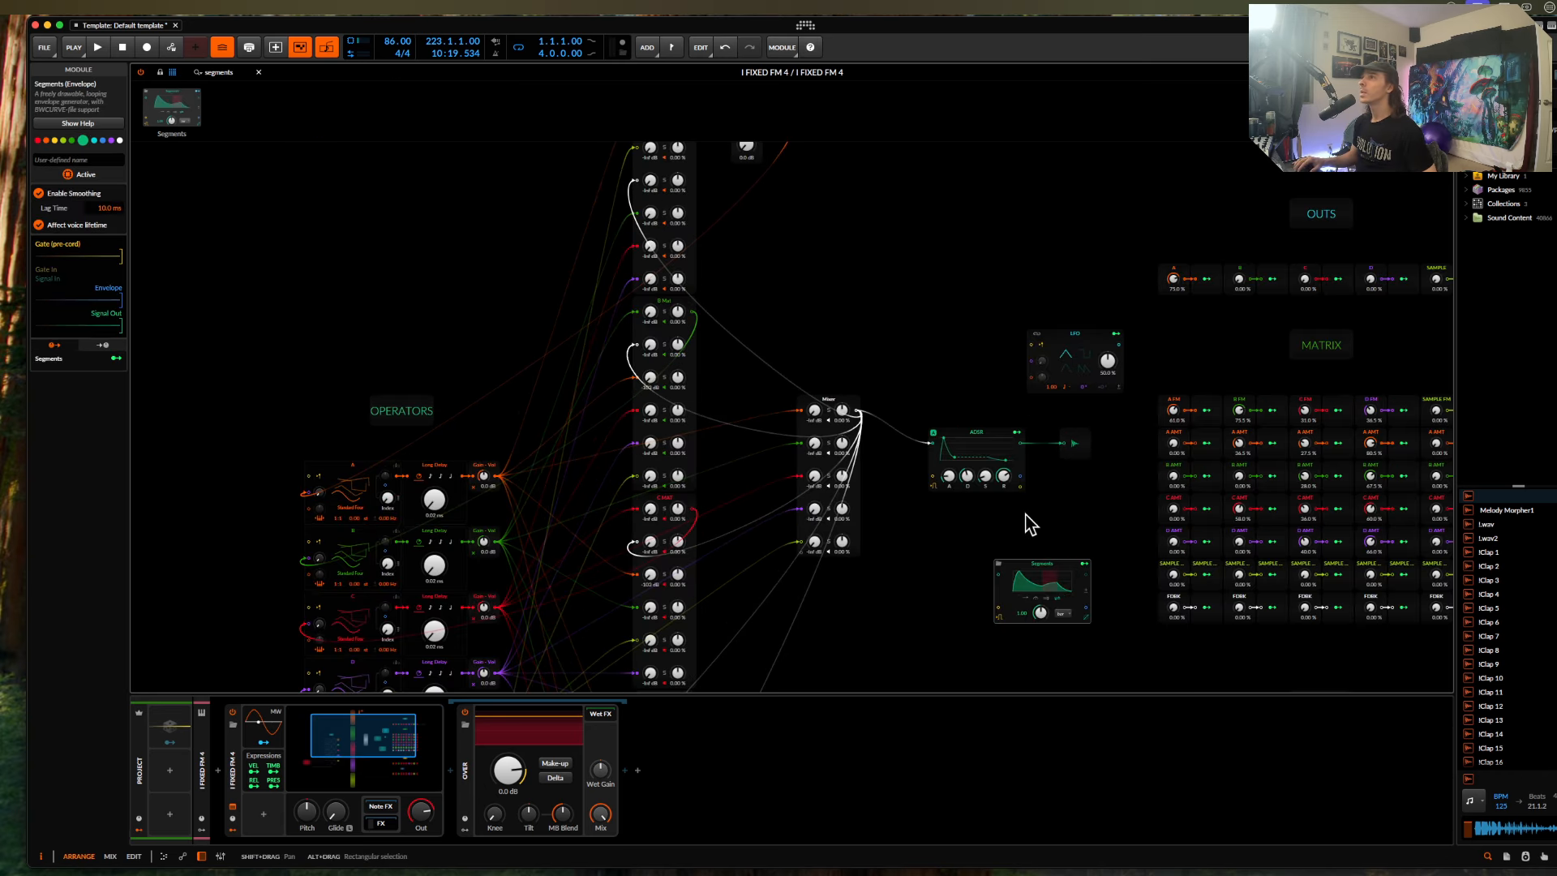
scroll(1014, 504, "right", 5)
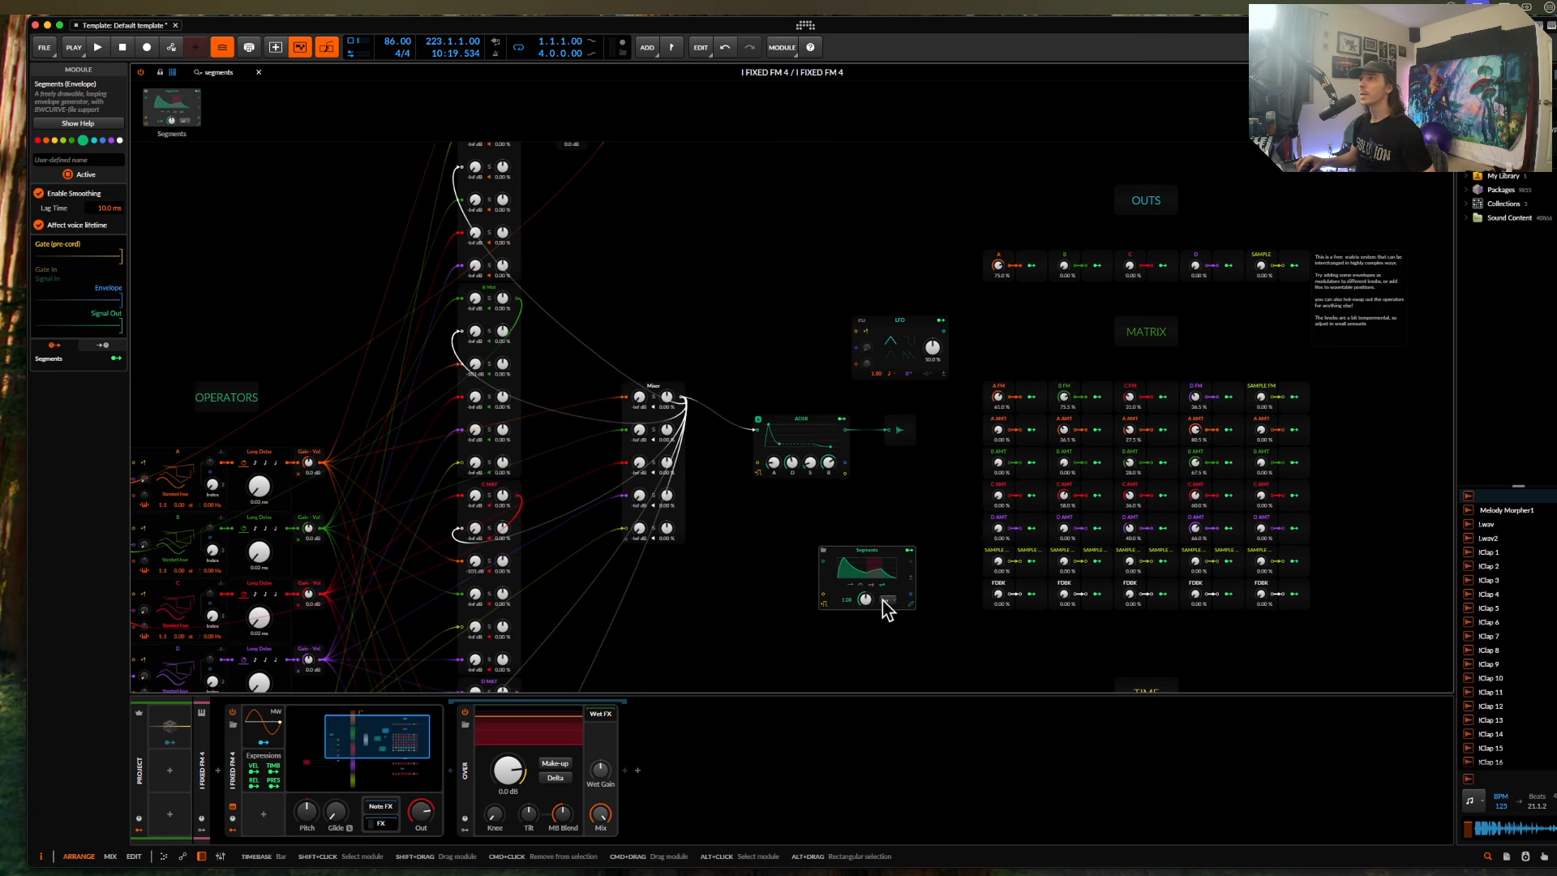
left_click_drag(911, 556, 1064, 265)
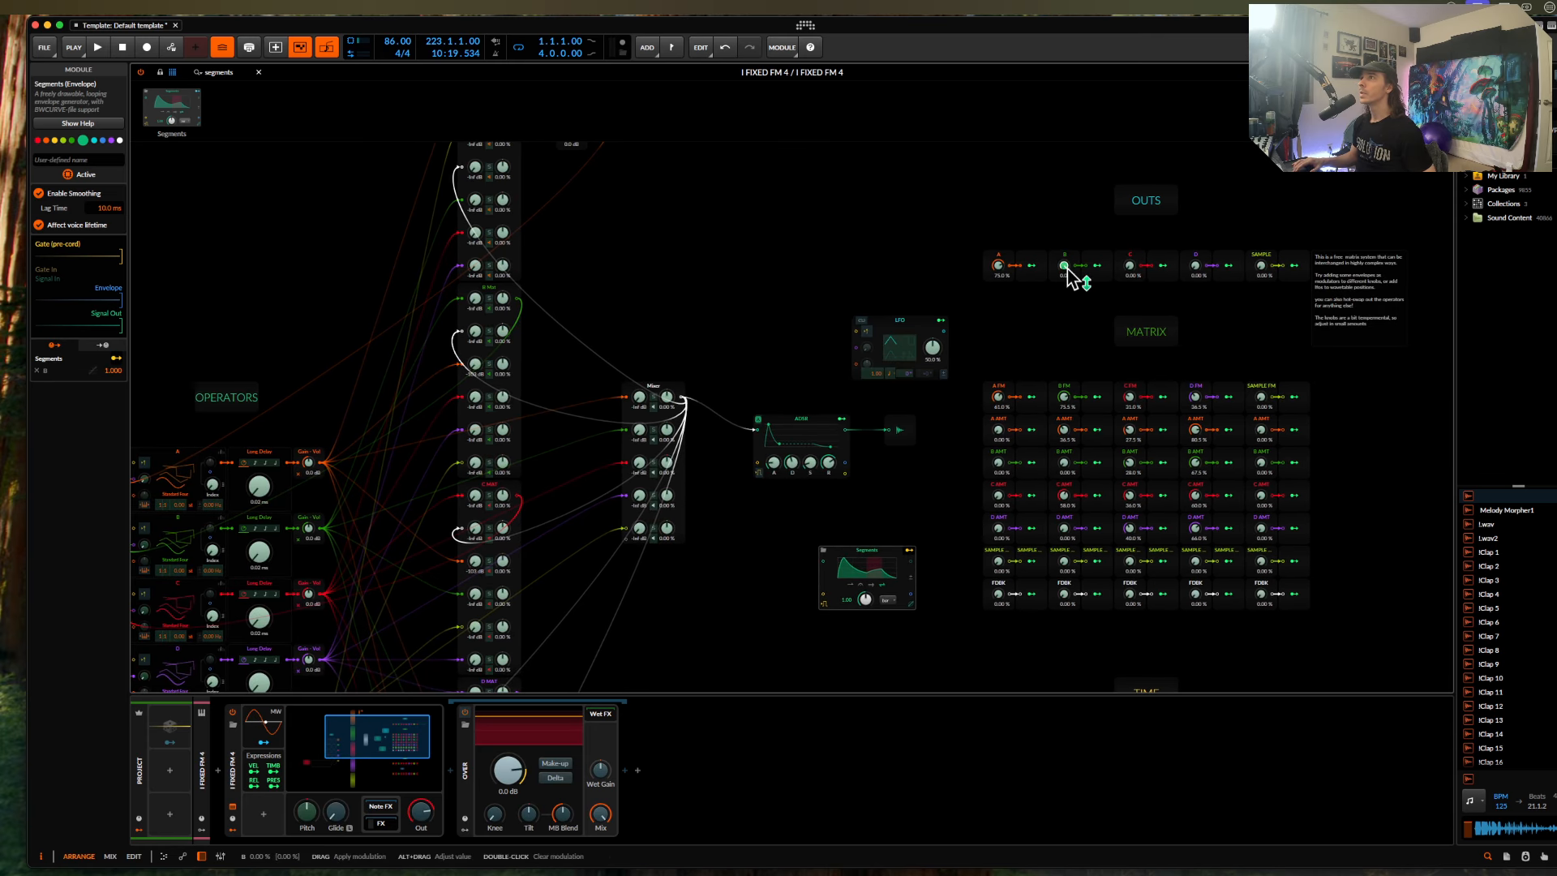
Extend the Segments loop region across the whole envelope curve and set the module's time value to 0.16.
left_click(869, 572)
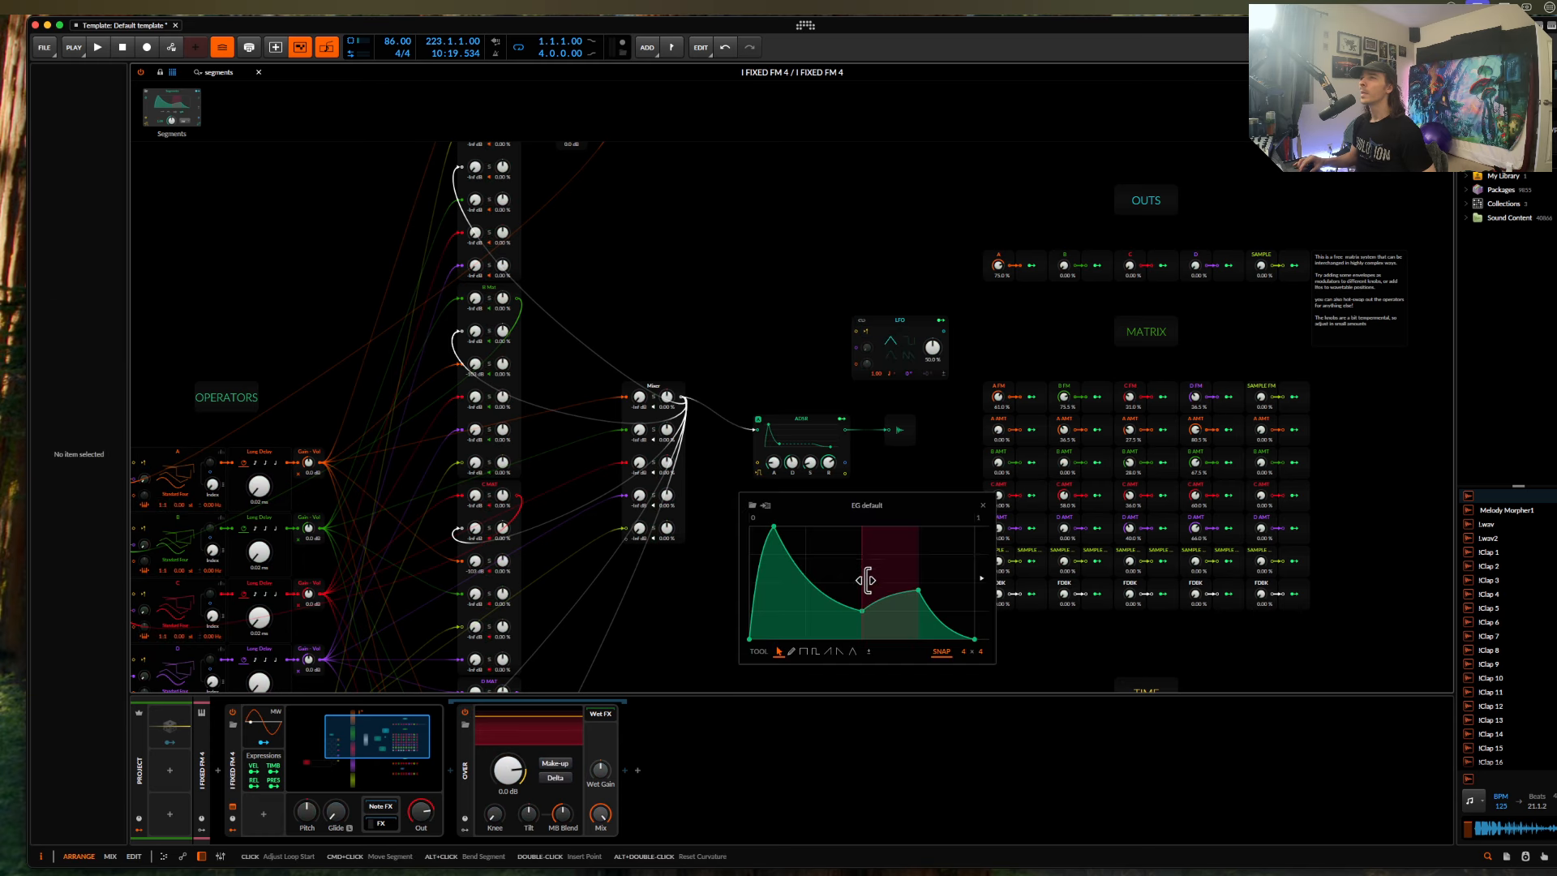
left_click_drag(859, 589, 744, 580)
left_click_drag(917, 577, 999, 559)
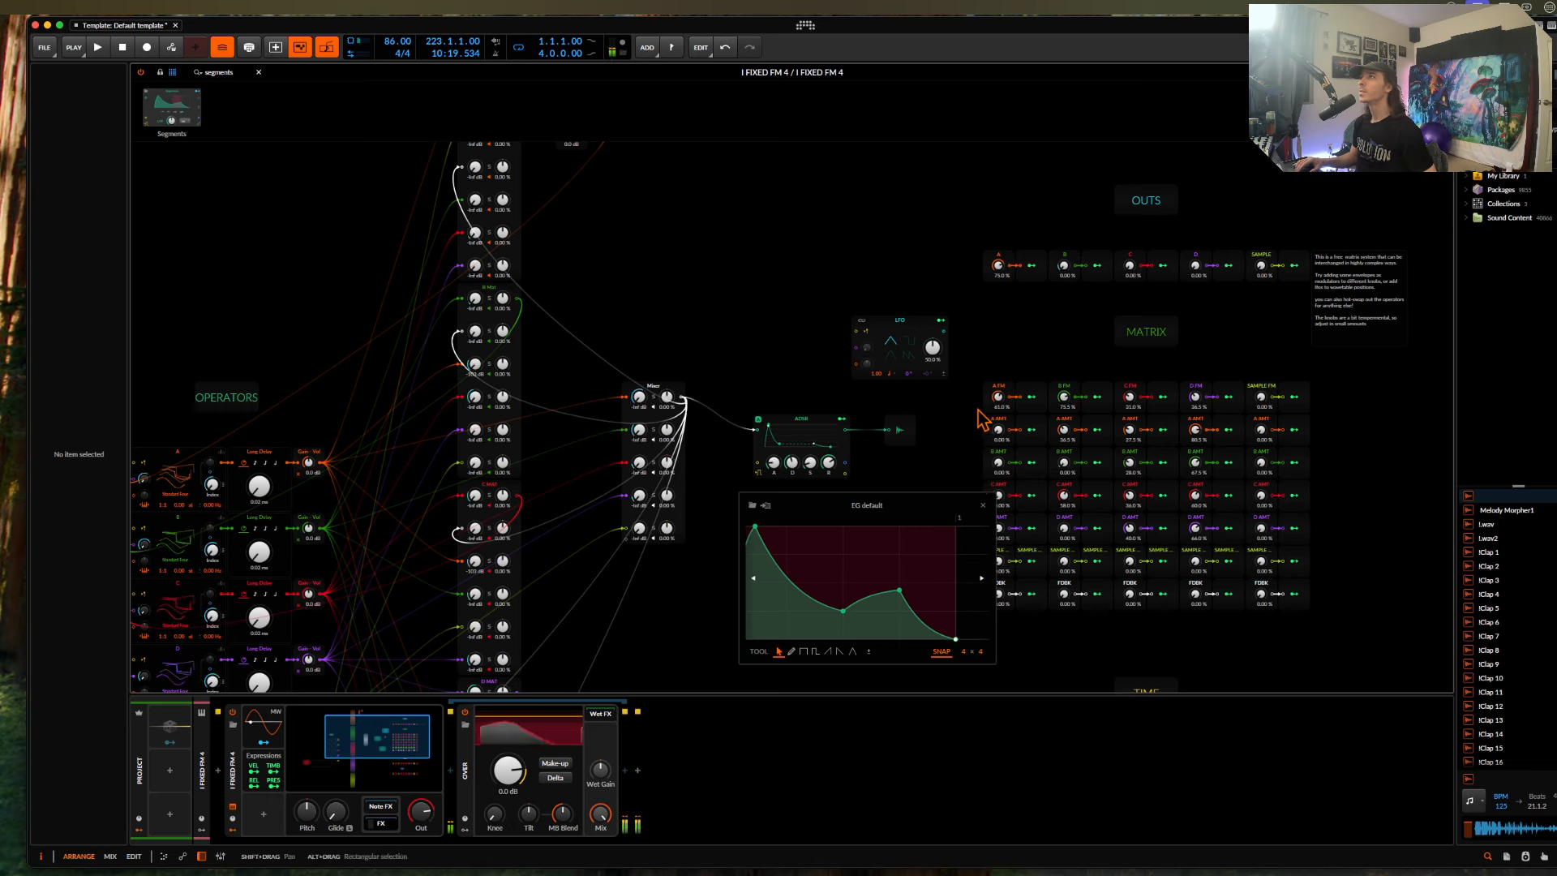
left_click(981, 504)
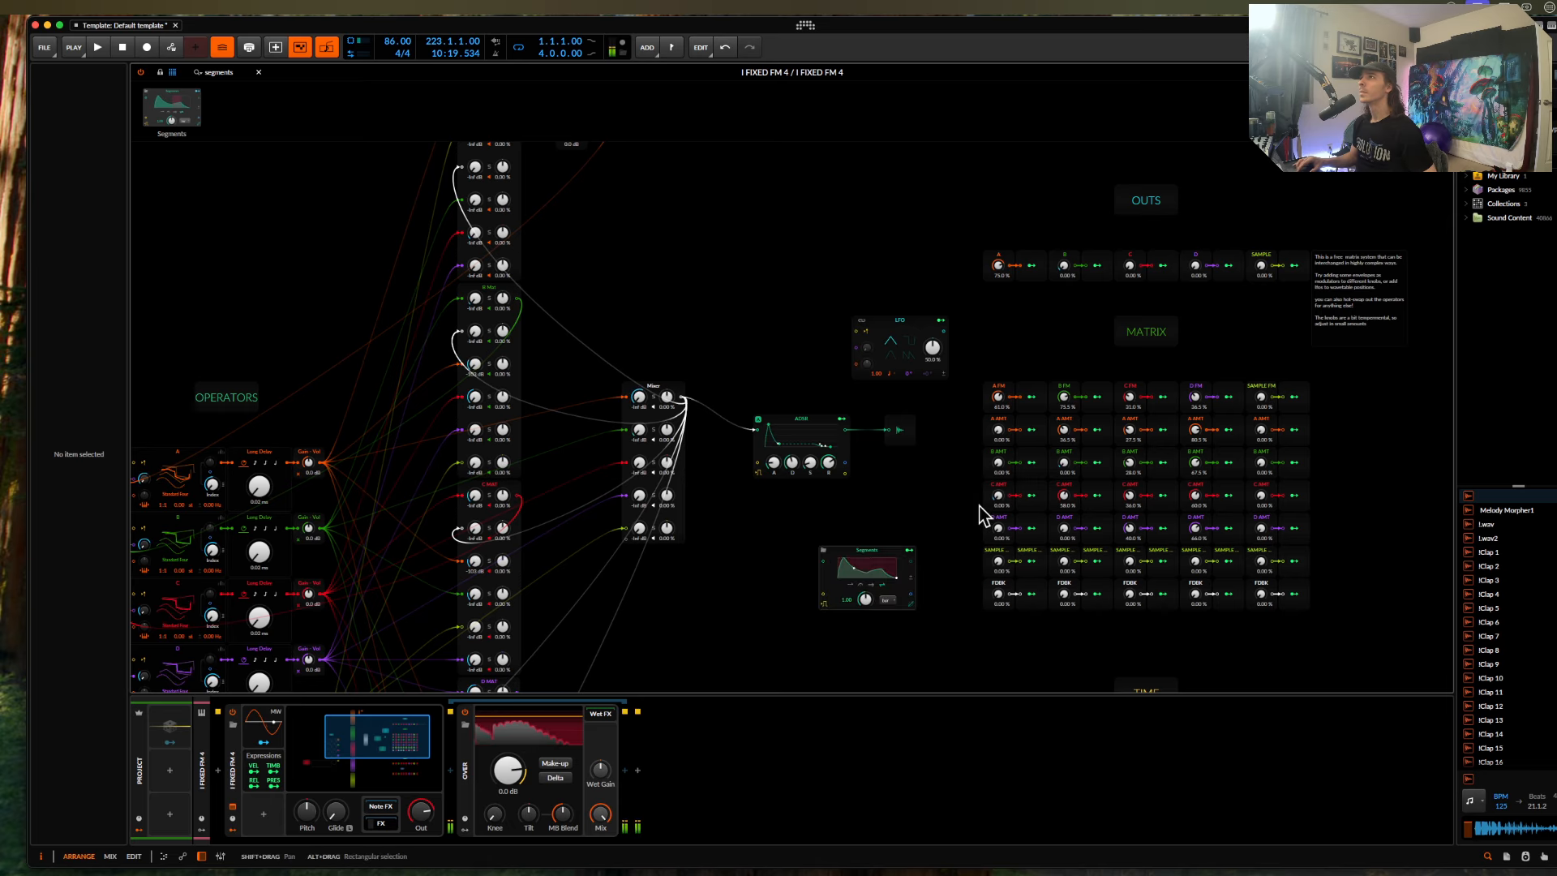
left_click_drag(866, 600, 866, 645)
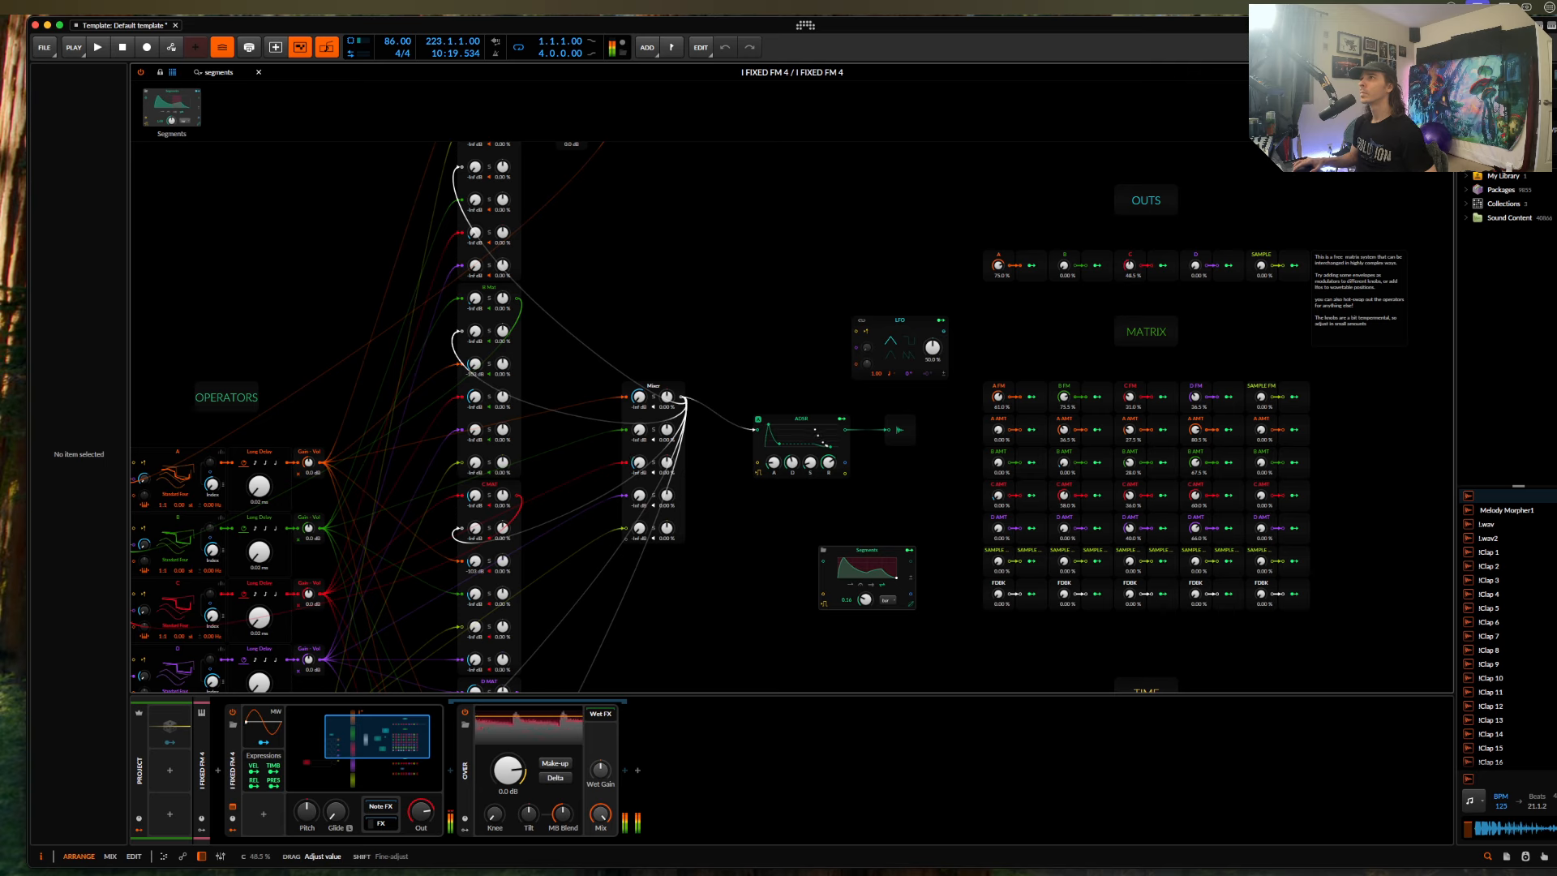
Duplicate the Segments module above the original and reshape its curve with a 100% peak near the middle and the following two points at 0%.
left_click_drag(870, 550, 870, 510)
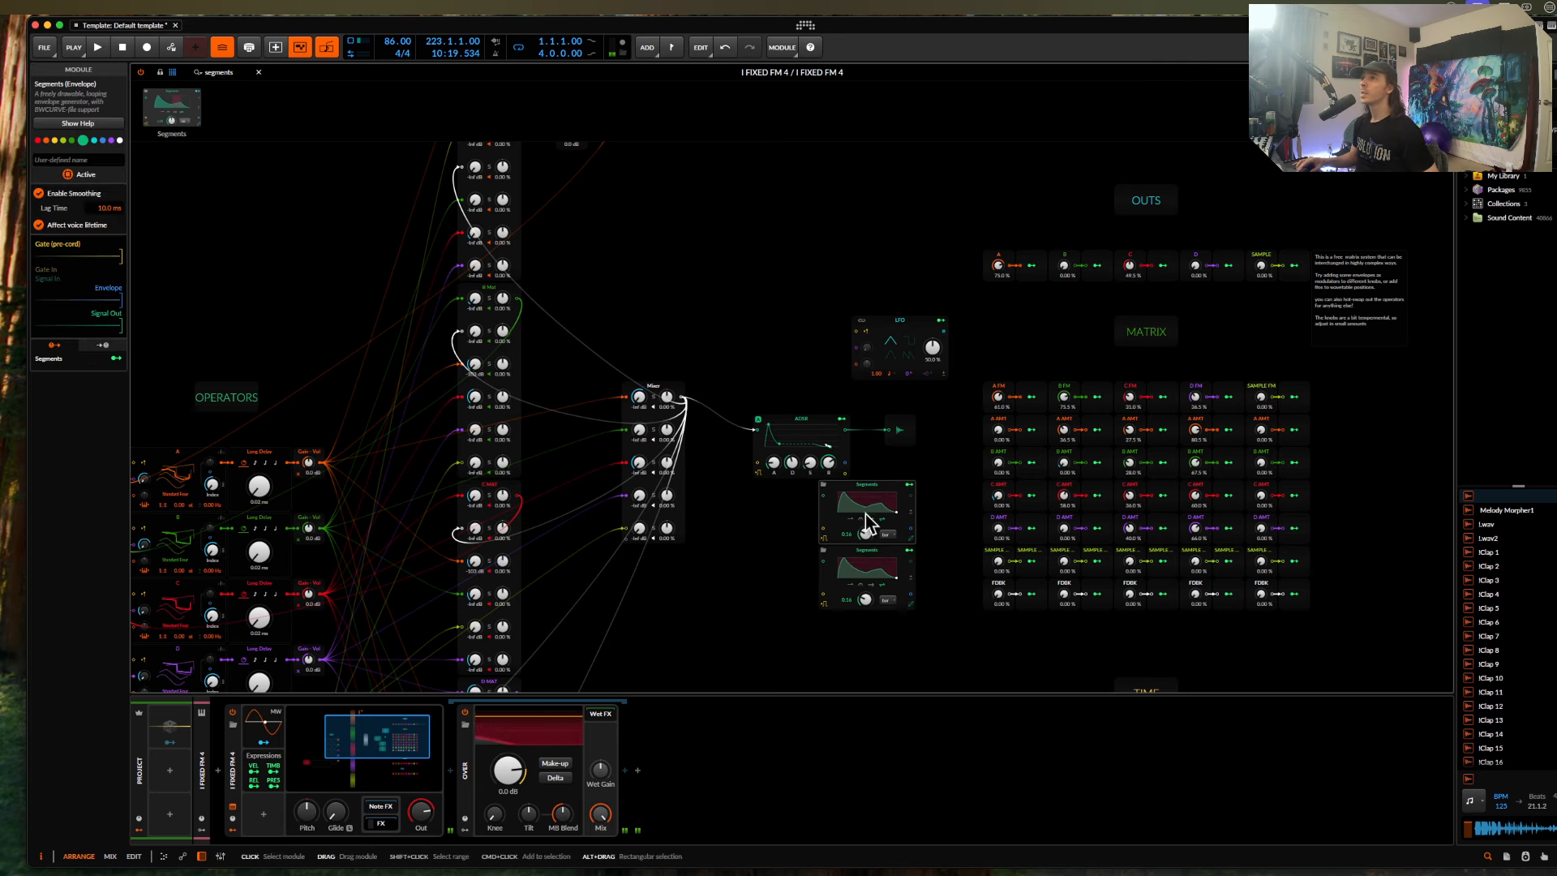
left_click(882, 509)
left_click_drag(775, 462, 751, 462)
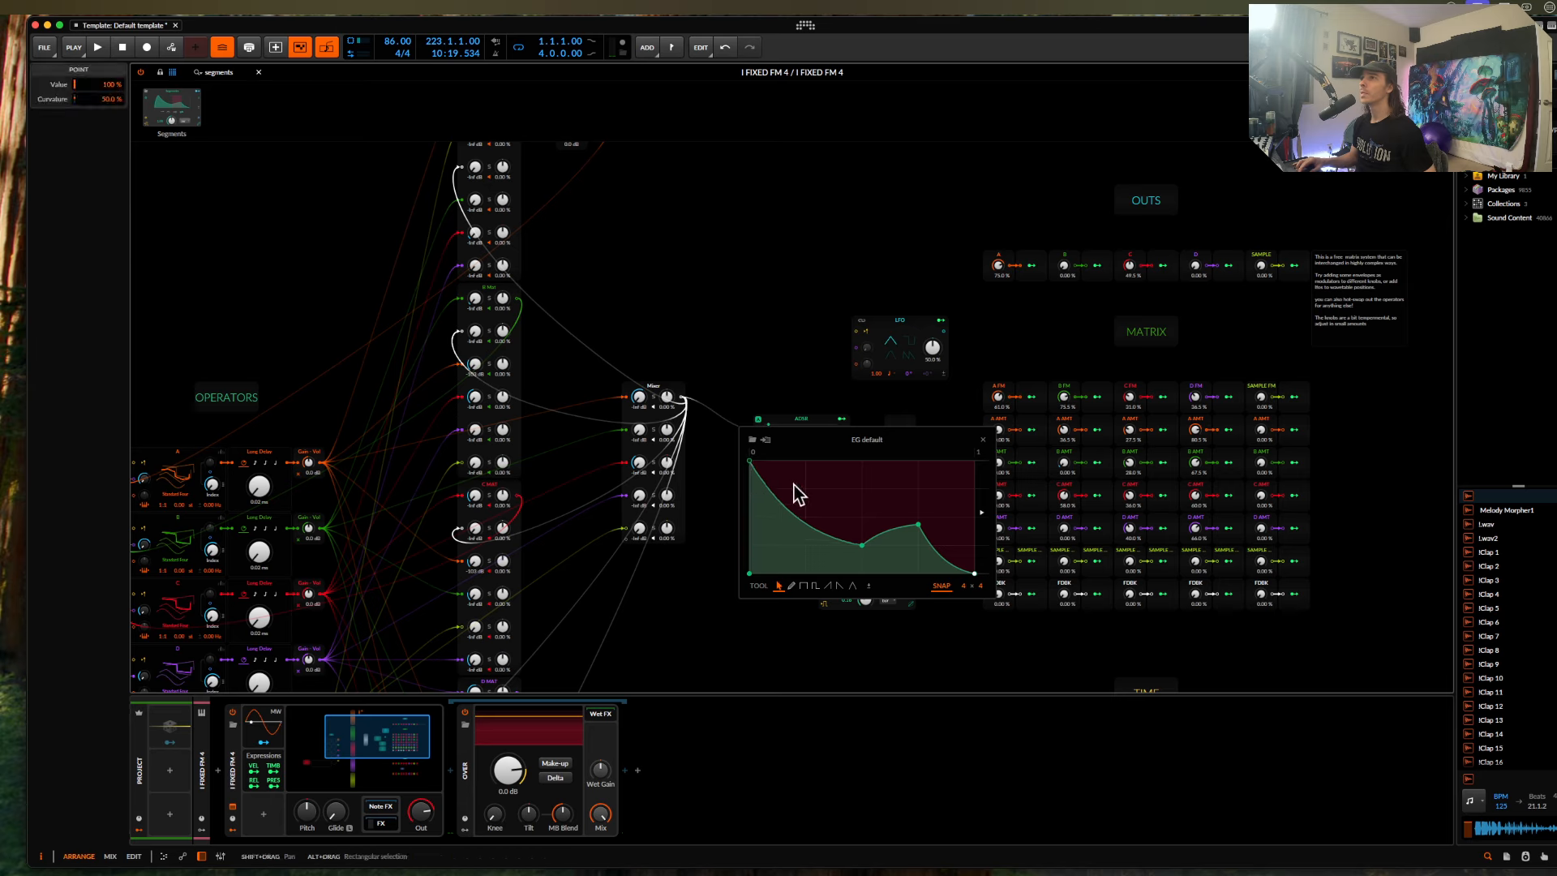
left_click_drag(914, 527, 919, 661)
left_click_drag(861, 545, 861, 576)
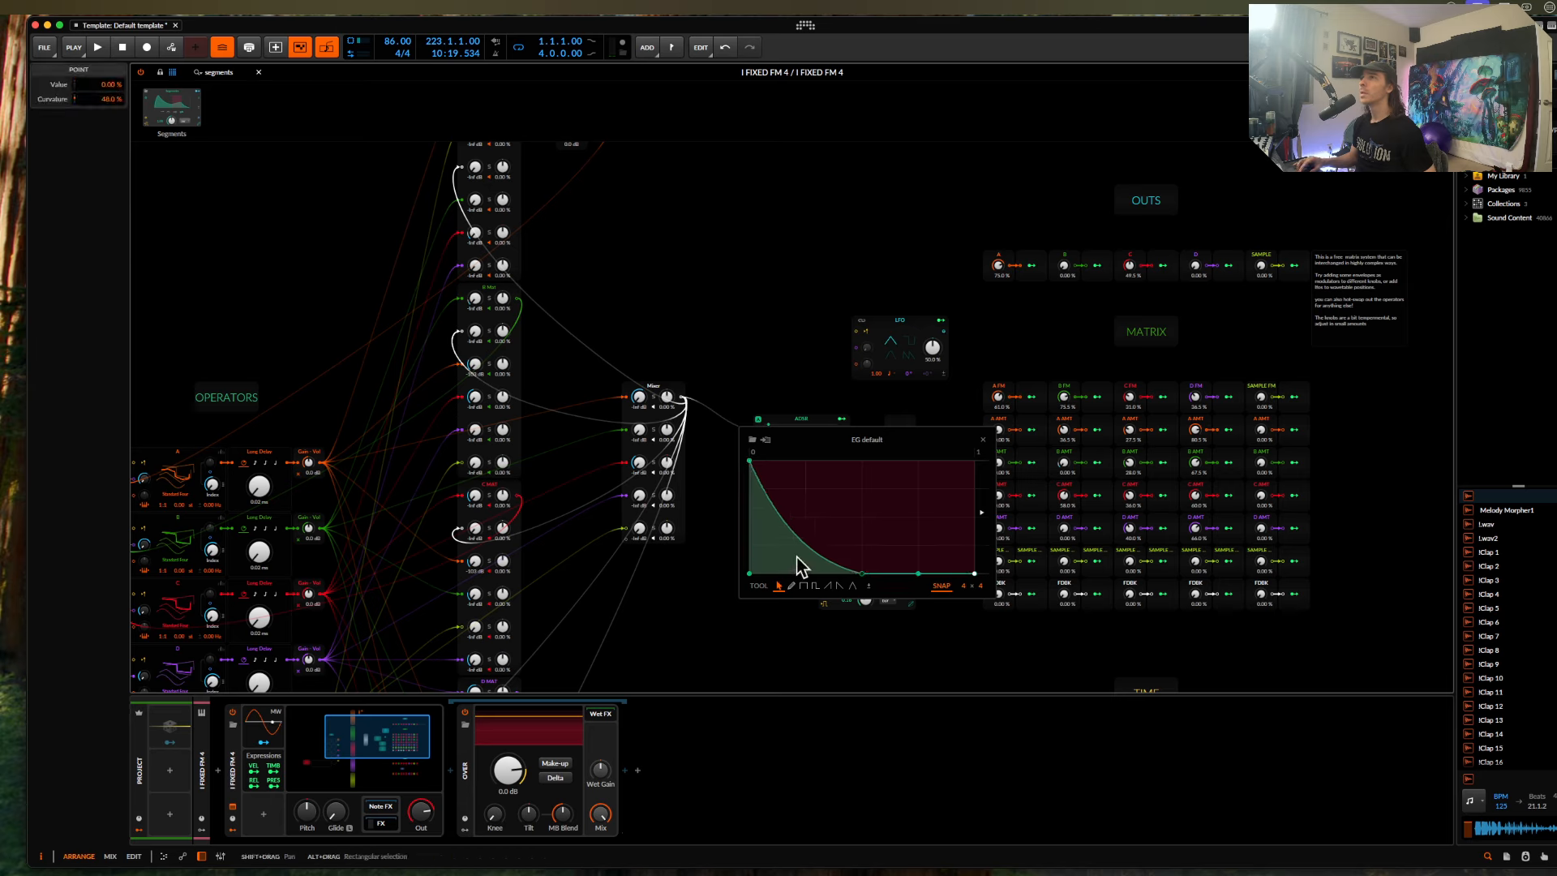
left_click_drag(750, 461, 846, 461)
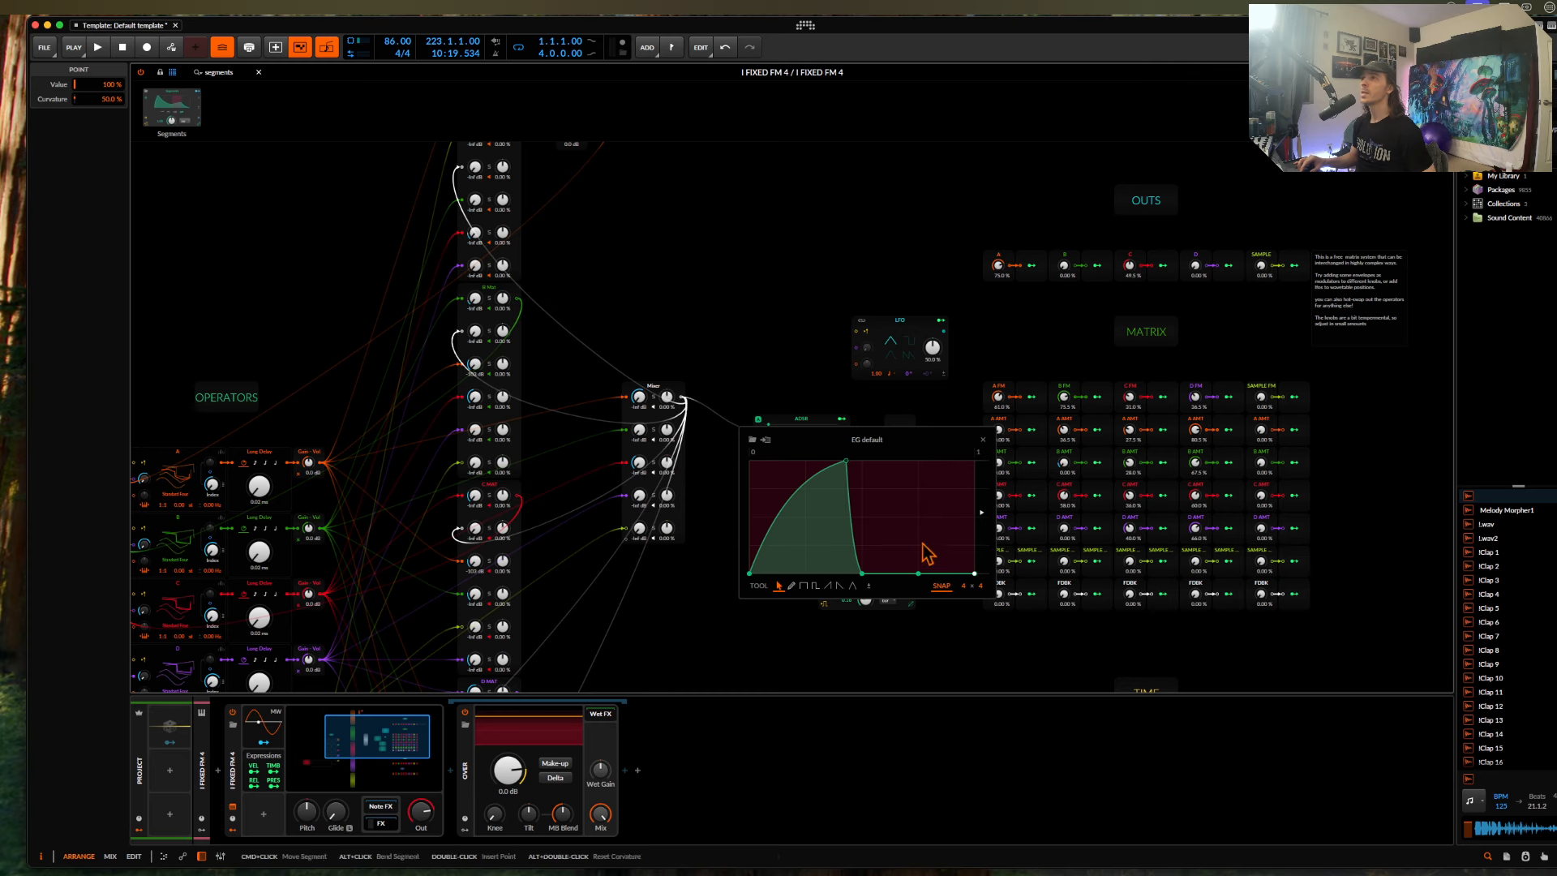
left_click(983, 441)
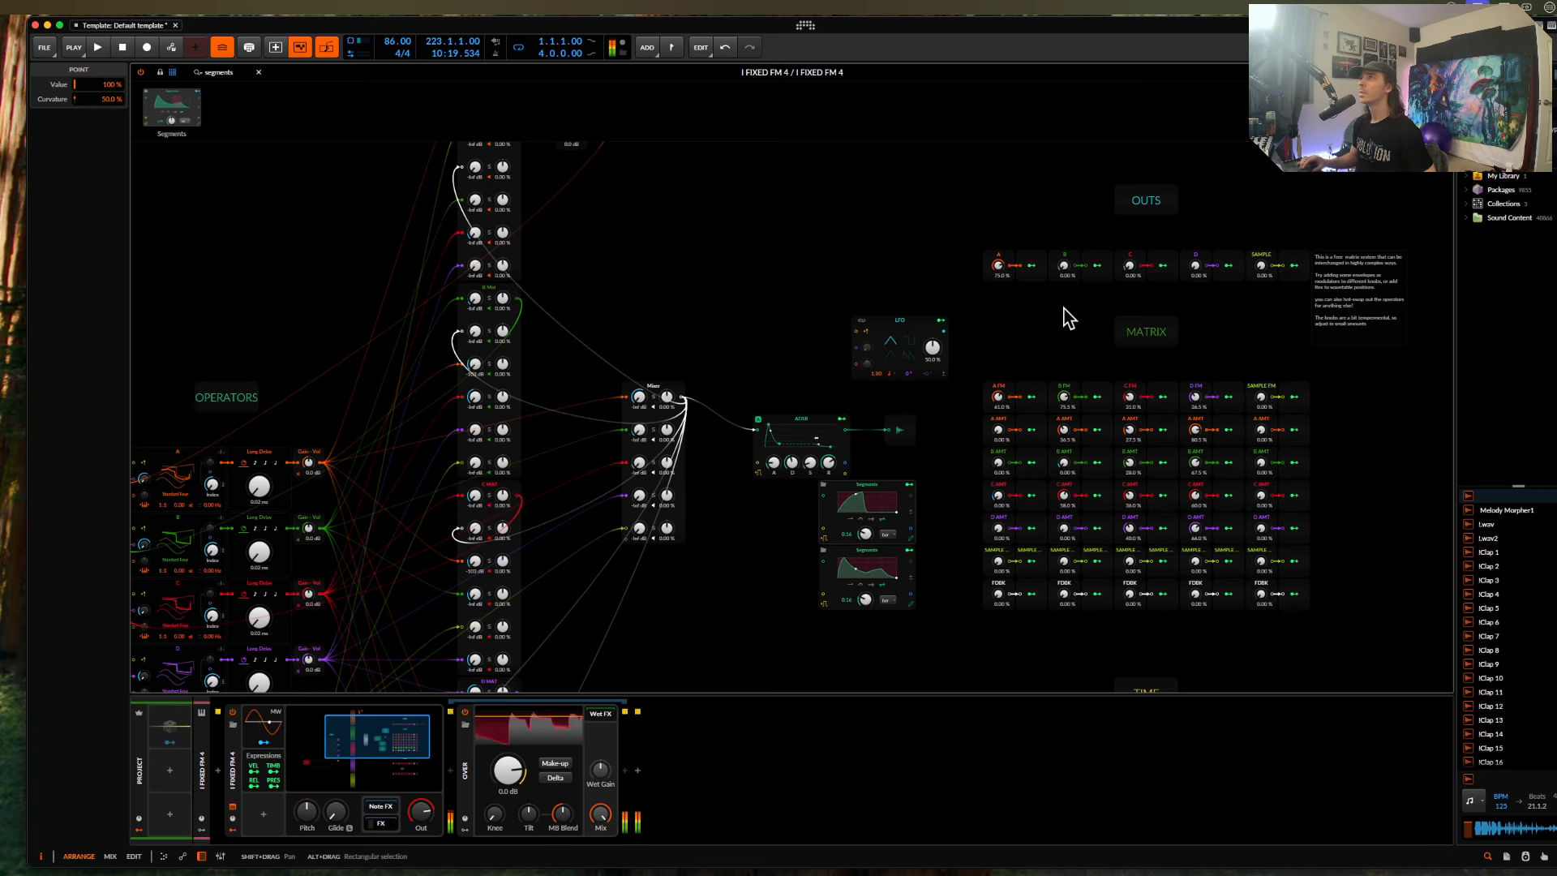
Raise operator C's C FM and A AMT knobs slightly in the matrix.
mouse_move(1129, 397)
left_mouse_down()
mouse_move(1128, 362)
mouse_move(1129, 377)
left_mouse_up()
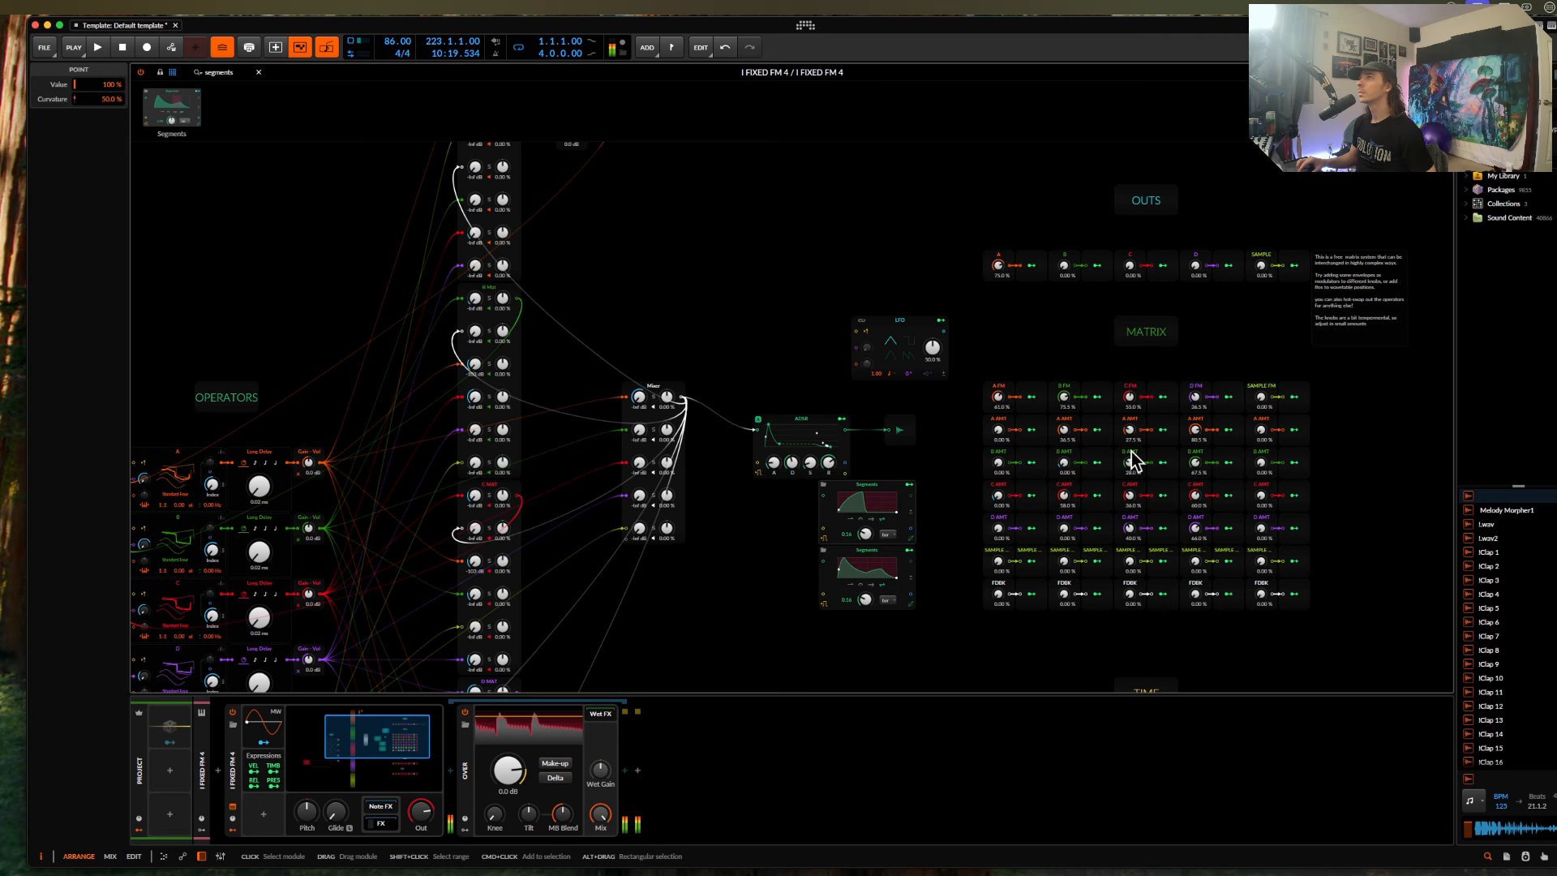
left_click_drag(1128, 430, 1128, 408)
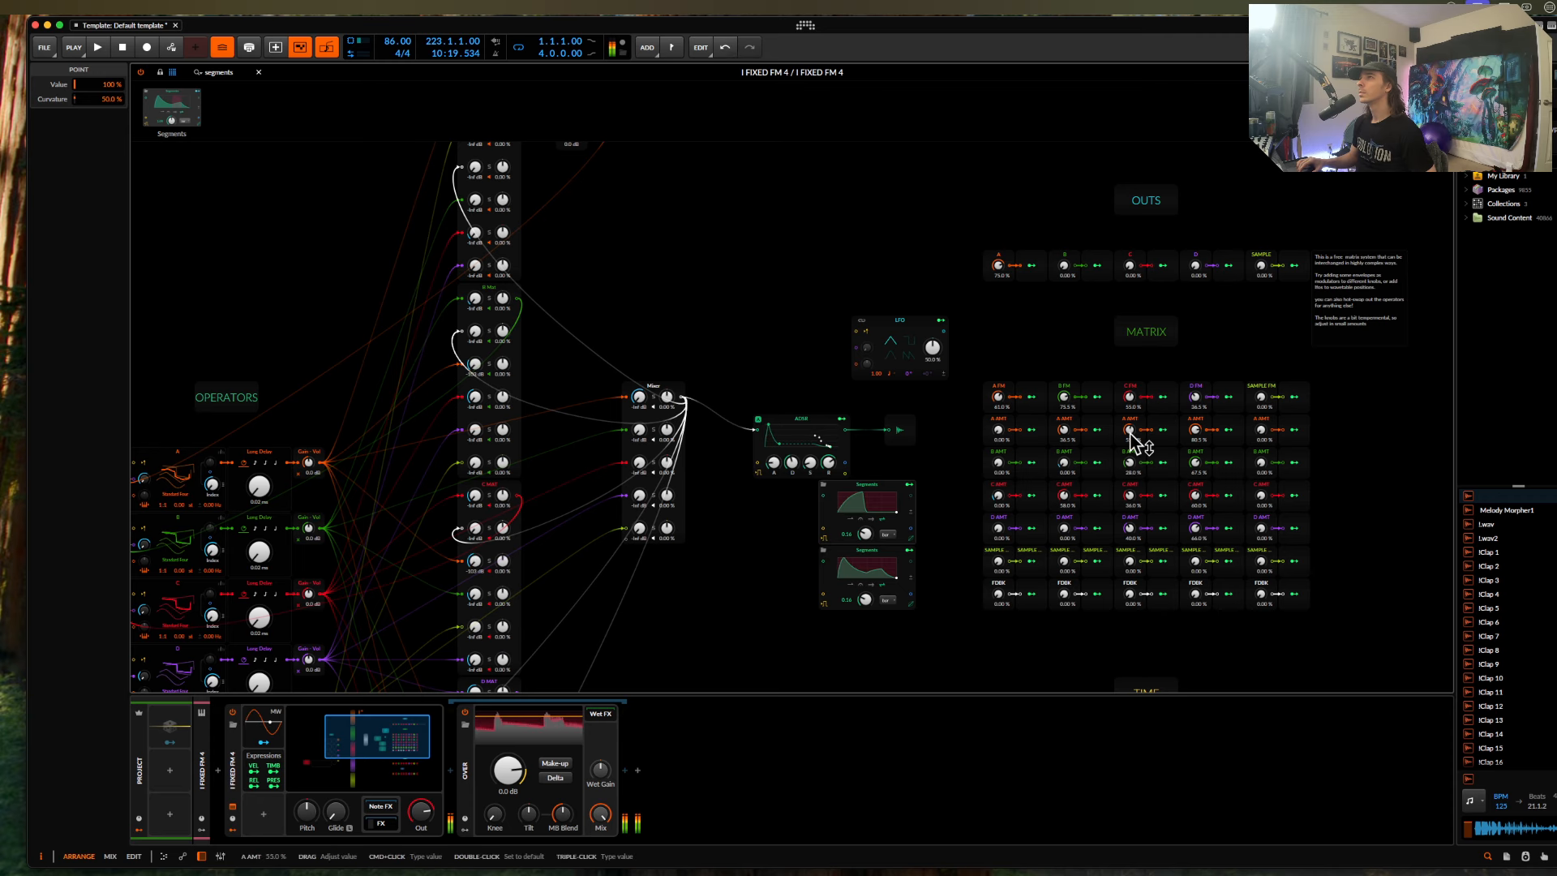
Examine the operator section, including the wavetable oscillators and their ratio settings.
scroll(1094, 438, "left", 4)
scroll(1094, 438, "down", 1)
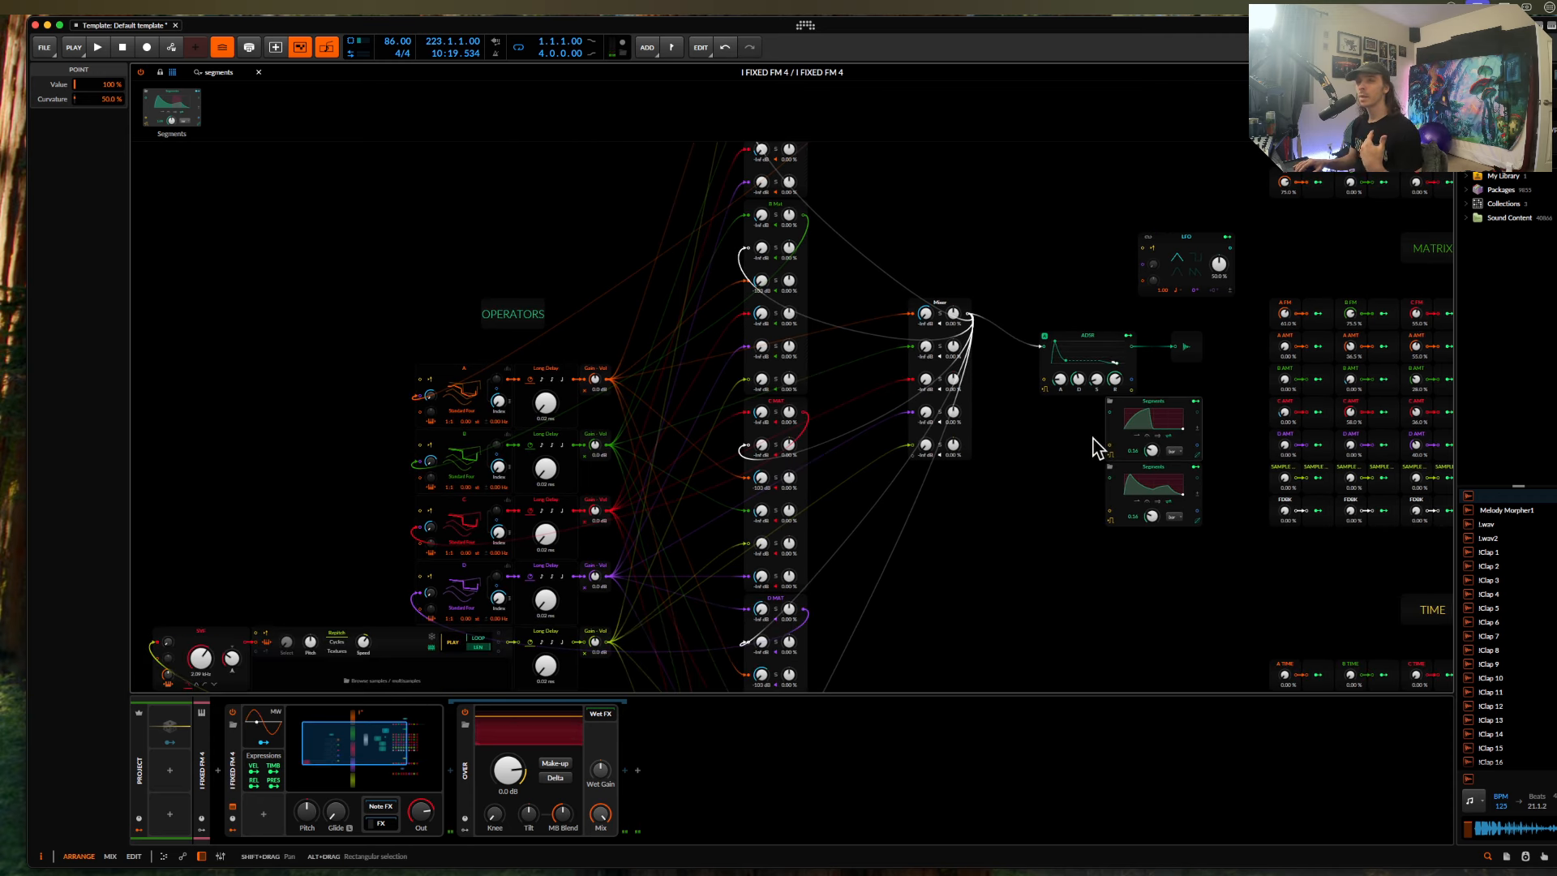
scroll(1094, 446, "left", 3)
scroll(1094, 446, "down", 1)
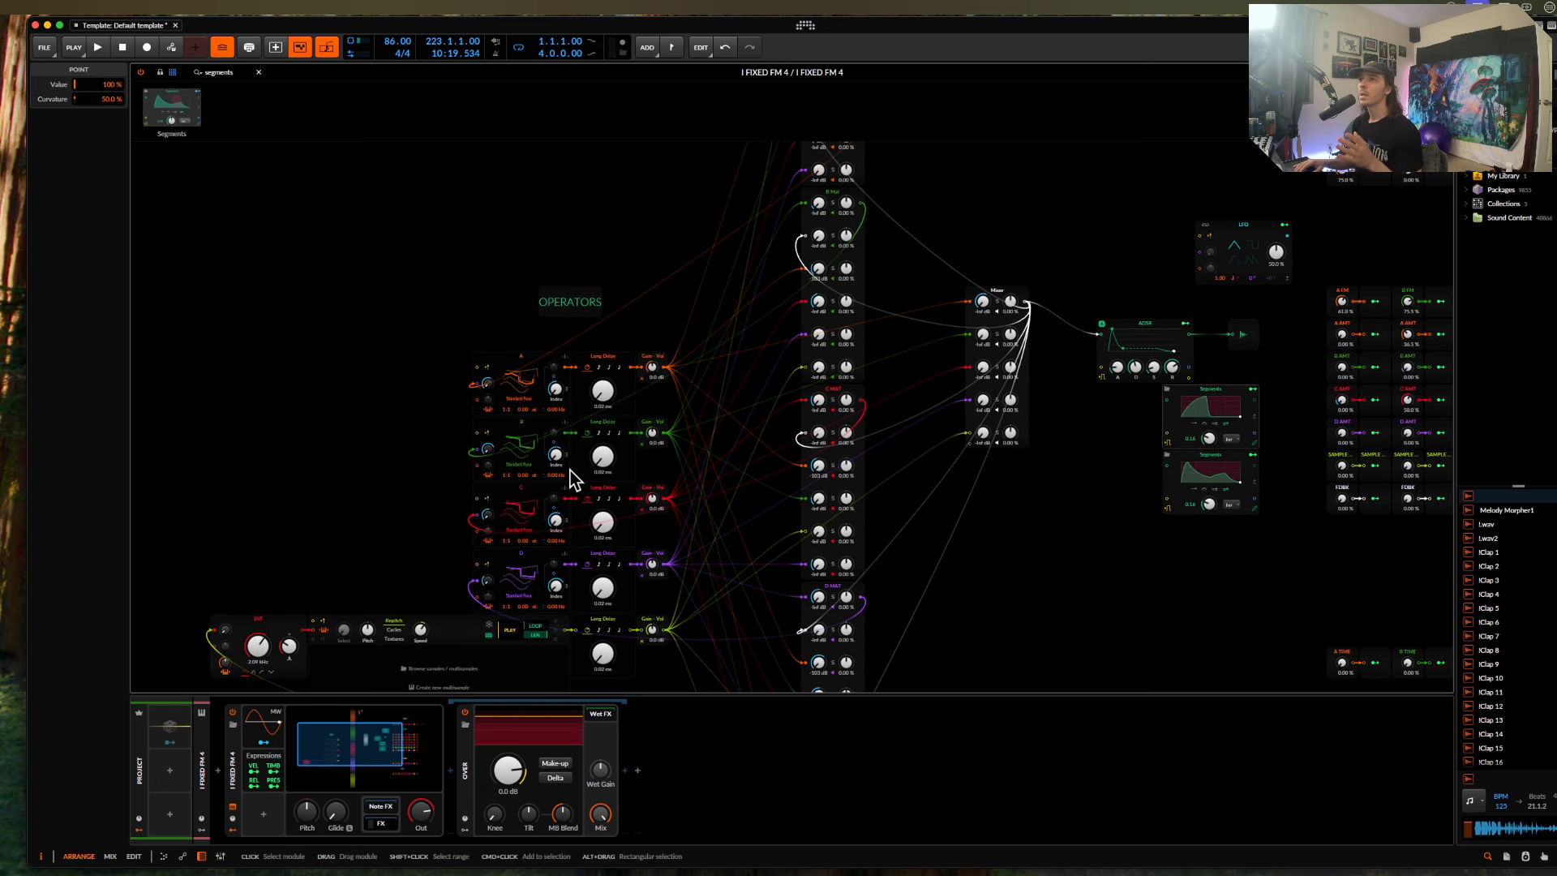
scroll(568, 479, "down", 2)
scroll(568, 479, "left", 2)
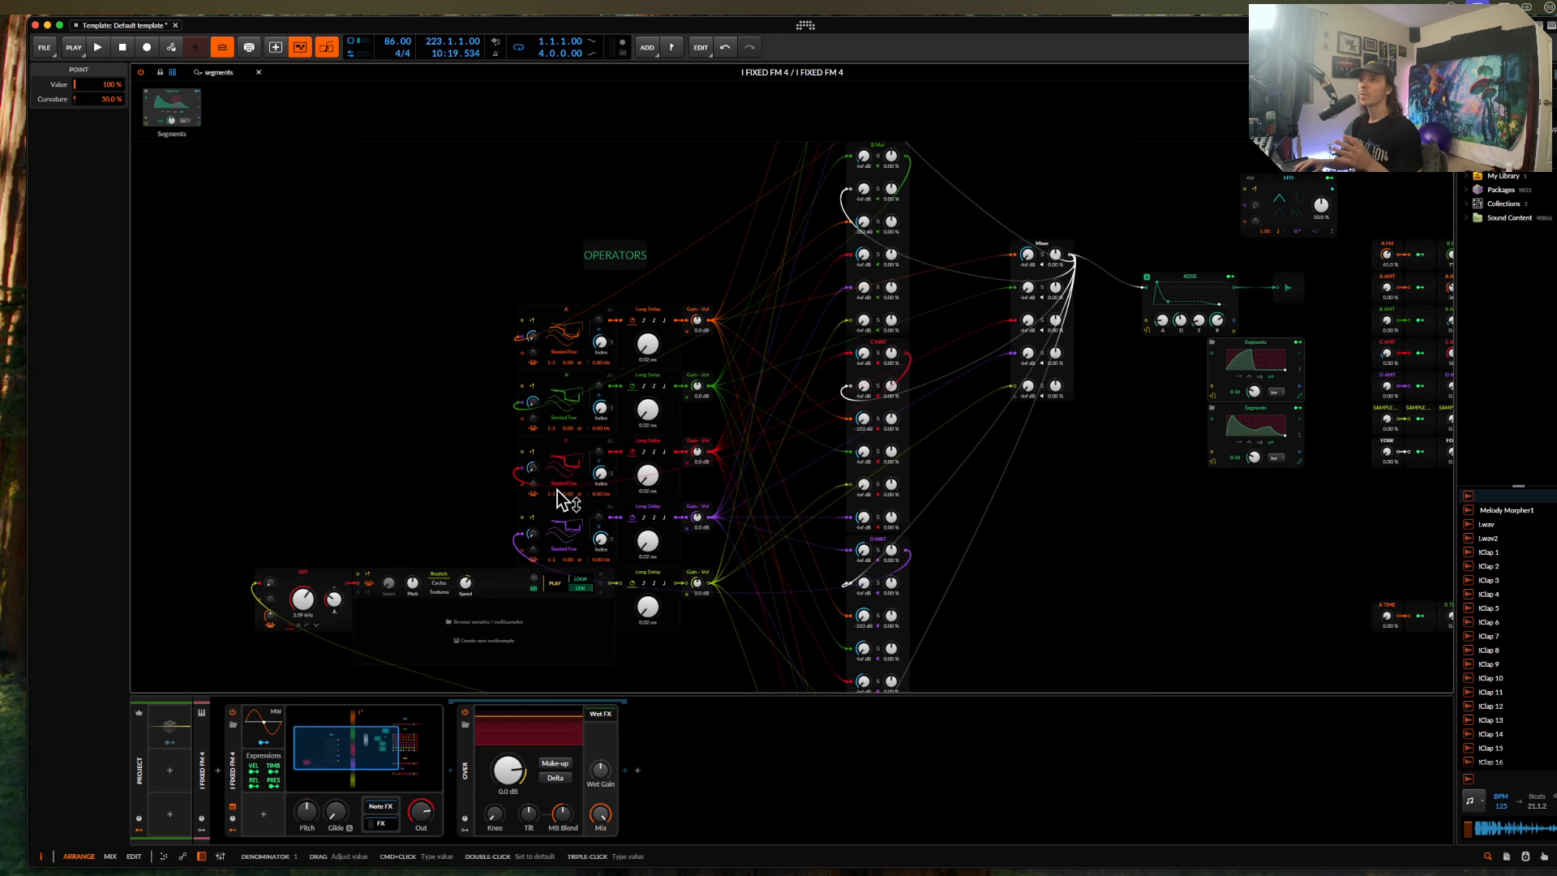
scroll(558, 498, "up", 2)
scroll(556, 489, "down", 1)
scroll(556, 488, "left", 1)
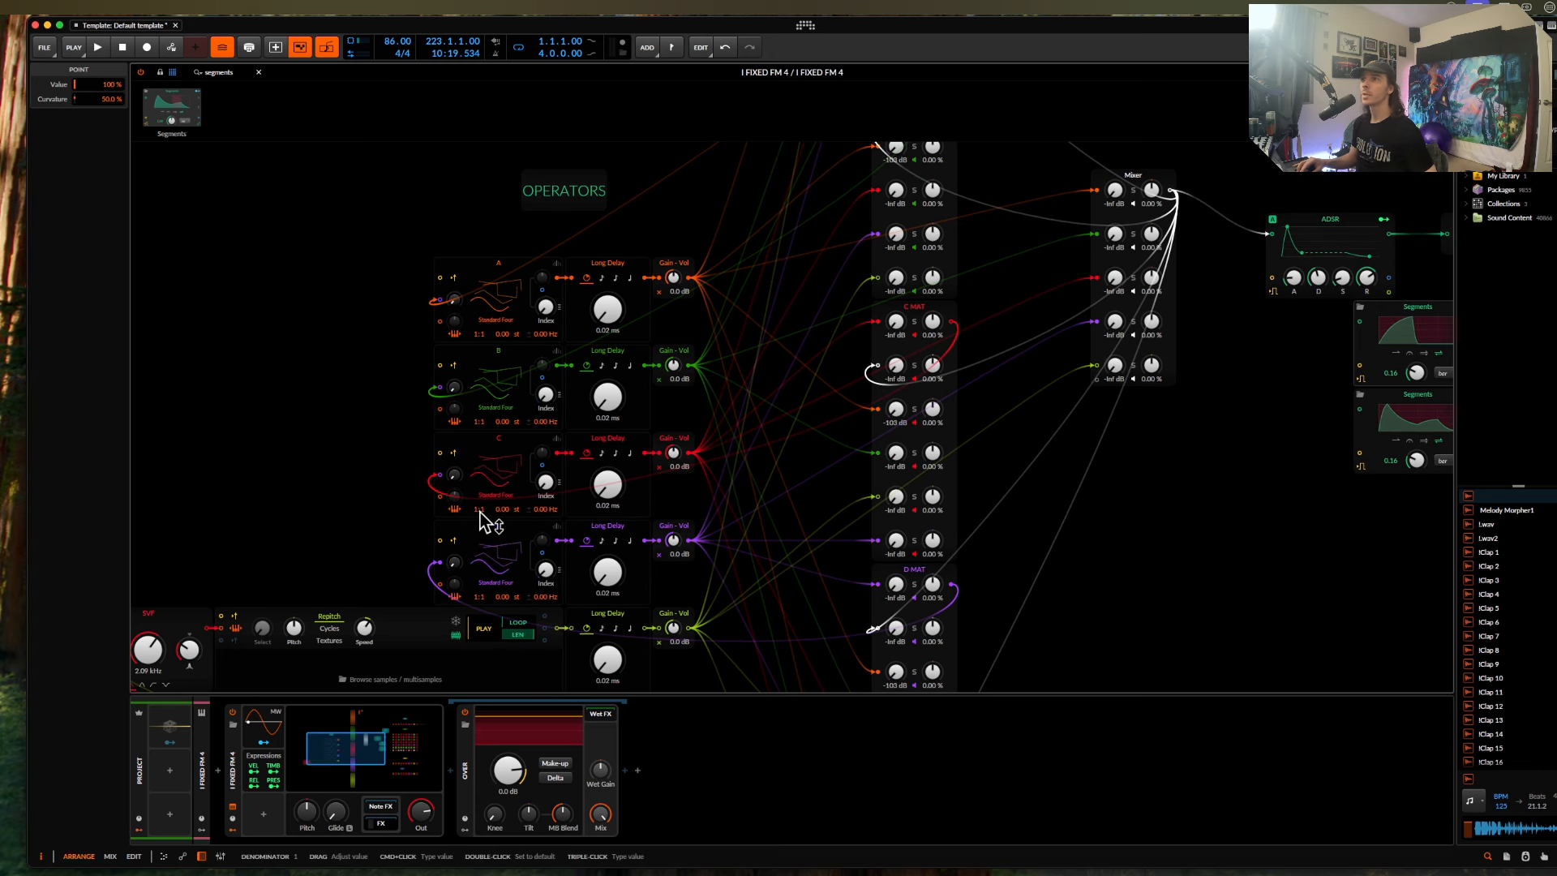
Set operator C's ratio to 2:1, switch its unison to 3 voices and adjust the unison detune.
left_click_drag(485, 510, 478, 497)
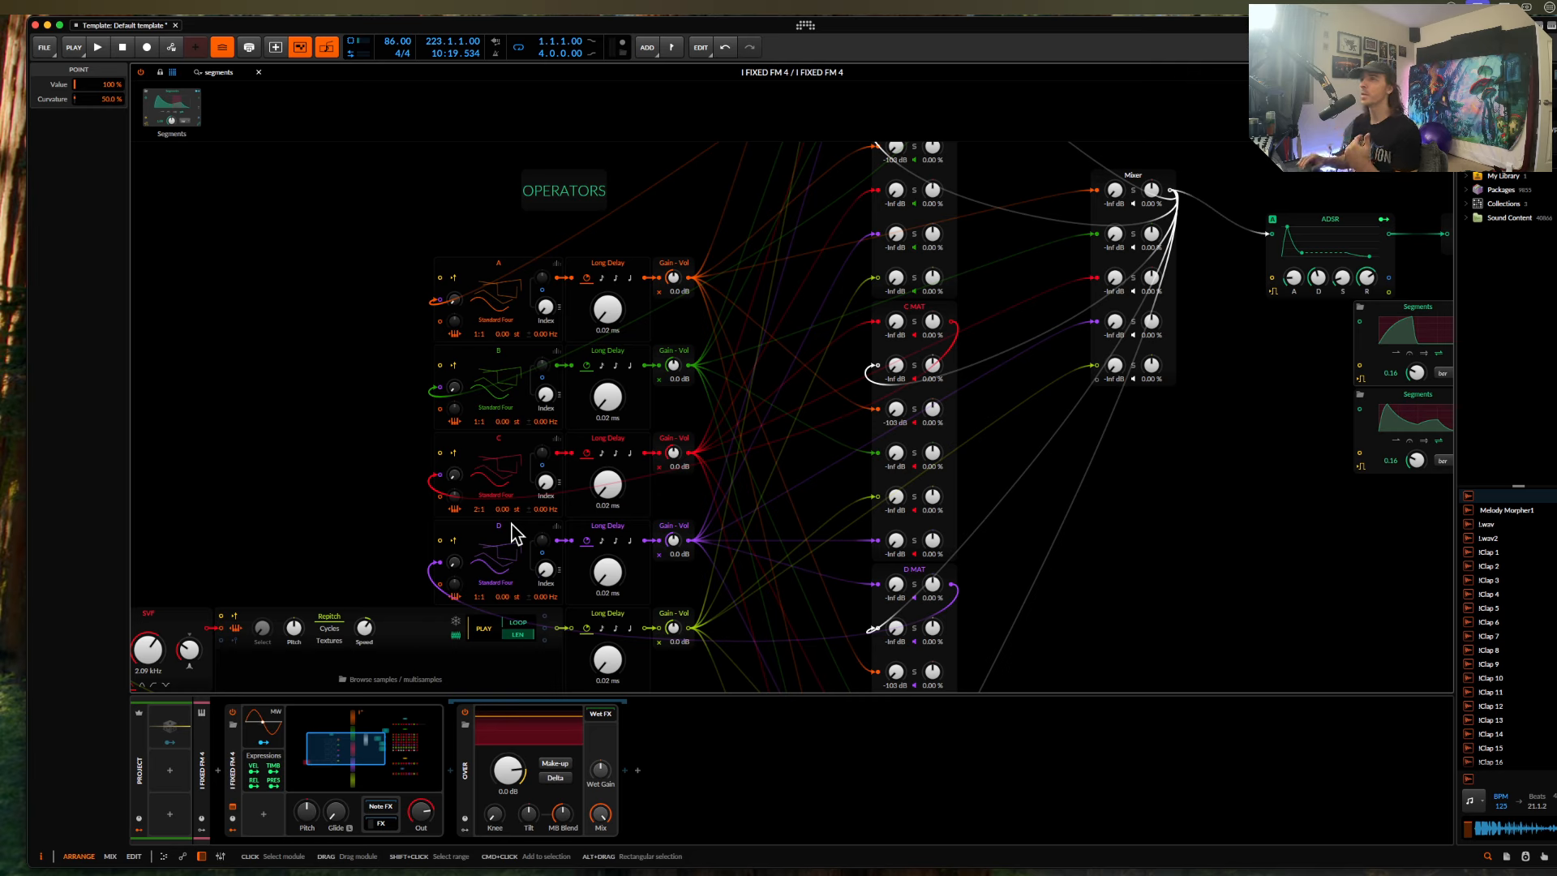
left_click(478, 360)
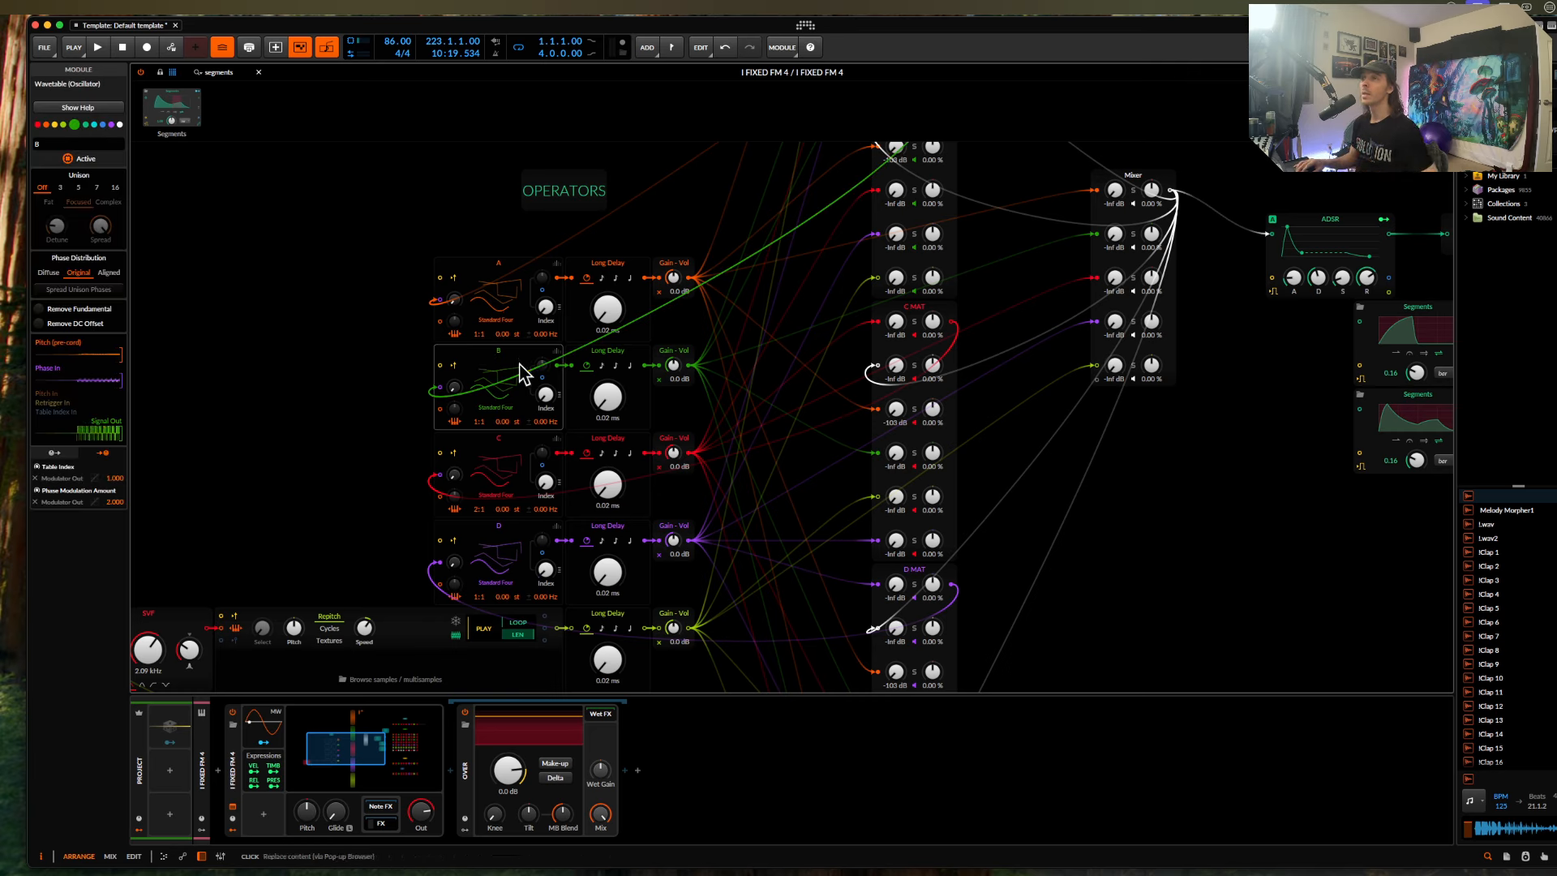
left_click(555, 441)
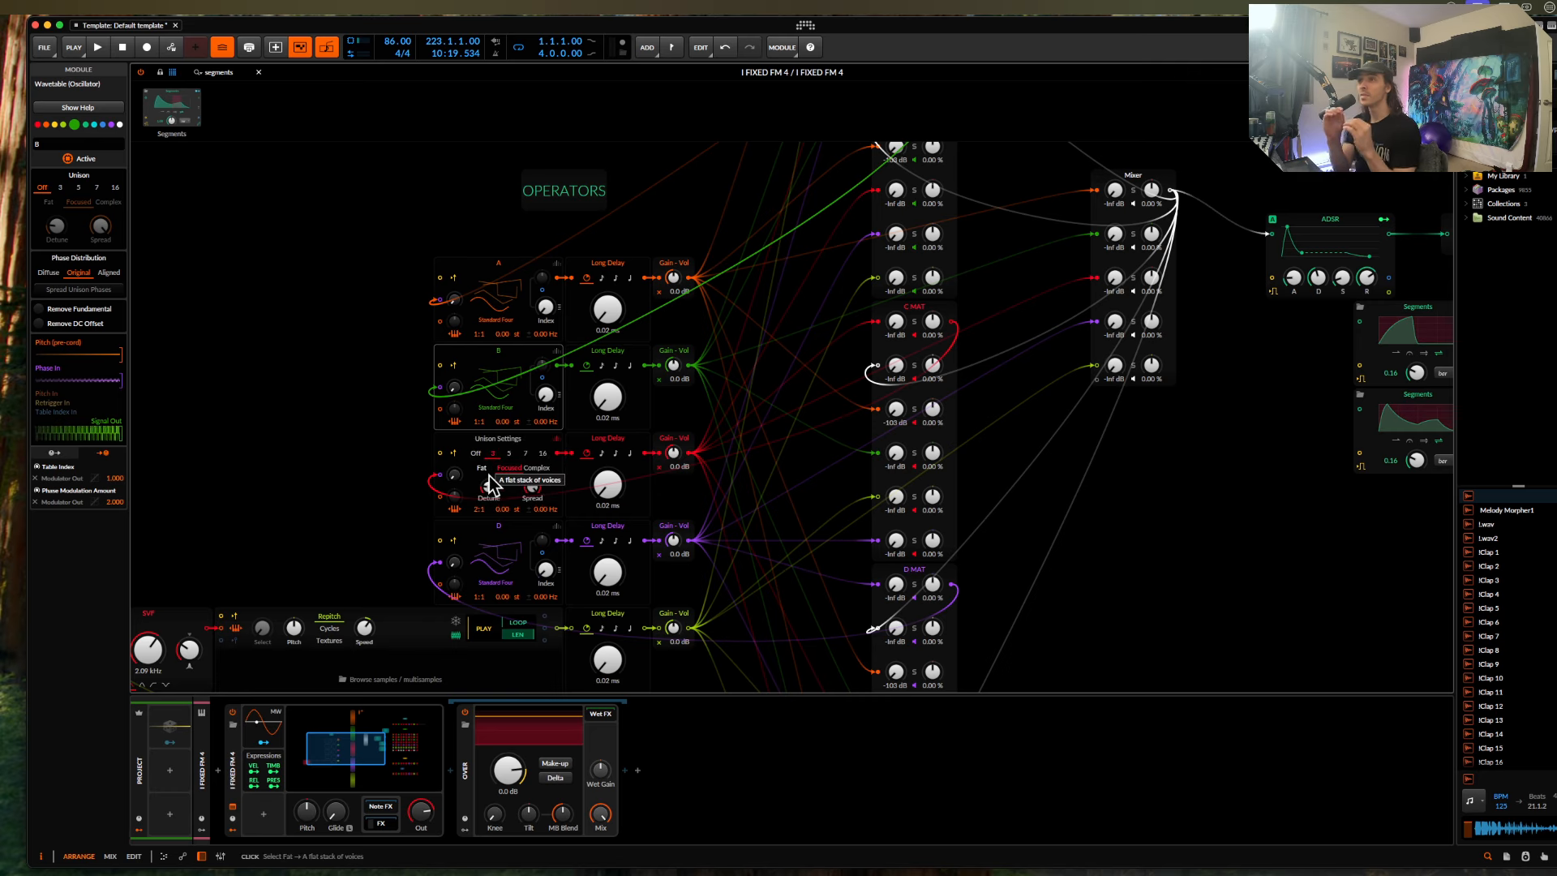
left_click_drag(539, 487, 495, 477)
Raise the two Segments modules' time values to 1.23 and 1.45, and reshape the ADSR's decay and sustain into a sustained envelope.
scroll(762, 362, "right", 5)
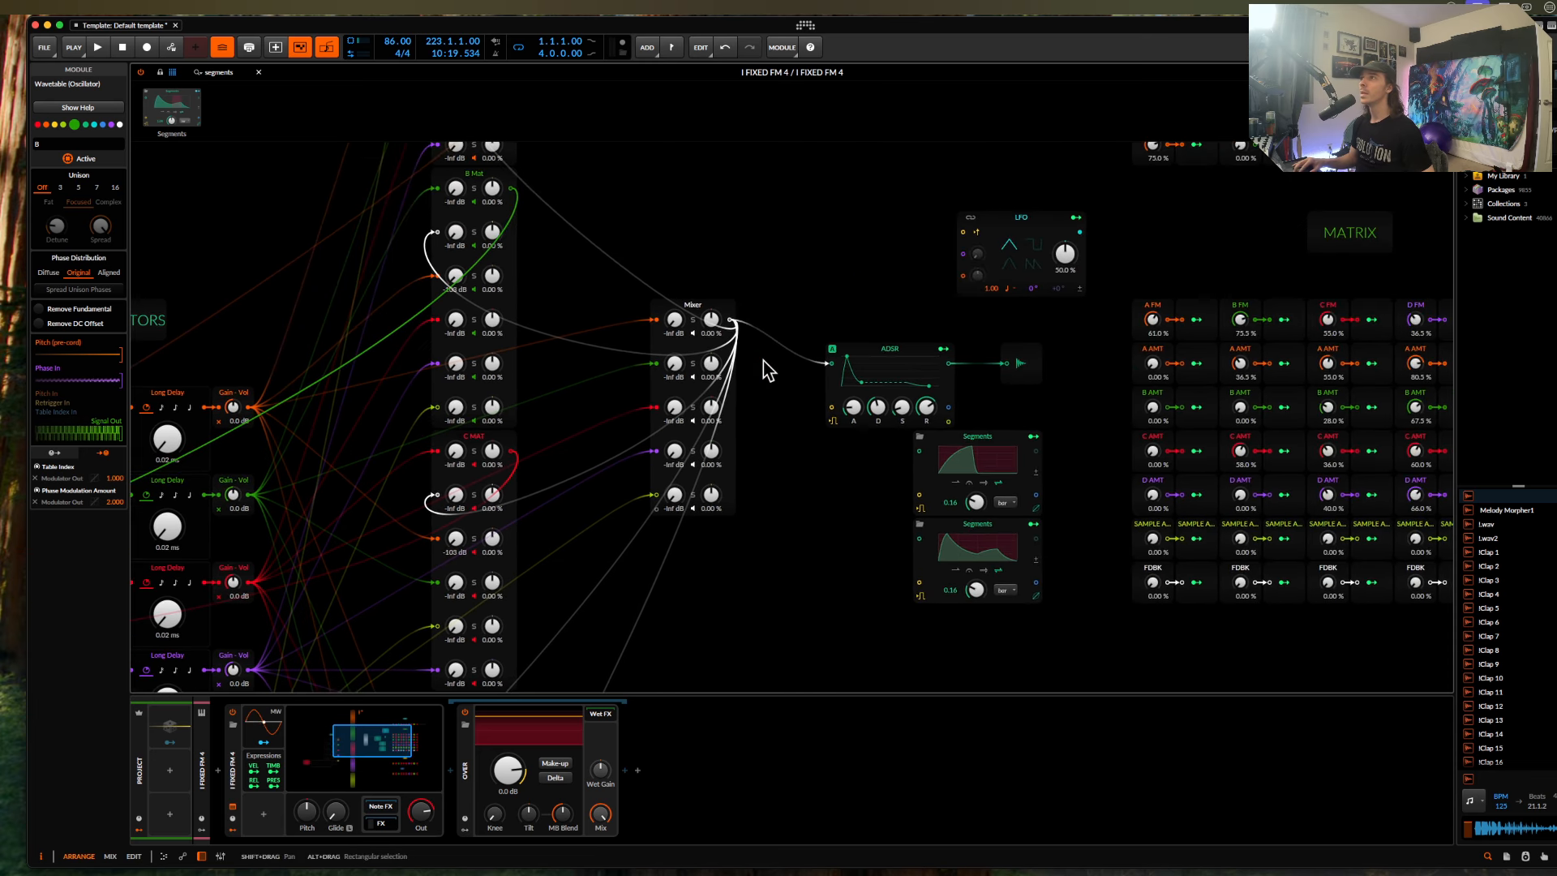
scroll(763, 362, "down", 3)
scroll(767, 369, "right", 1)
scroll(767, 368, "right", 3)
scroll(767, 369, "up", 2)
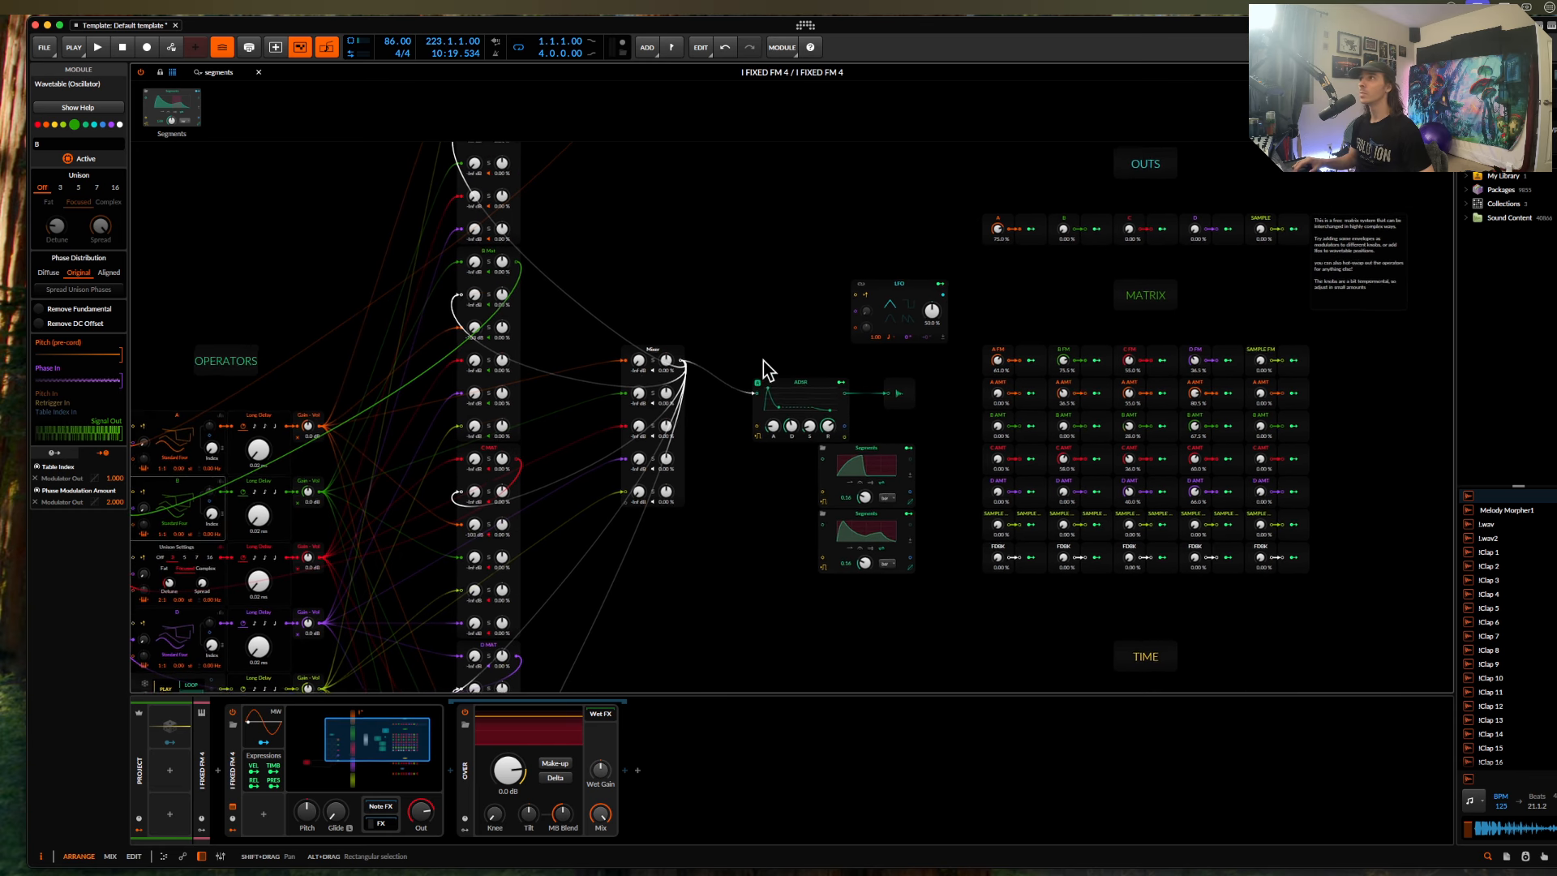
scroll(960, 317, "right", 2)
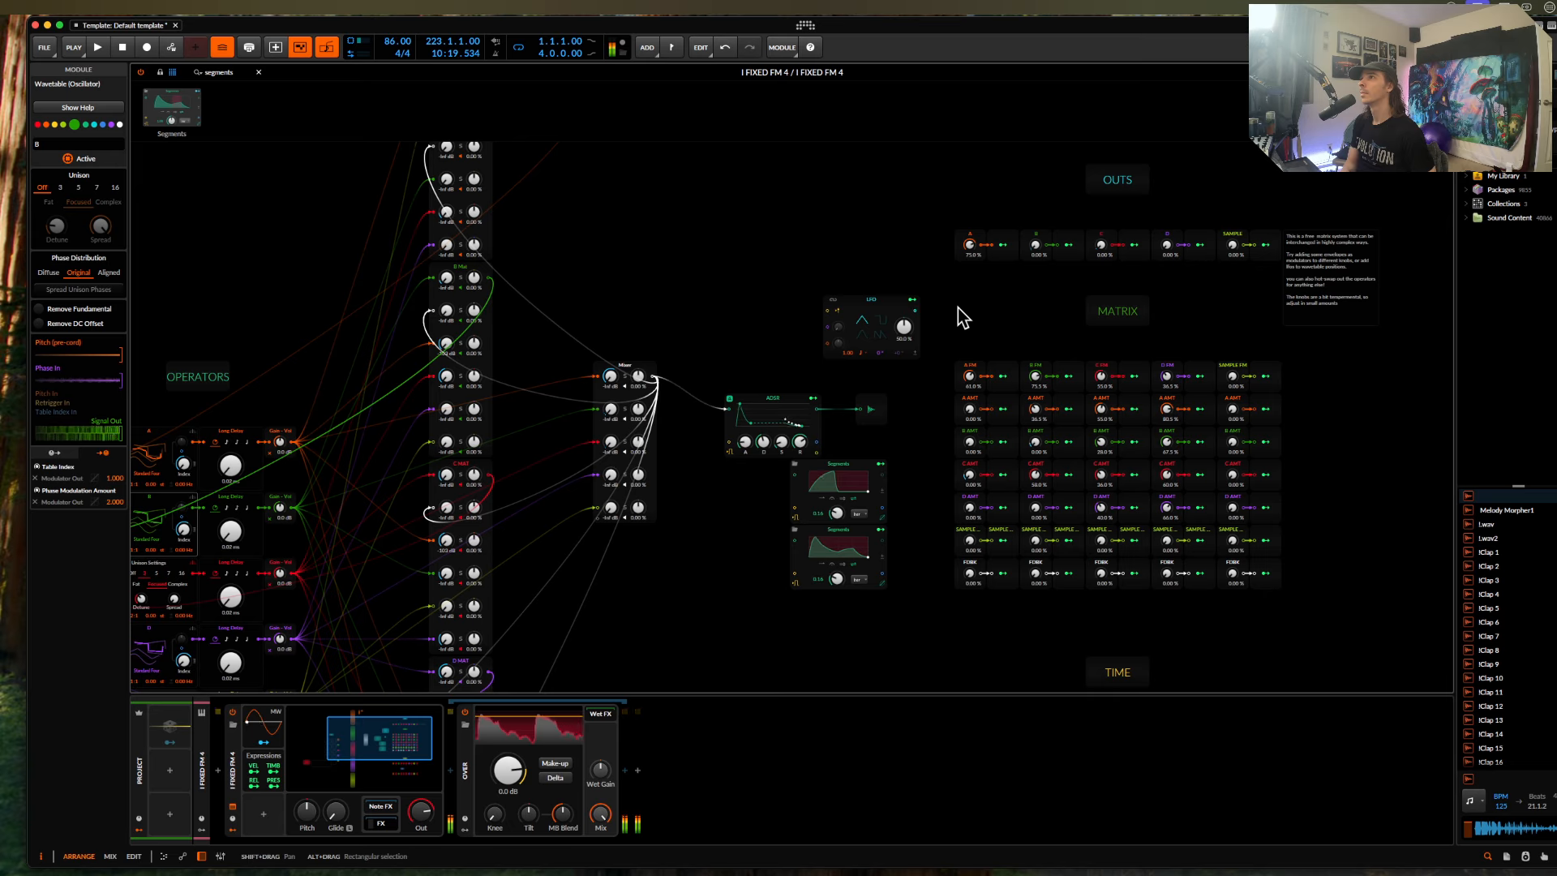
mouse_move(836, 512)
left_mouse_down()
mouse_move(836, 488)
mouse_move(837, 523)
left_mouse_up()
mouse_move(764, 442)
left_mouse_down()
mouse_move(763, 428)
mouse_move(781, 438)
left_mouse_up()
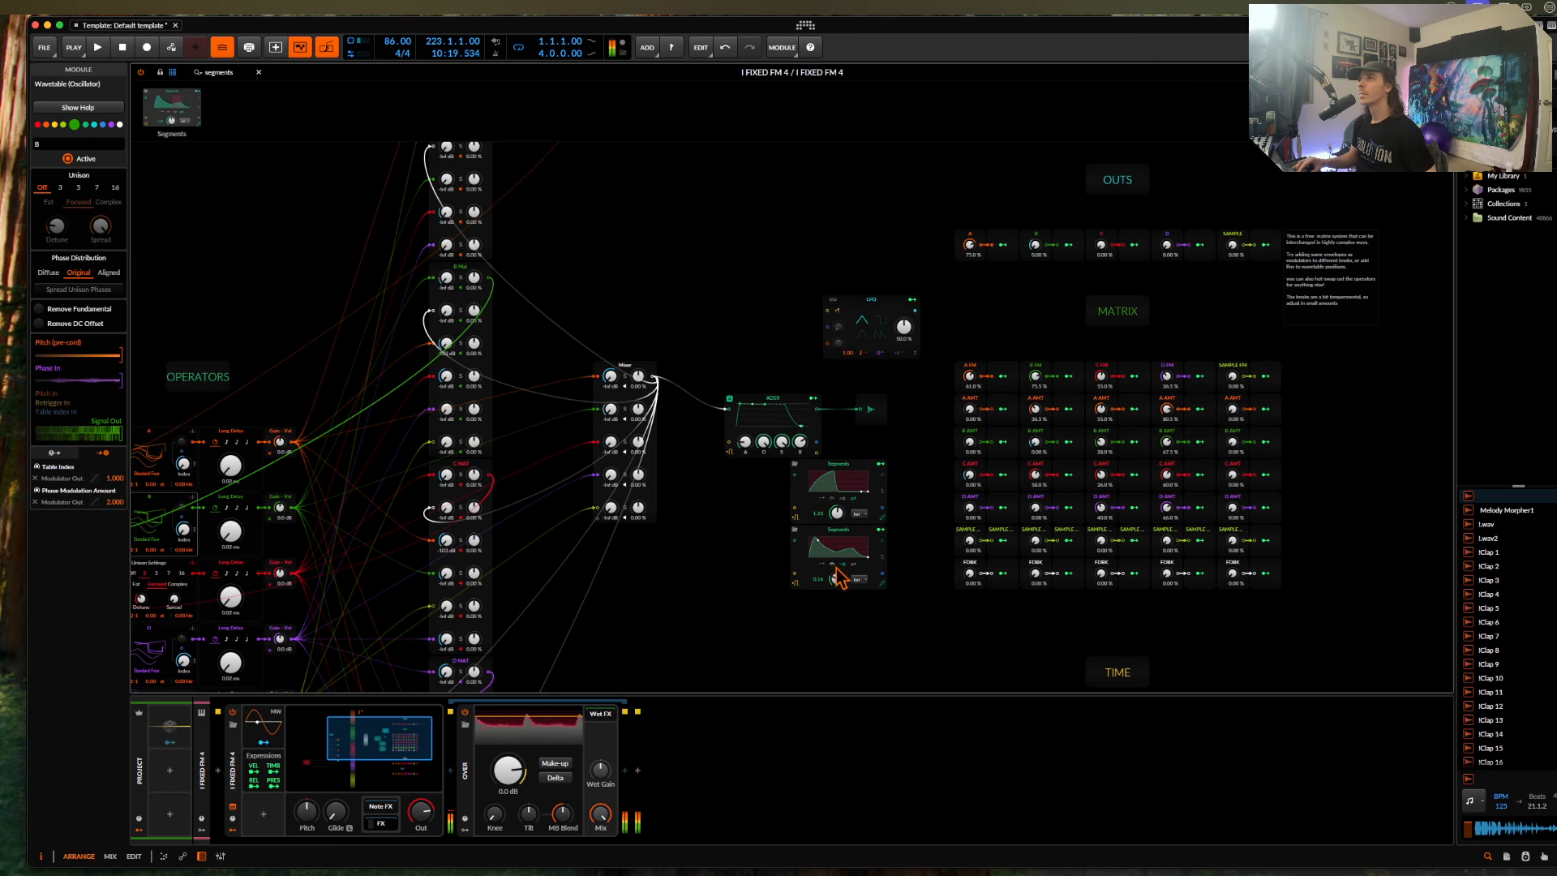
mouse_move(836, 573)
left_mouse_down()
mouse_move(837, 559)
mouse_move(839, 584)
left_mouse_up()
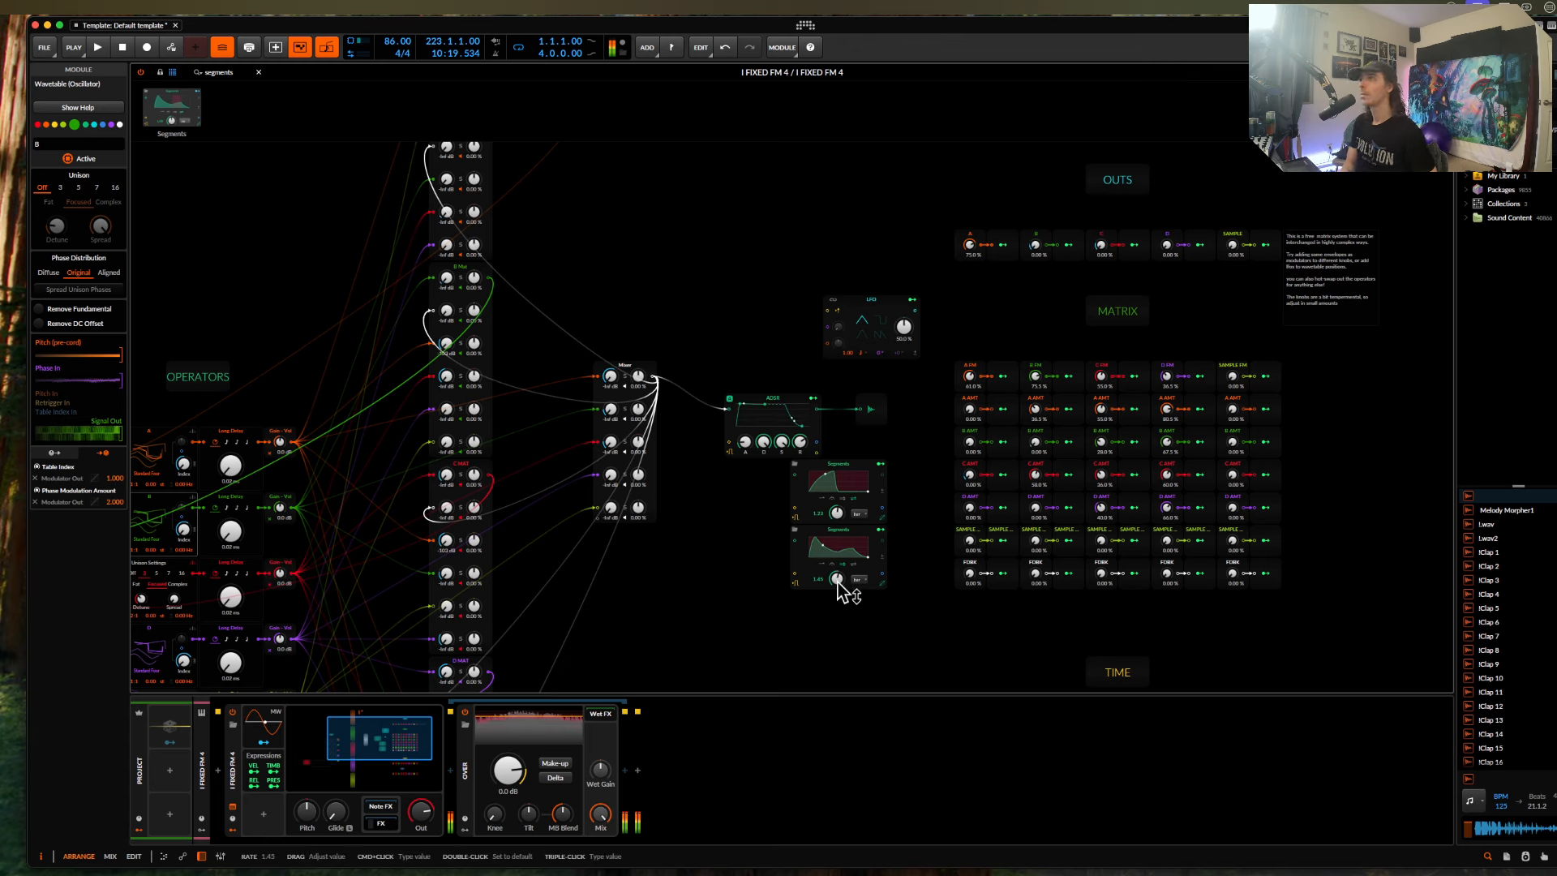
Adjust the C FM and C AMT knobs in operator C's column of the modulation matrix.
scroll(445, 580, "left", 5)
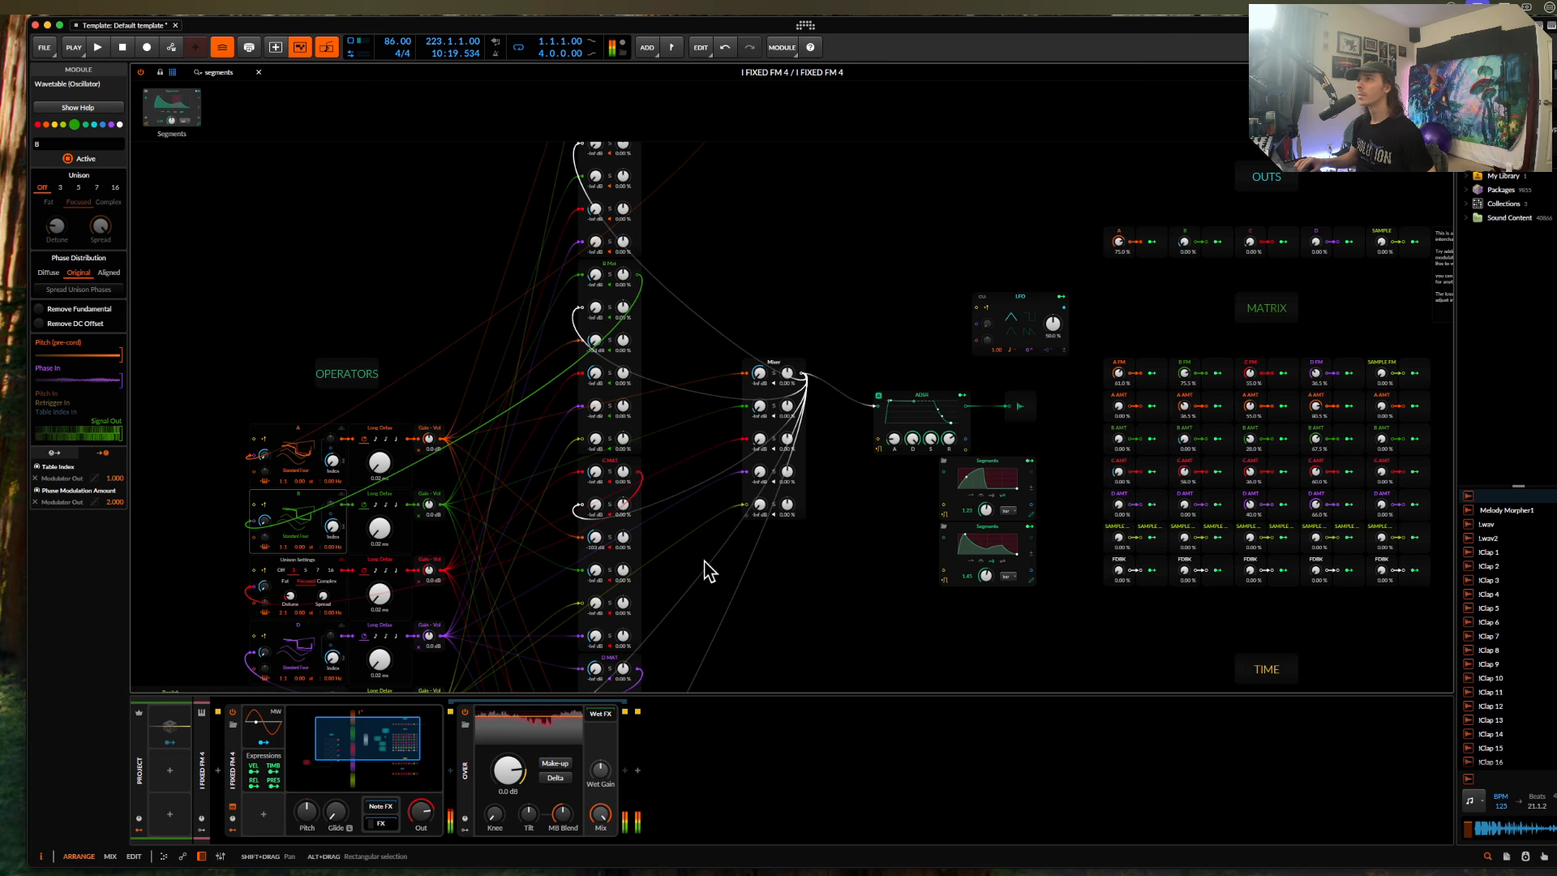
scroll(965, 523, "right", 2)
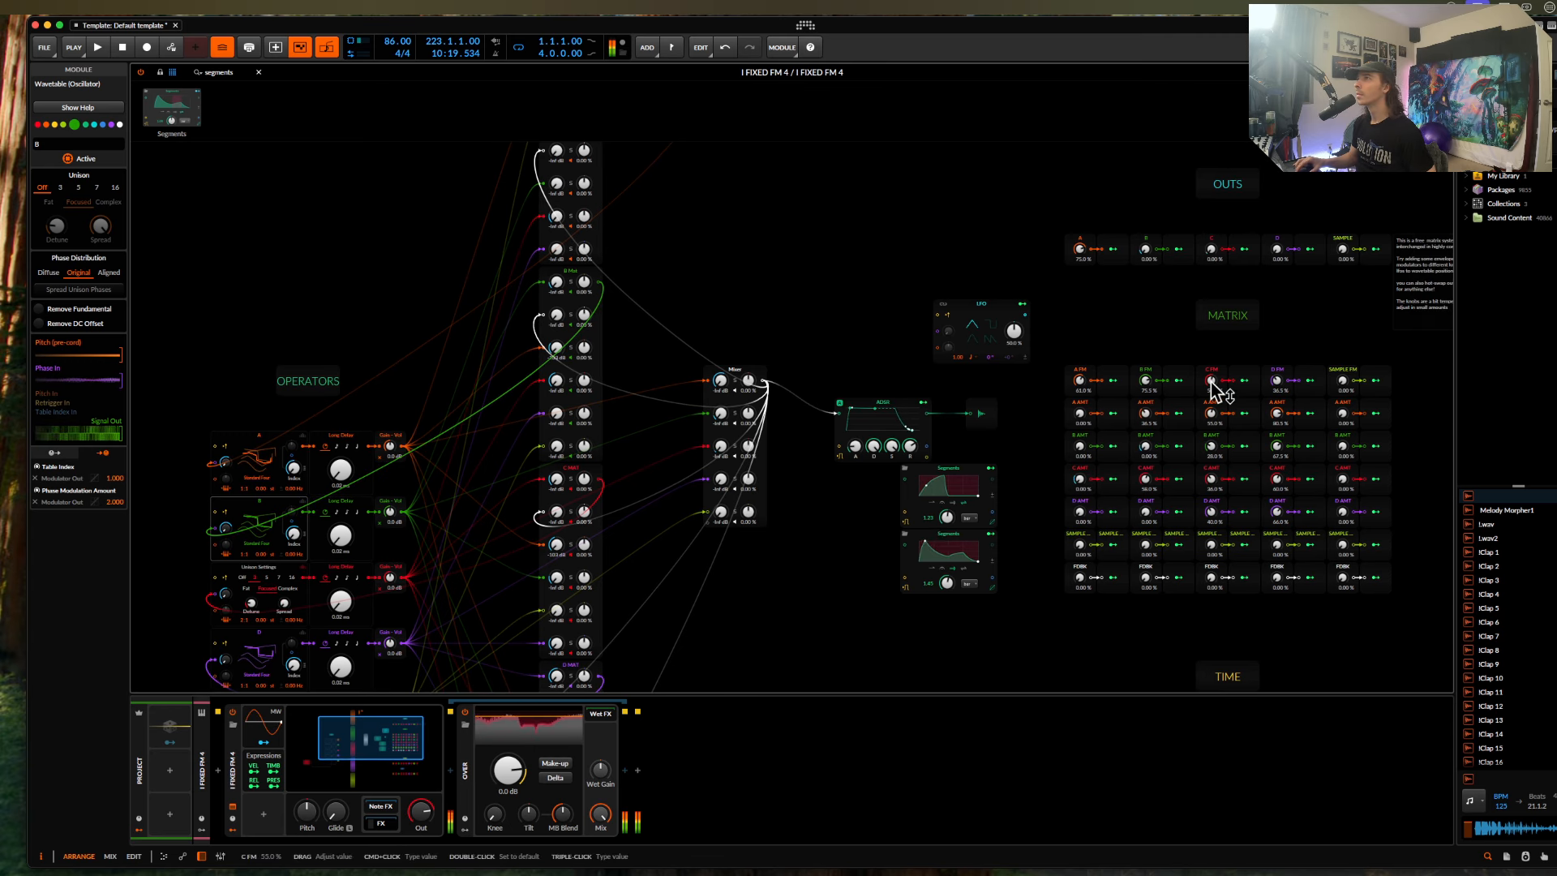
left_click_drag(1211, 381, 1209, 409)
left_click_drag(1212, 480, 1195, 485)
Raise the C and A table positions to 100% and adjust operator B's table position.
scroll(1195, 485, "down", 8)
scroll(1195, 485, "right", 3)
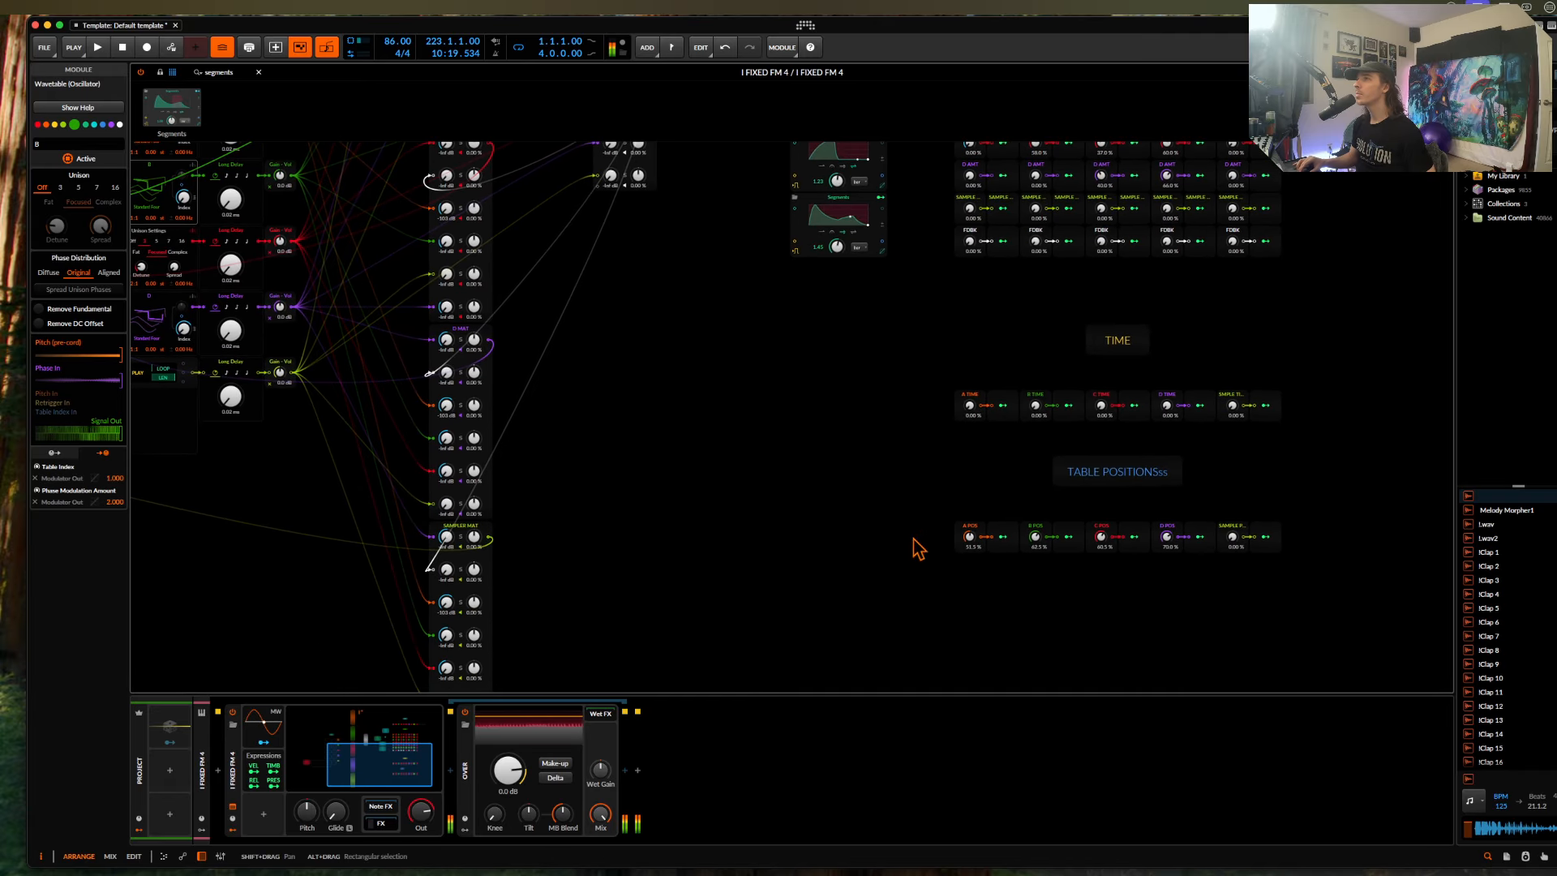
left_click_drag(1101, 539, 978, 510)
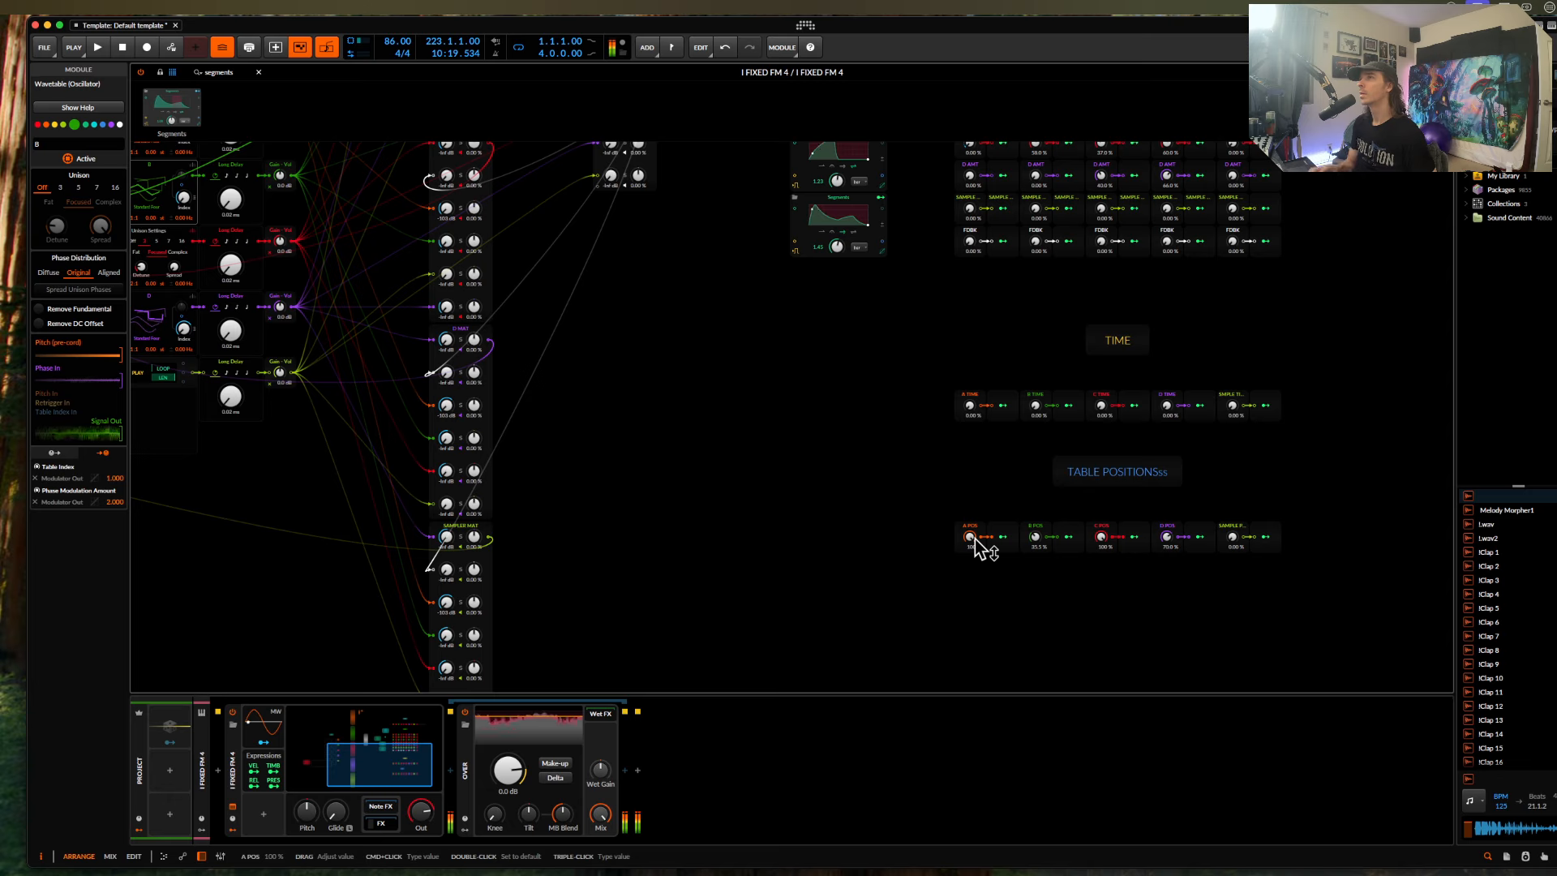
Raise the feedback knobs of operators C, B and A in the matrix, with operator A's at 22%.
left_click_drag(1105, 257, 1105, 248)
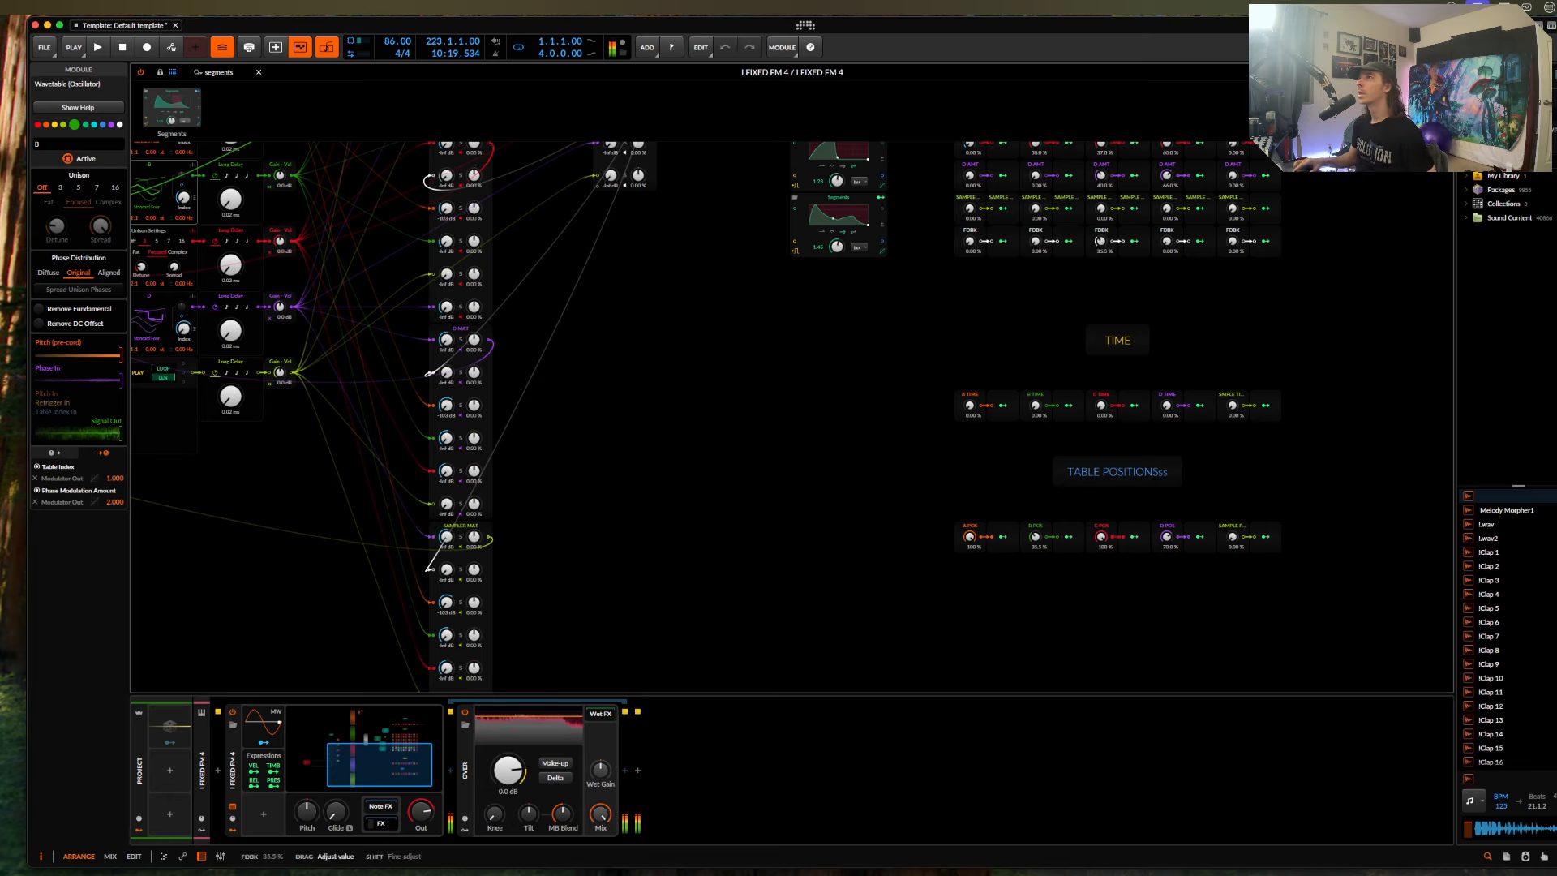
scroll(1101, 254, "up", 3)
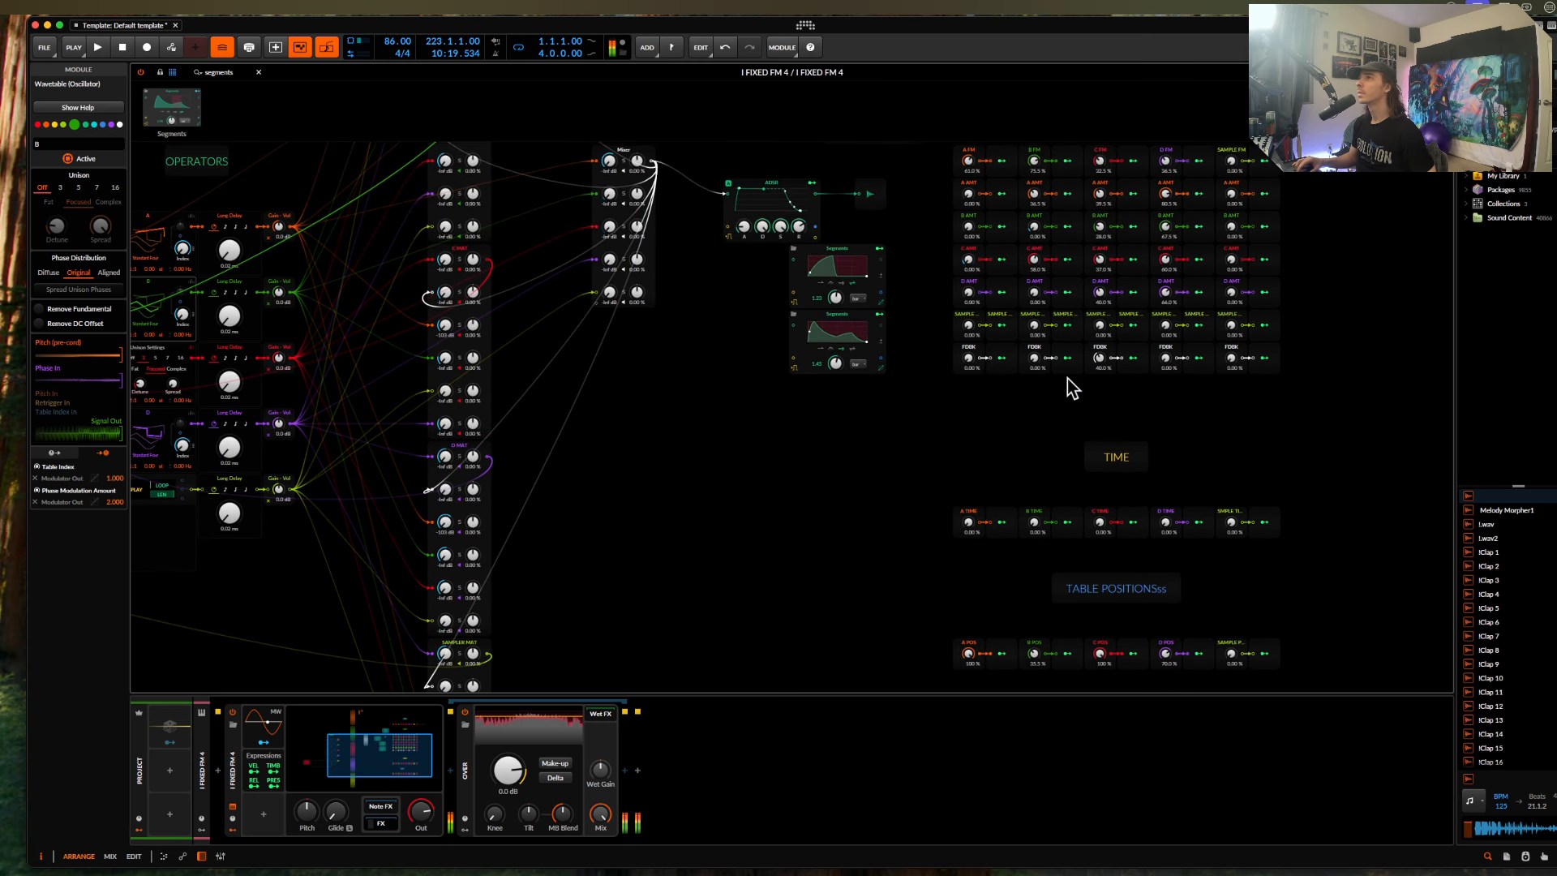
left_click_drag(1037, 359, 972, 343)
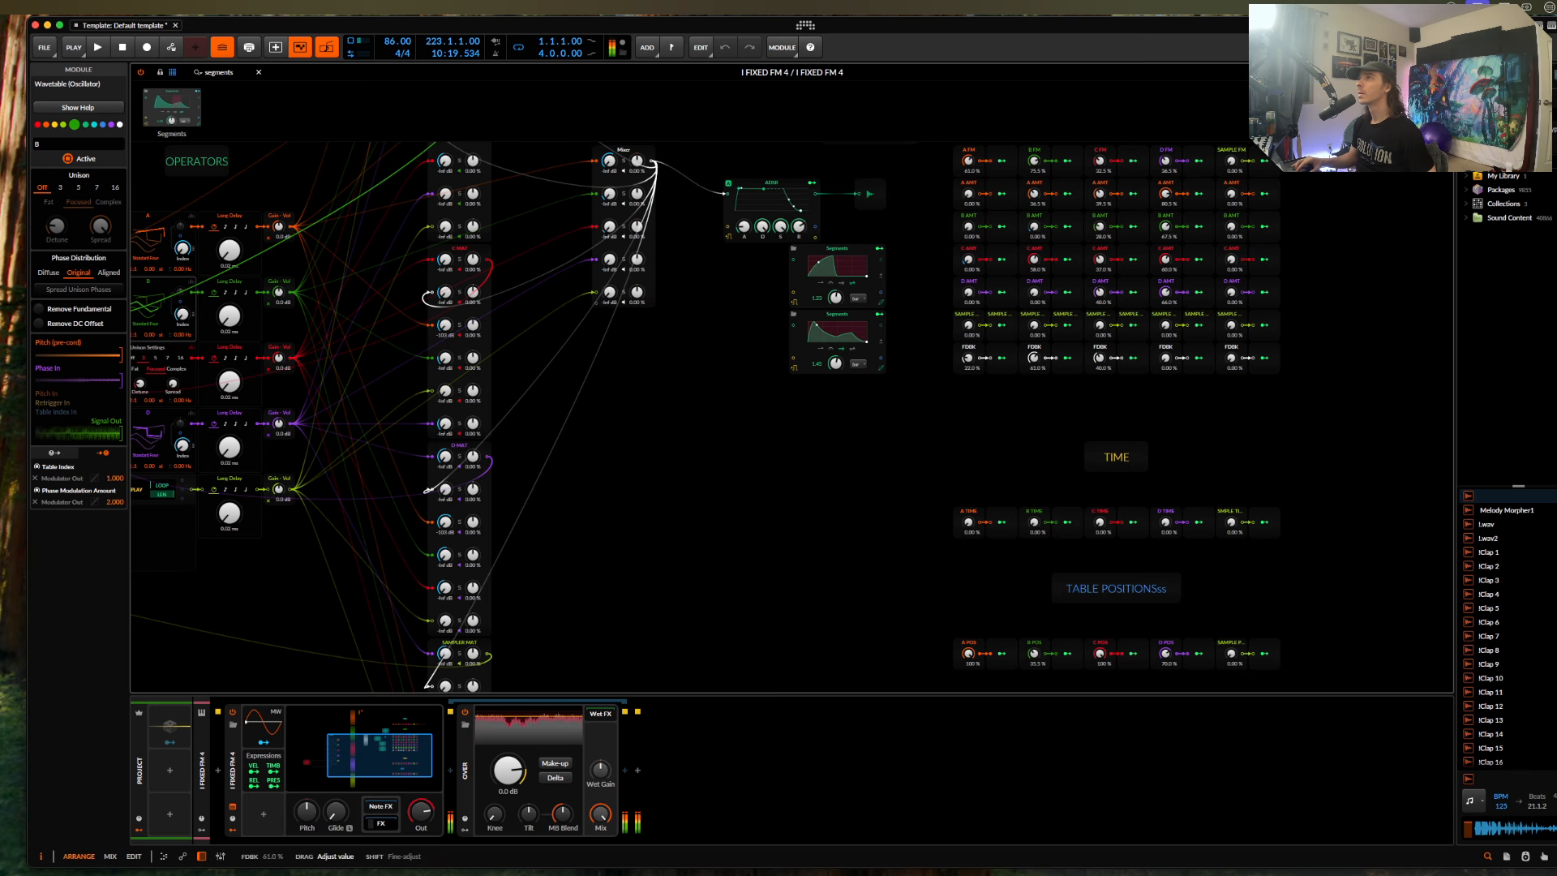
Lengthen the ADSR's attack to 2.69 s.
scroll(1033, 368, "up", 3)
scroll(1034, 366, "up", 1)
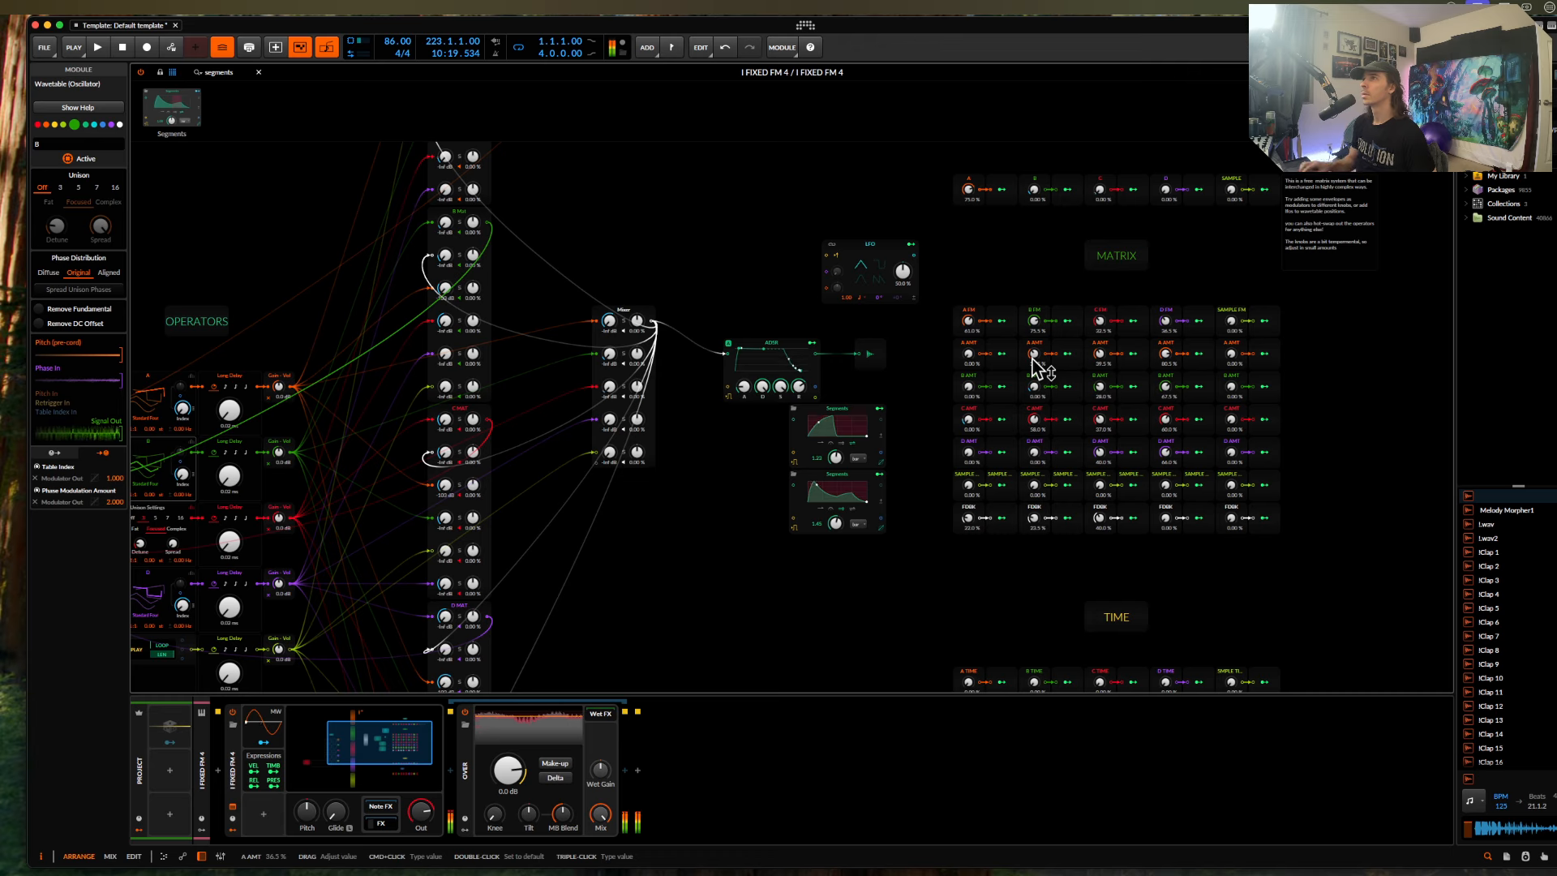
left_click_drag(743, 386, 744, 357)
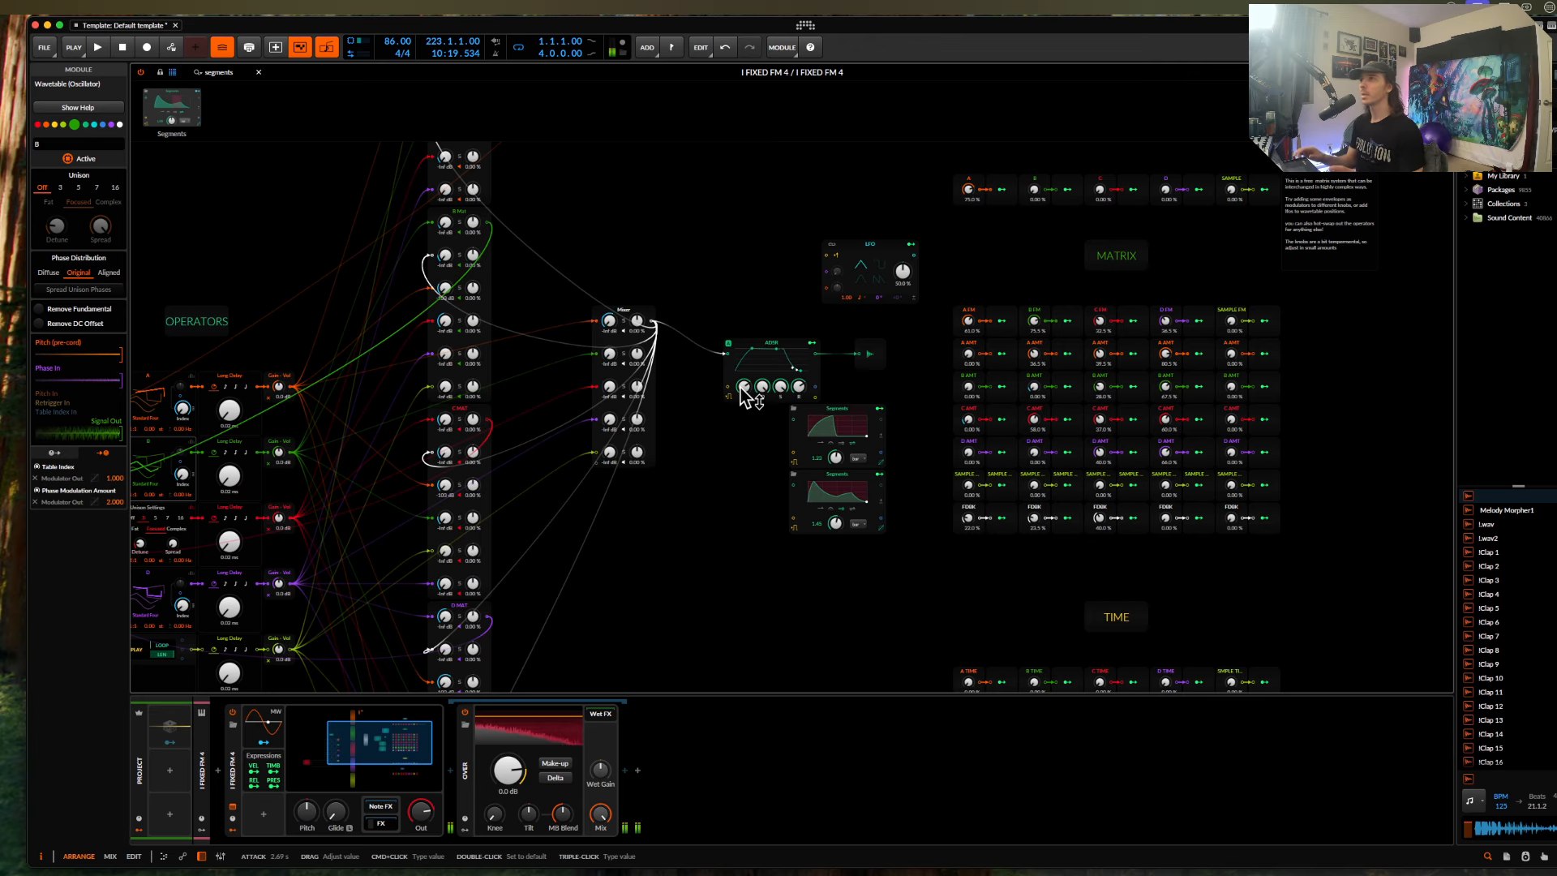
Examine the overall grid layout and the Mixer's cable connections between the operators, the matrix mixers and the ADSR.
scroll(604, 429, "up", 3)
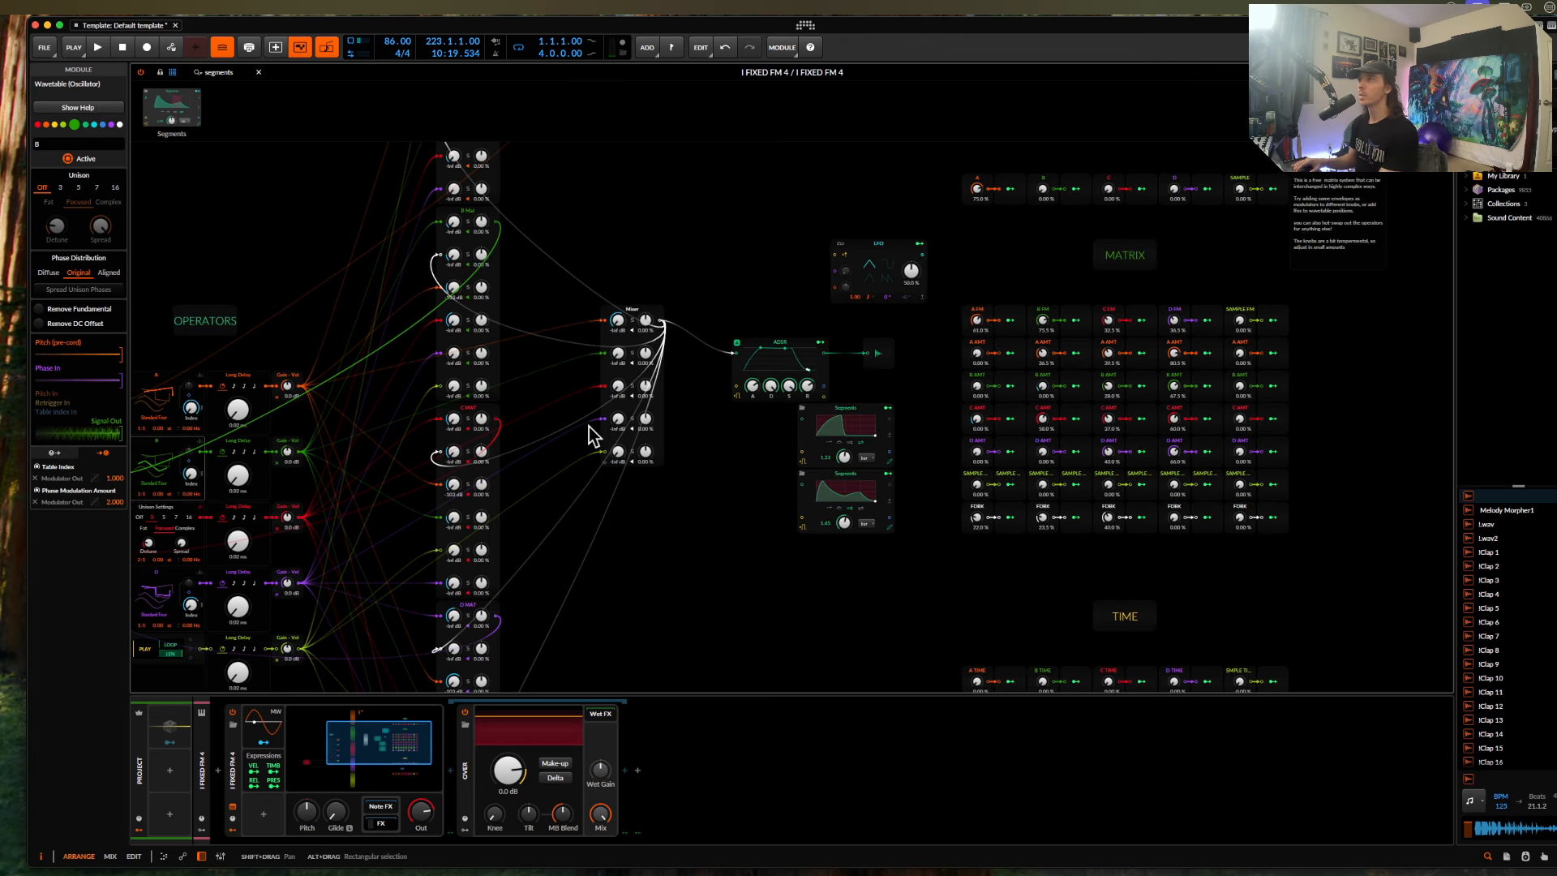
scroll(595, 436, "up", 4)
scroll(592, 436, "down", 10)
scroll(593, 436, "left", 10)
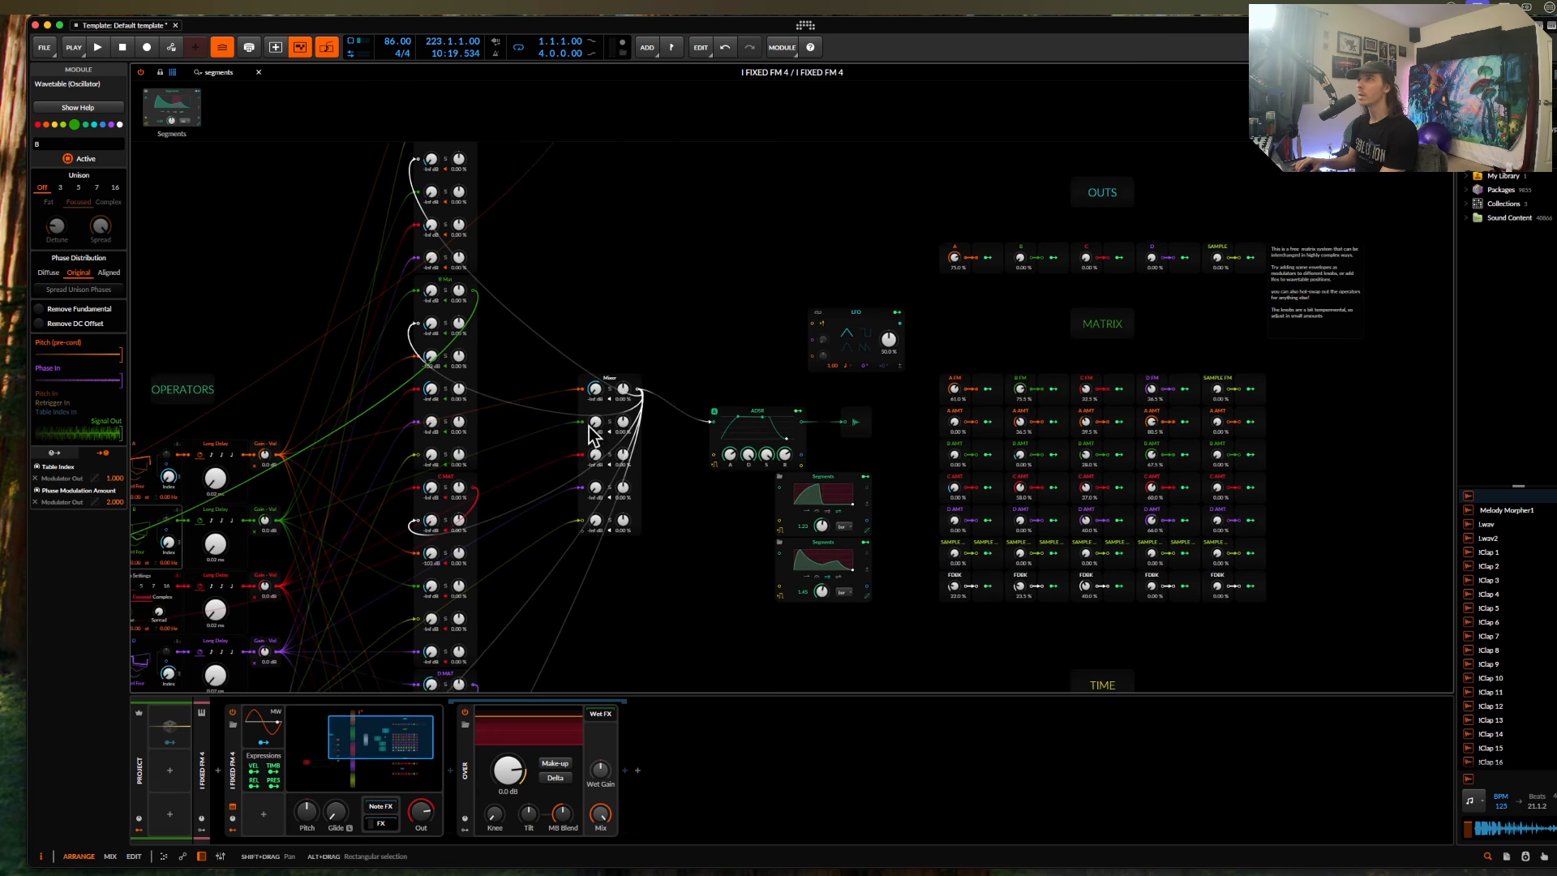
scroll(582, 438, "down", 6)
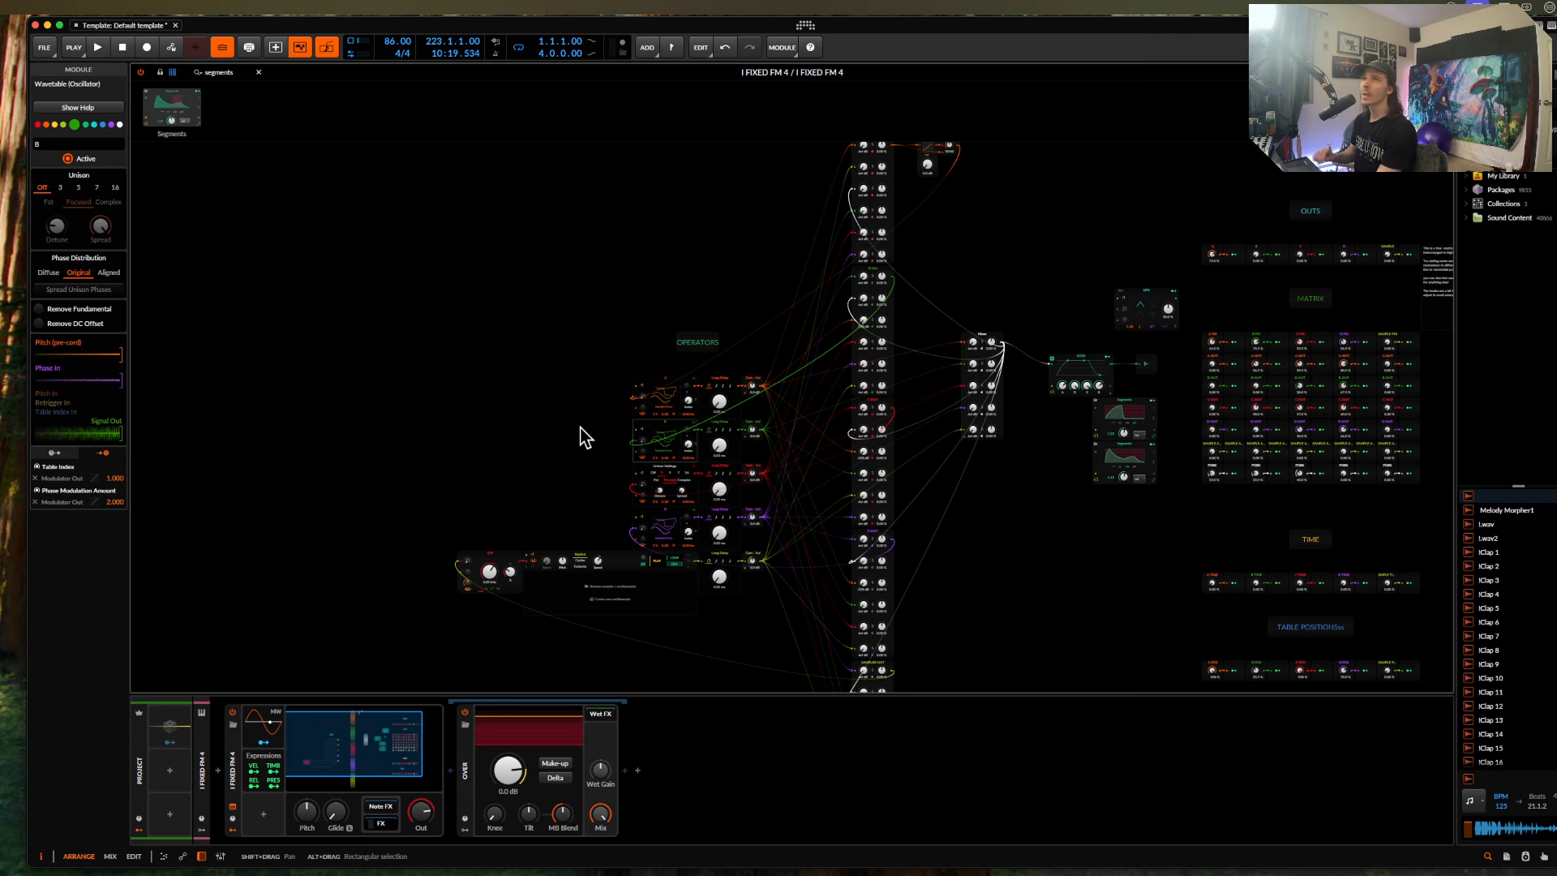
left_click(988, 341)
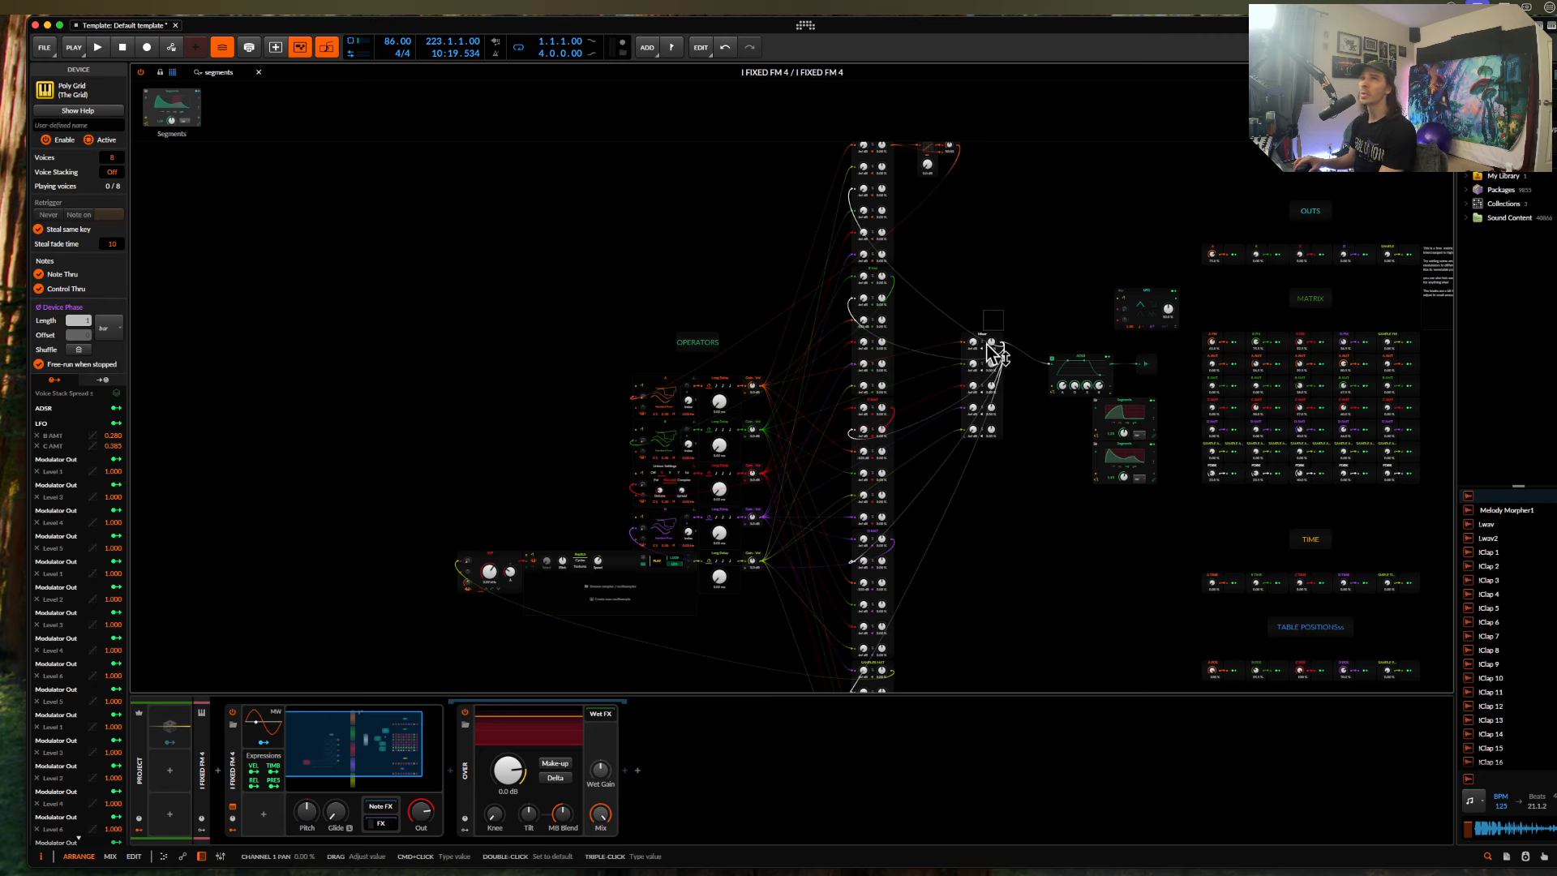
left_click(988, 342)
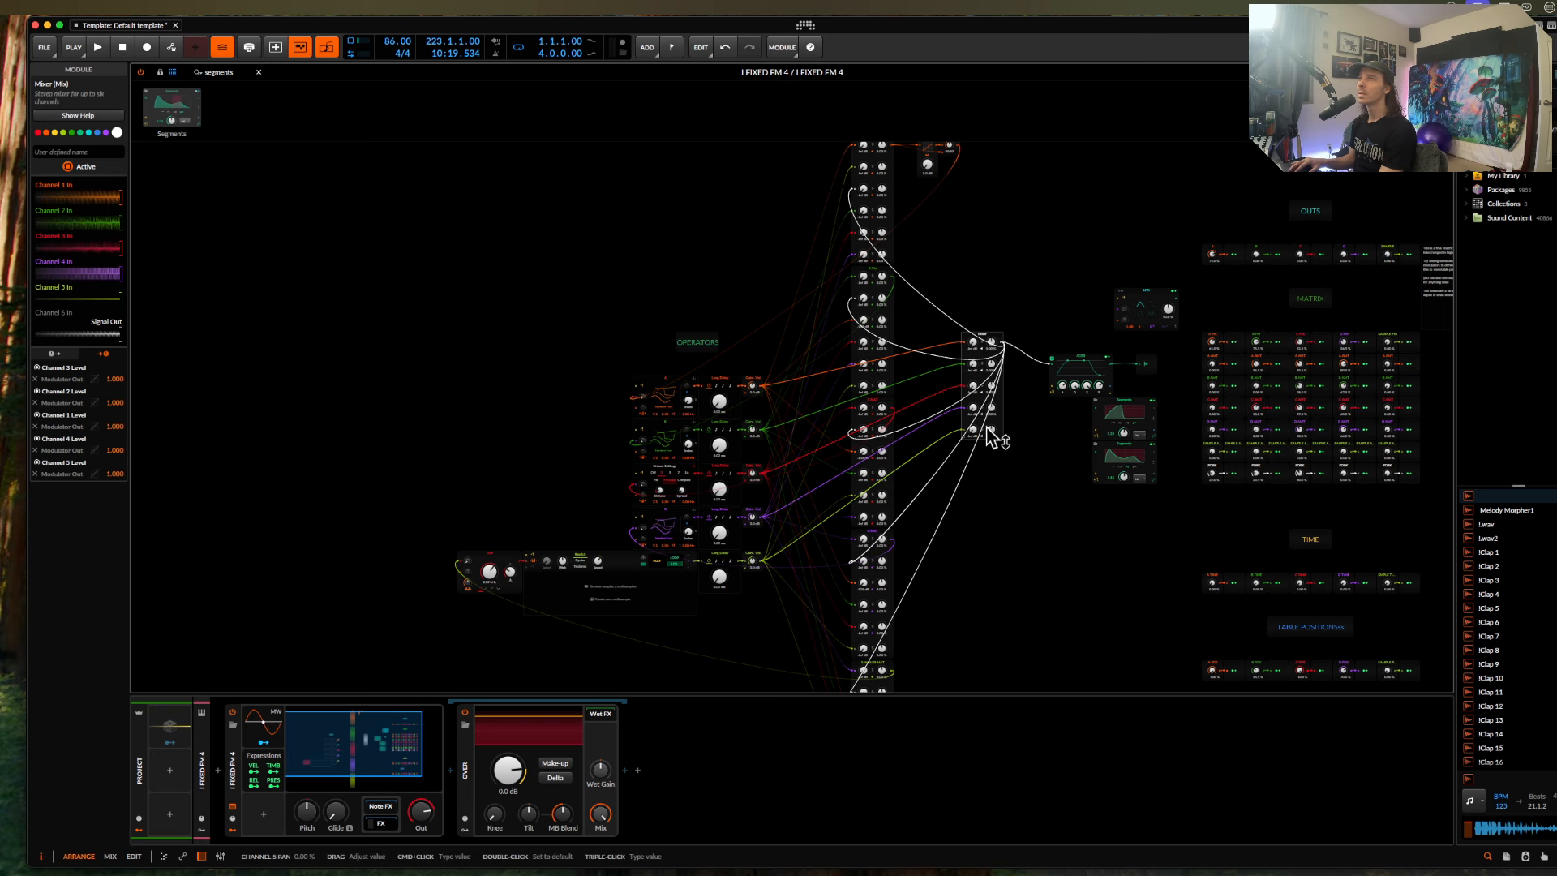
scroll(990, 437, "up", 3)
scroll(989, 438, "right", 5)
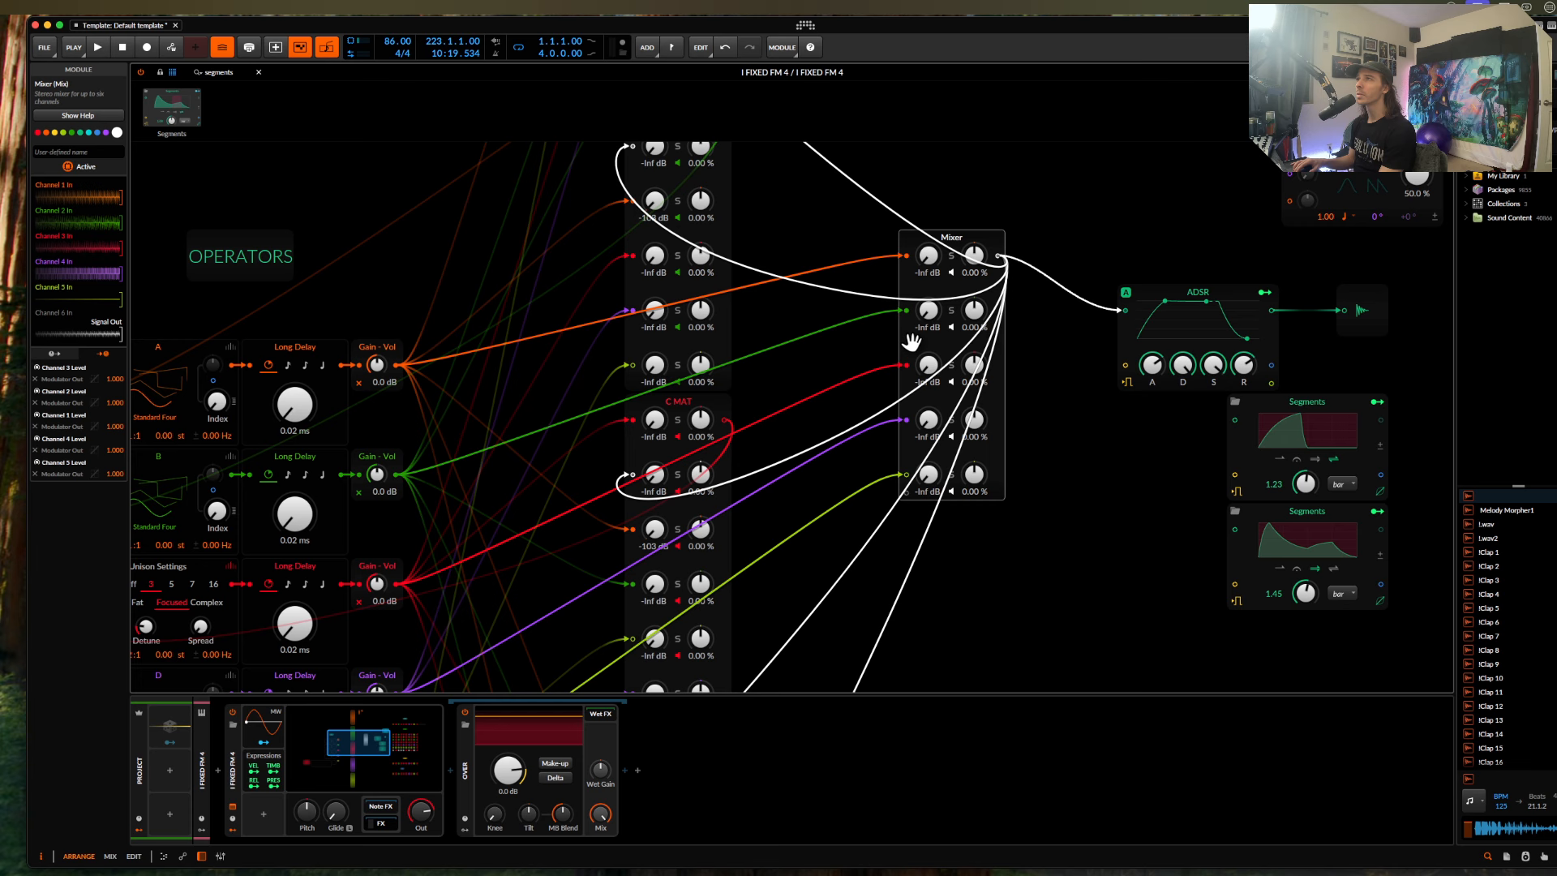
scroll(915, 487, "down", 2)
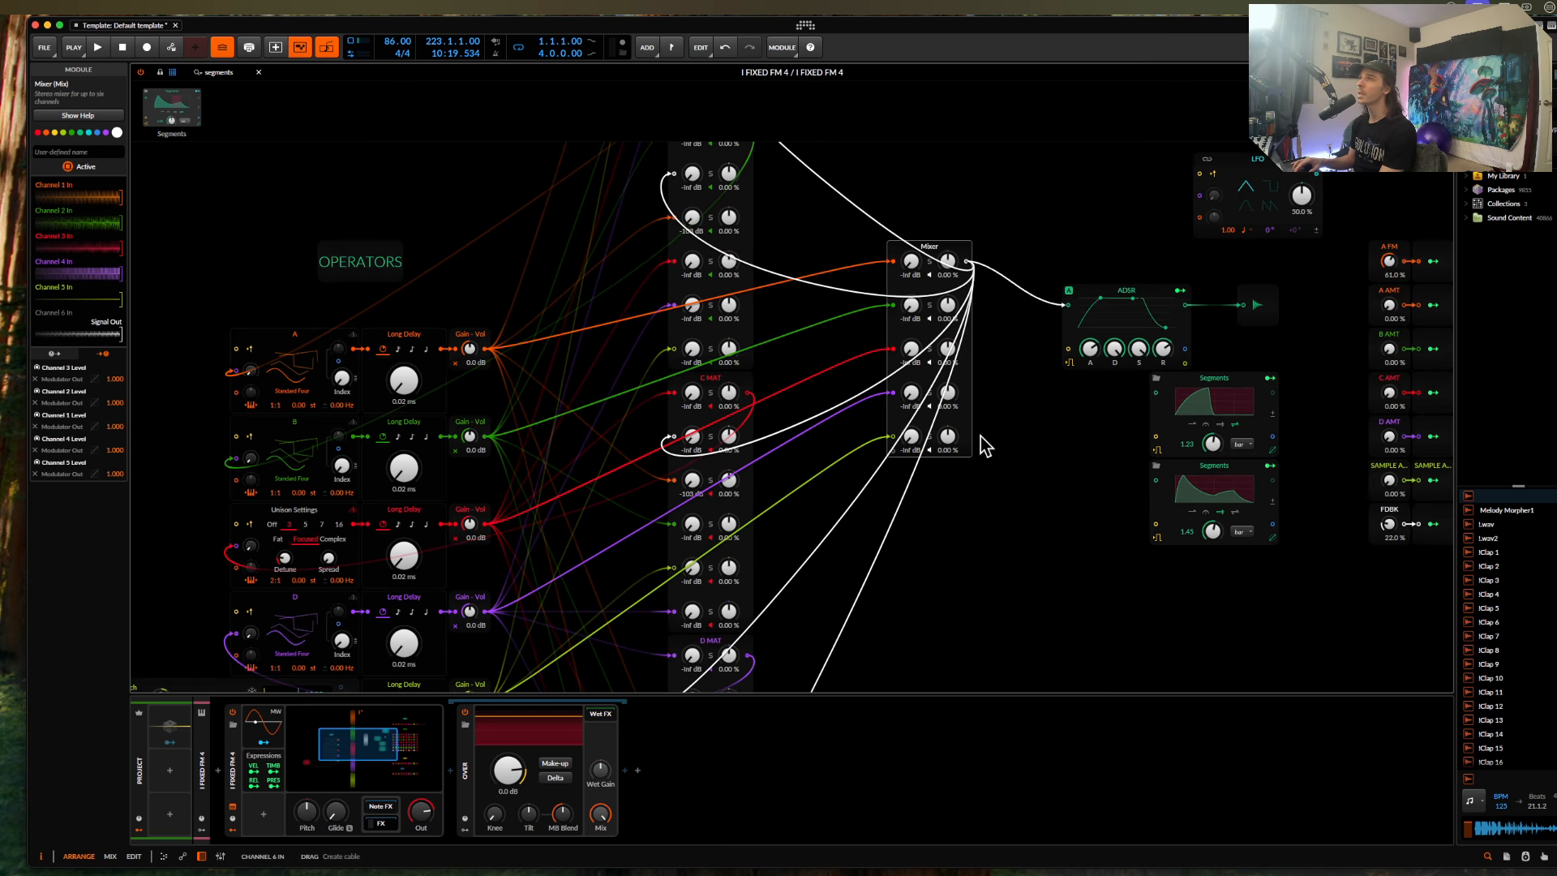
scroll(980, 451, "down", 2)
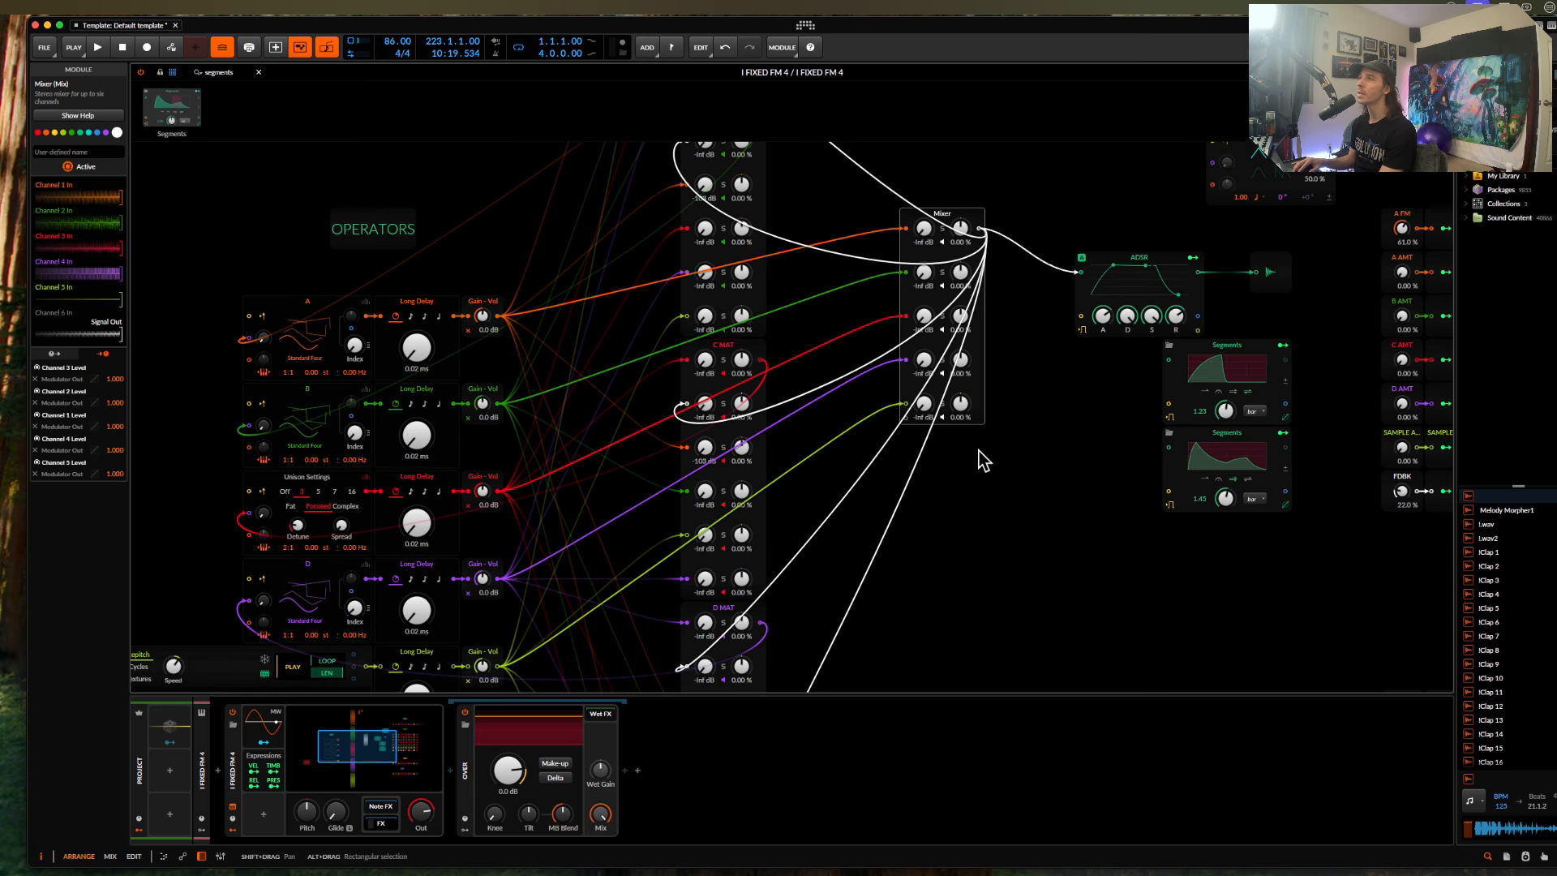
scroll(979, 450, "down", 3)
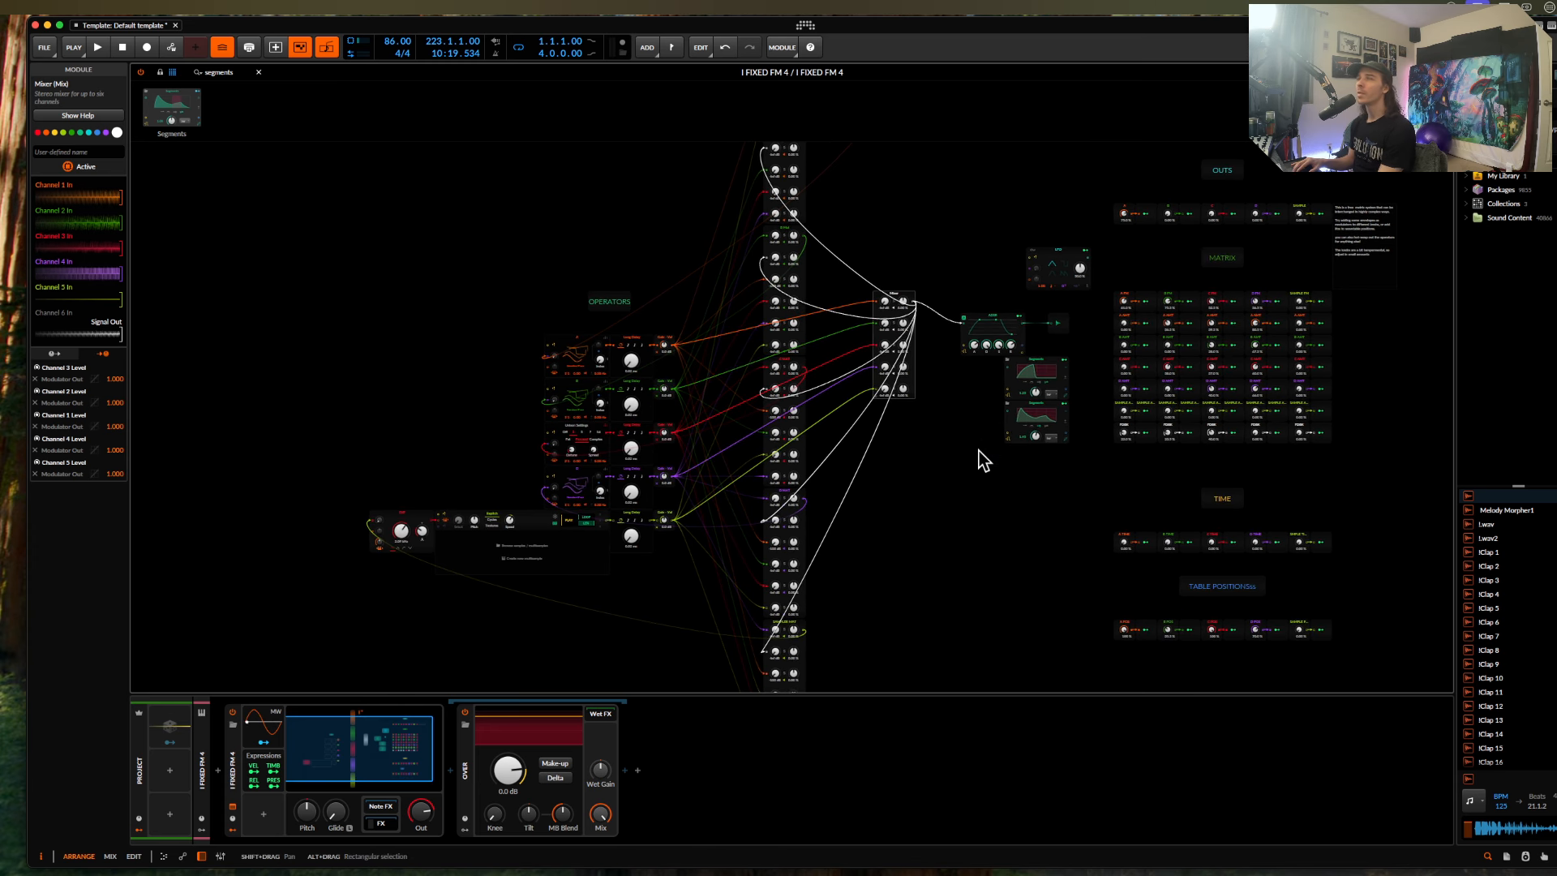
scroll(982, 455, "right", 3)
scroll(982, 456, "up", 2)
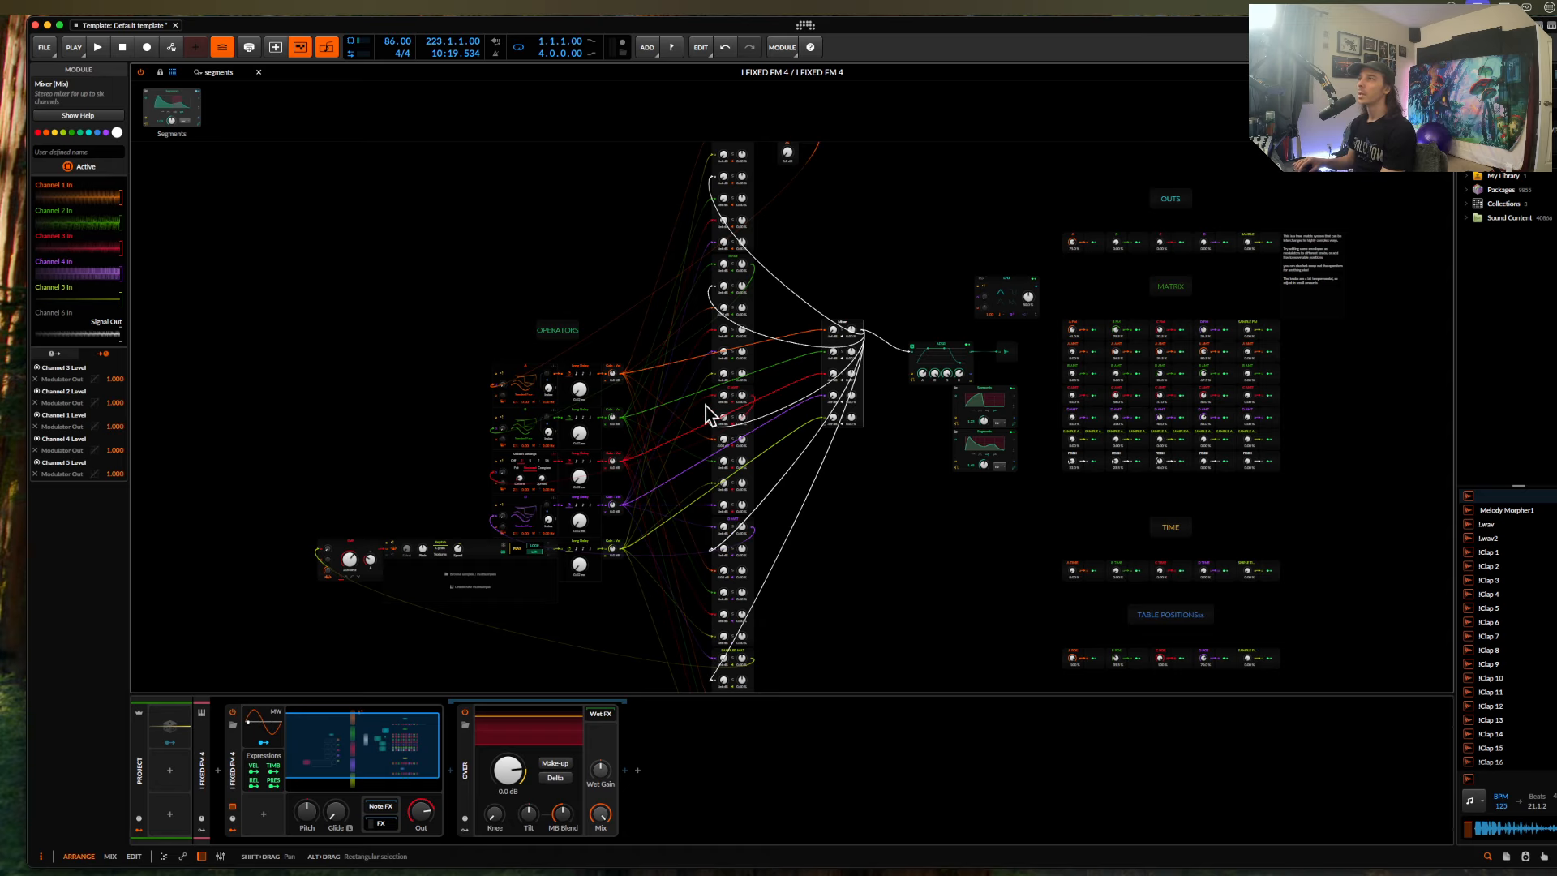
scroll(706, 409, "down", 3)
scroll(705, 414, "down", 2)
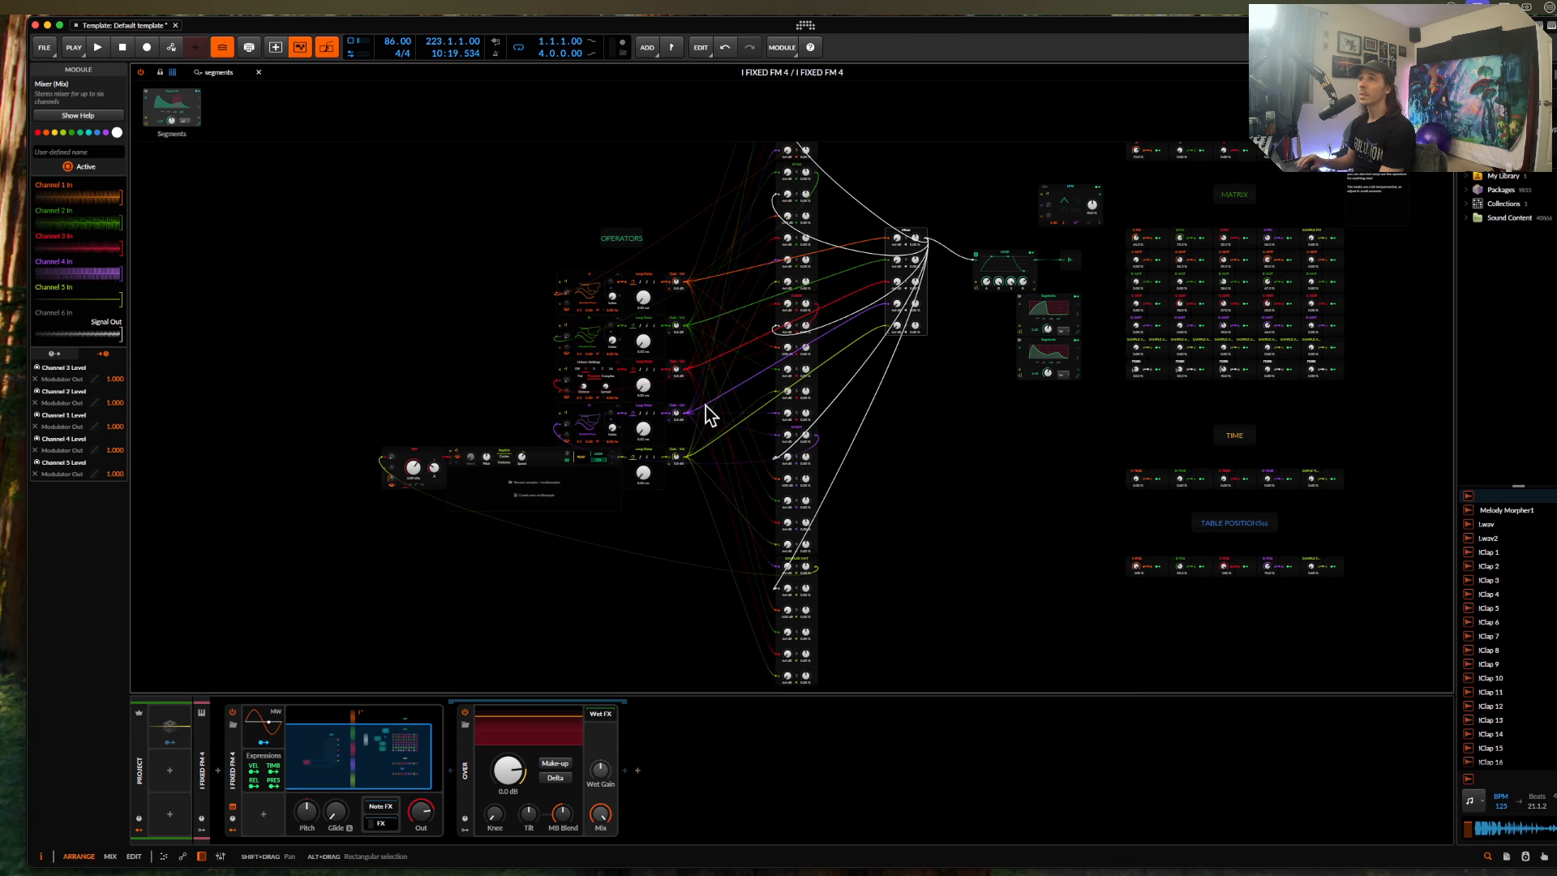